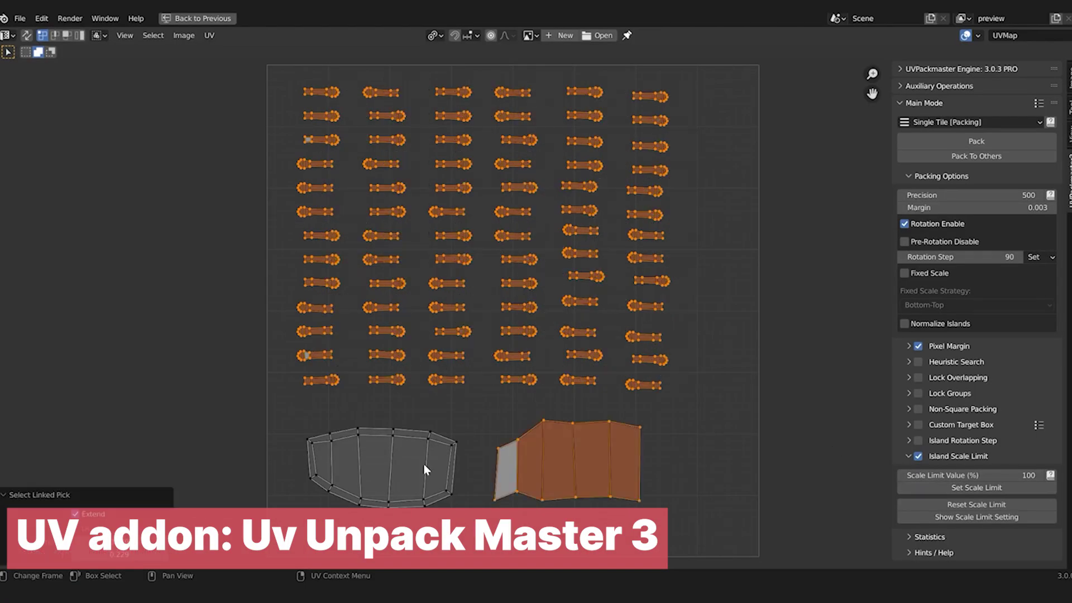
Step: Pack the selected UV islands in Single Tile mode with a 0.003 margin and a 90-degree rotation step
left_click(937, 141)
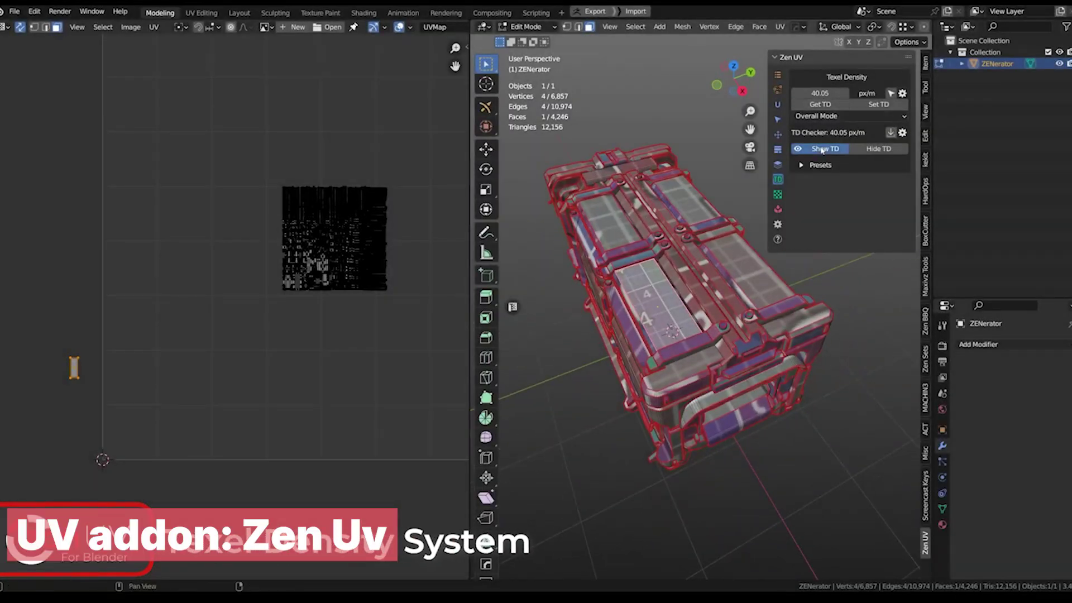
Step: Apply a texel density of 40.05 px/m to all faces outside the current selection and redisplay the texel density check
mouse_move(678, 273)
middle_mouse_down()
mouse_move(737, 238)
mouse_move(668, 233)
mouse_move(662, 271)
middle_mouse_up()
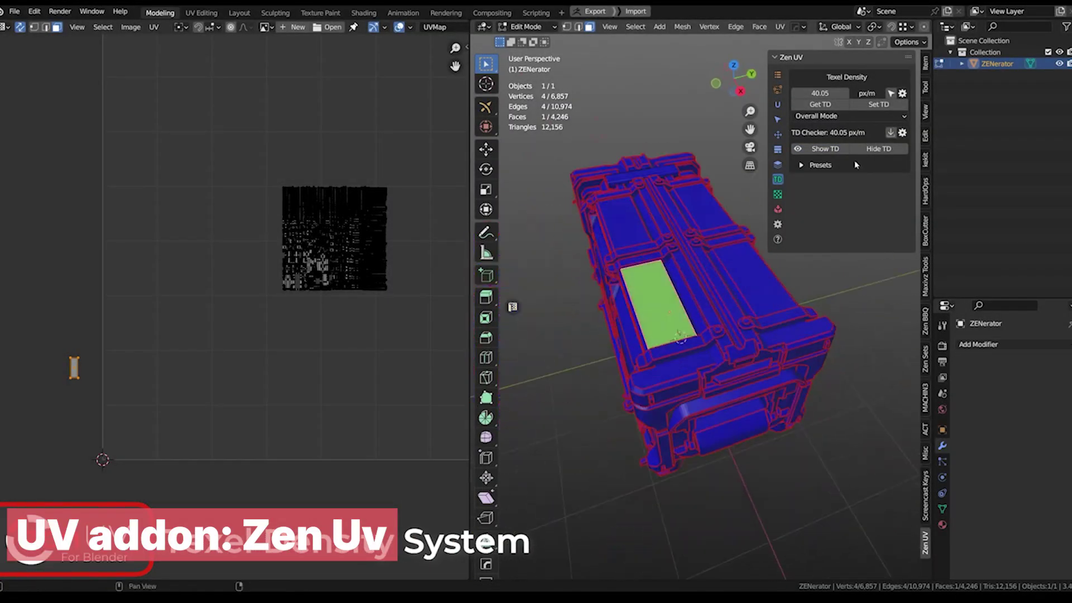
left_click(871, 150)
key("ctrl+i")
left_click(880, 105)
left_click(696, 126)
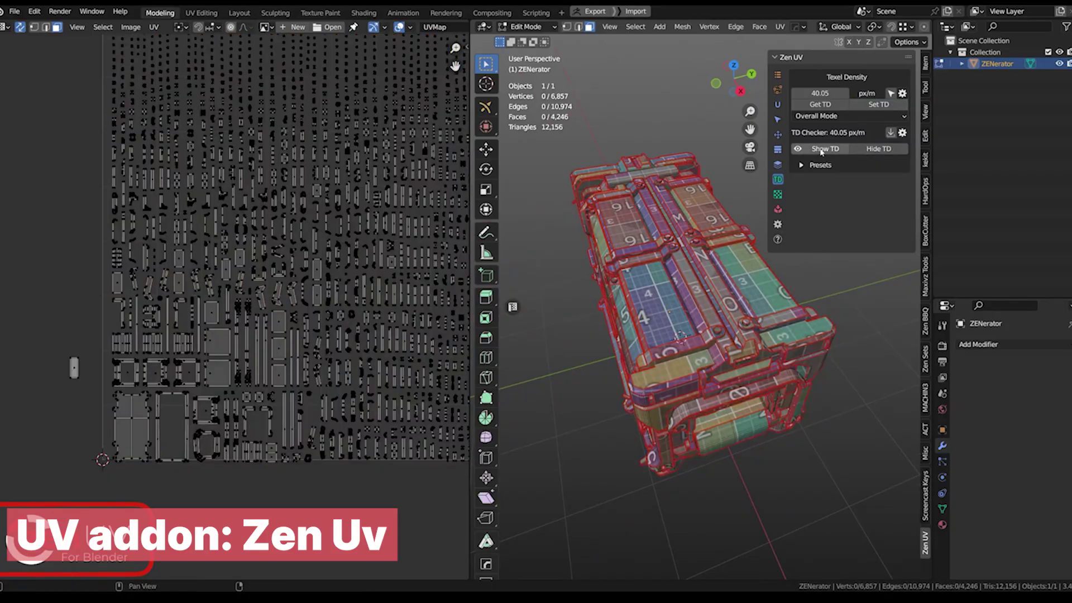
left_click(823, 149)
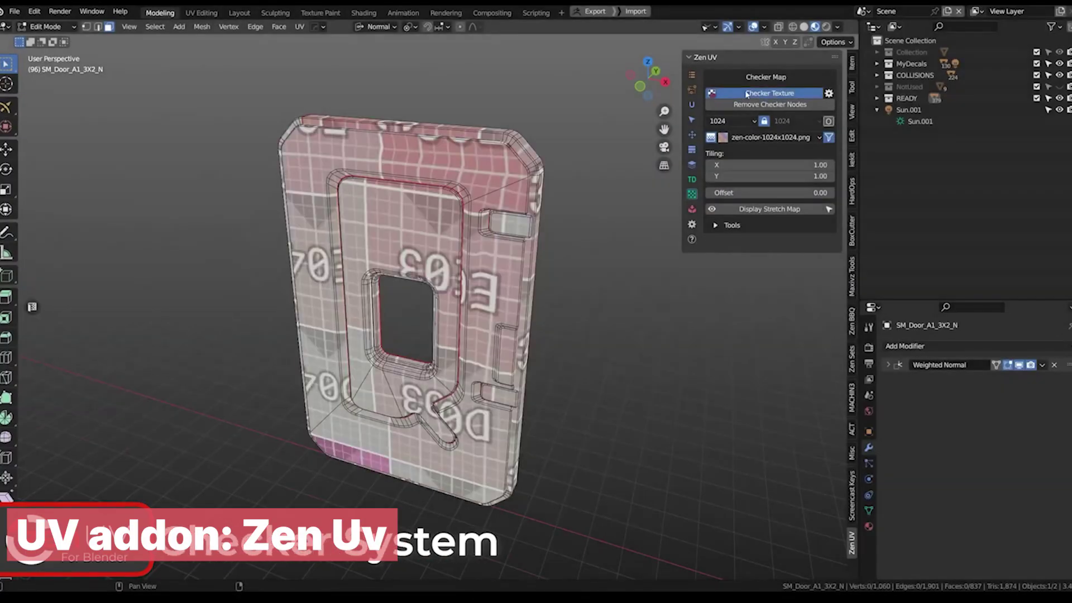
Step: Toggle the checker texture on the door model to compare it with the plain material
left_click(769, 93)
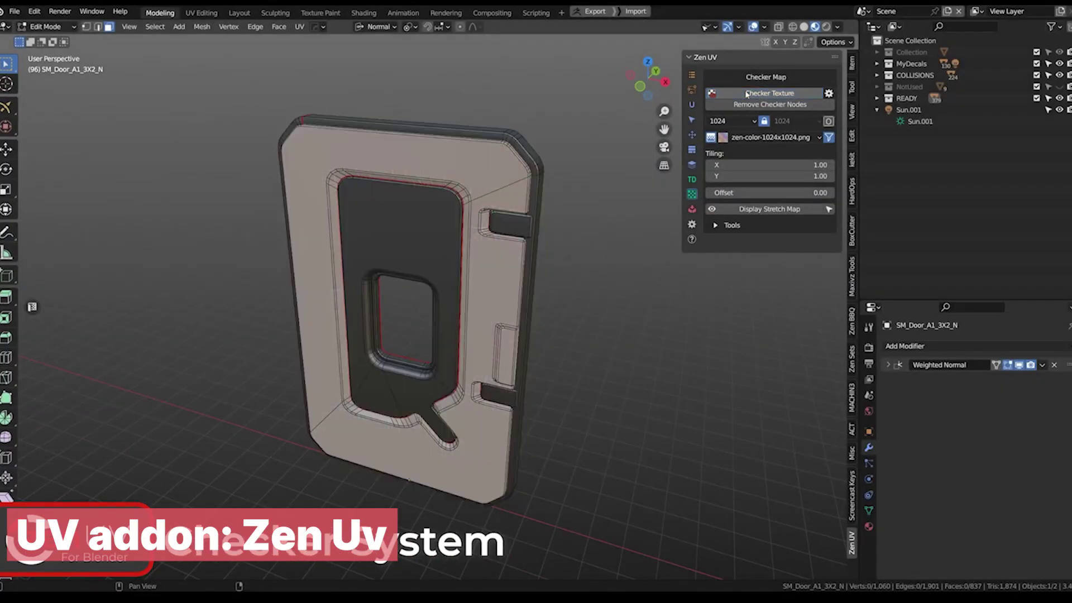
left_click(770, 92)
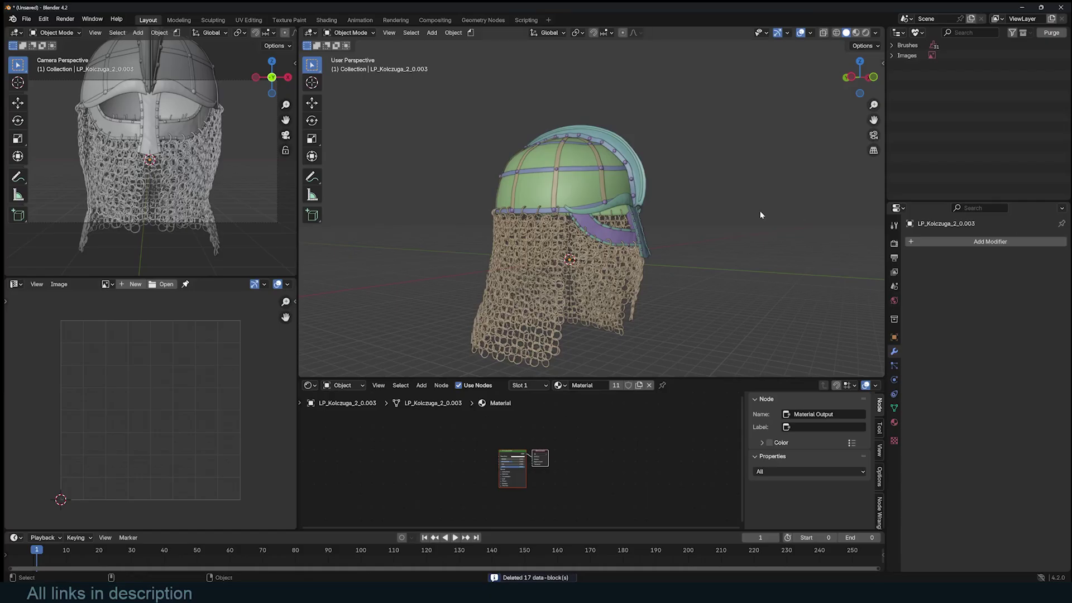
Step: Show the helmet in Material Preview and enable raytracing for the EEVEE render engine
middle_click_drag(759, 210, 683, 216)
scroll(748, 179, "up", 2)
middle_click_drag(751, 178, 768, 130, "shift")
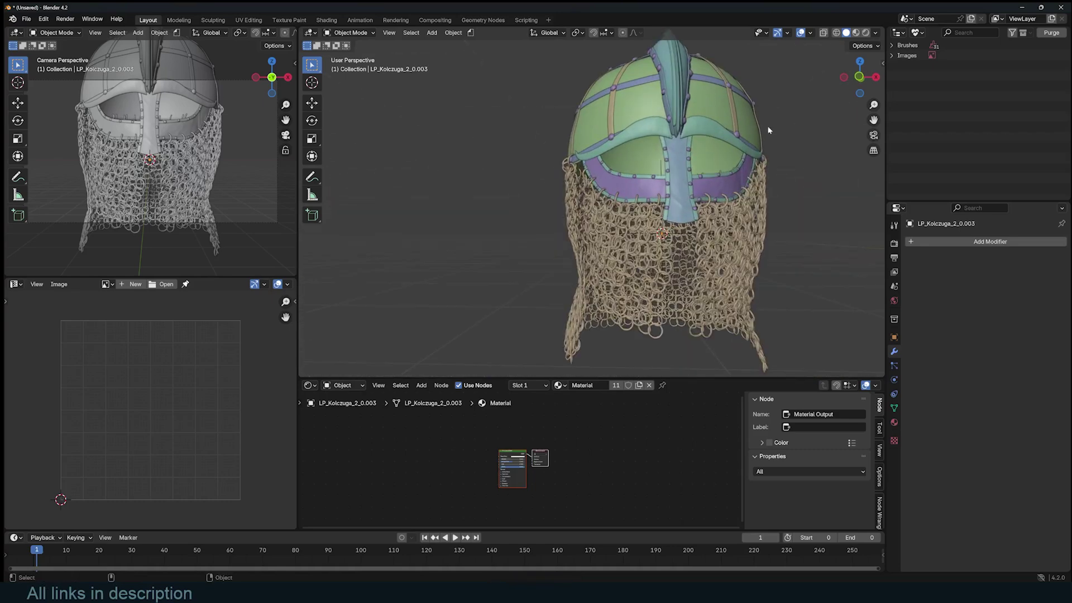
left_click(857, 32)
middle_click_drag(809, 167, 743, 169)
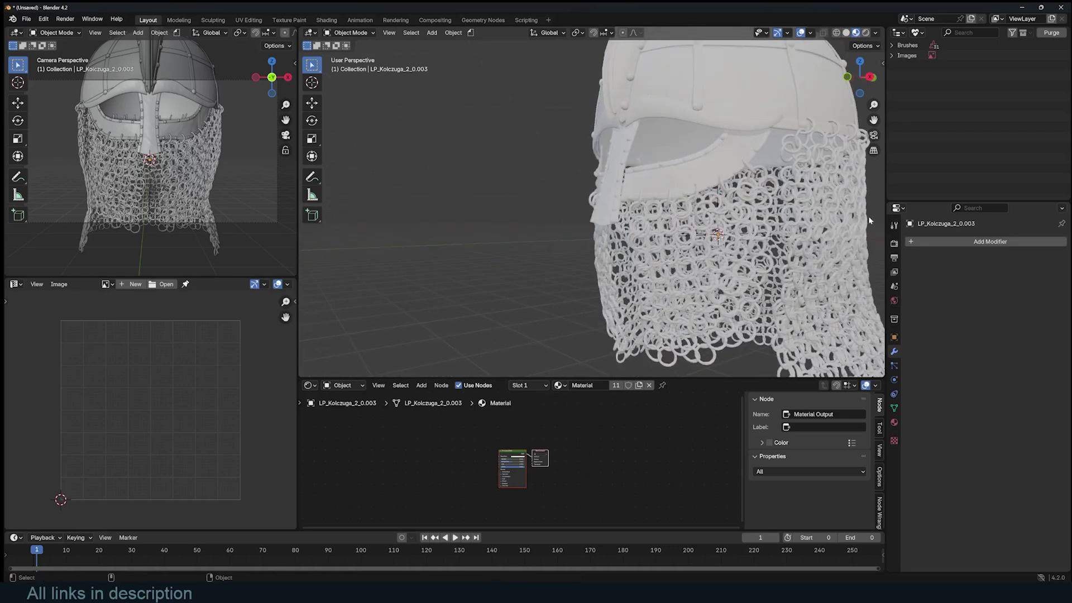
left_click(895, 245)
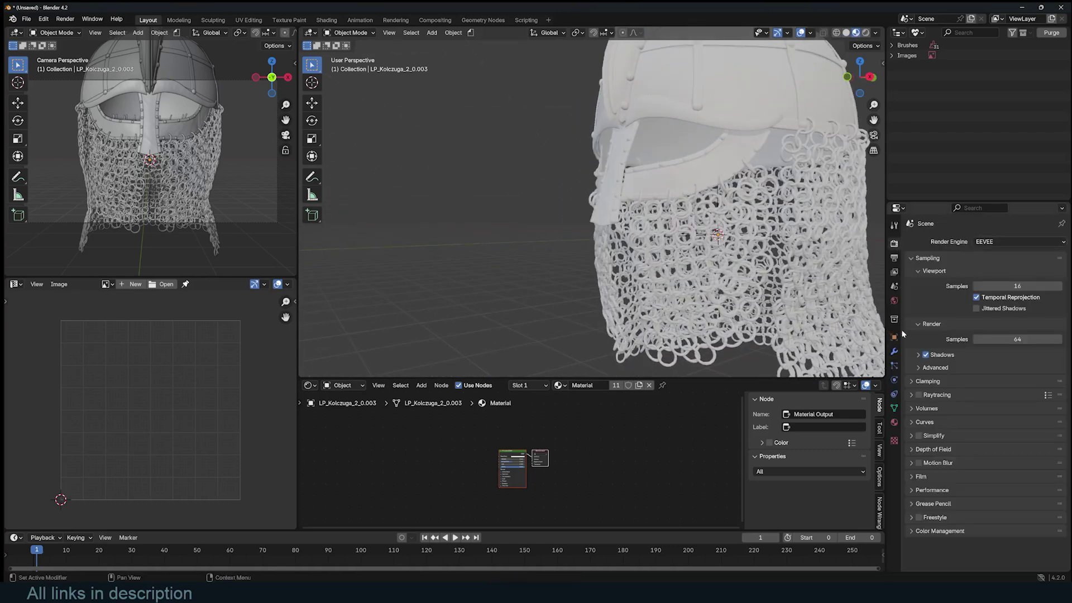
left_click(919, 394)
mouse_move(642, 223)
middle_mouse_down()
mouse_move(615, 196)
mouse_move(735, 168)
middle_mouse_up()
scroll(735, 168, "down", 3)
scroll(627, 135, "up", 3)
scroll(561, 296, "down", 1)
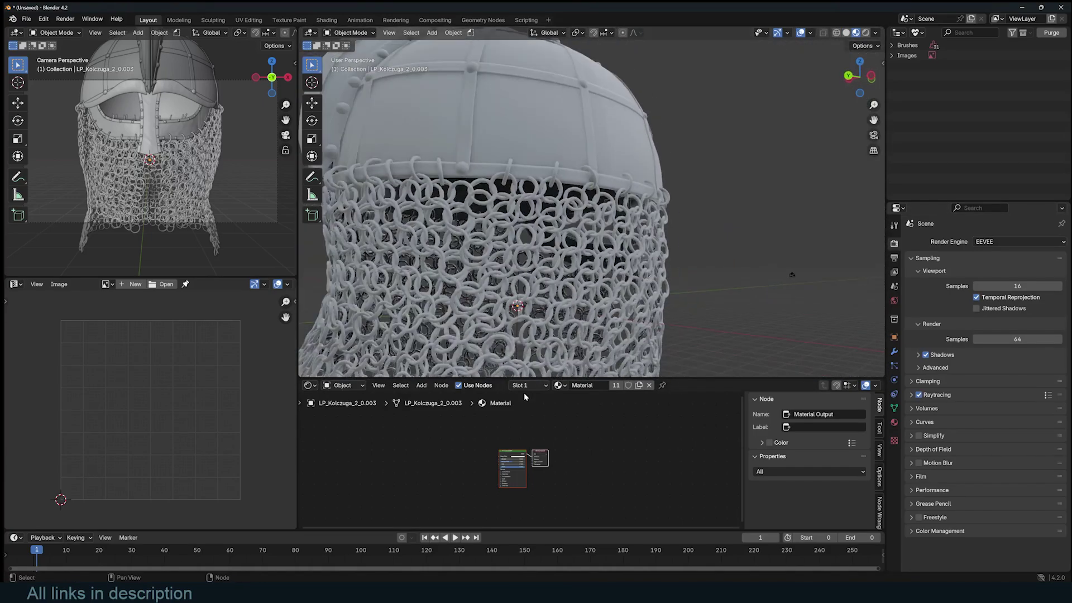
Step: Enlarge the shader editor and make room beside the Principled BSDF node
scroll(517, 442, "up", 1)
scroll(517, 444, "up", 3)
middle_click_drag(489, 443, 591, 435)
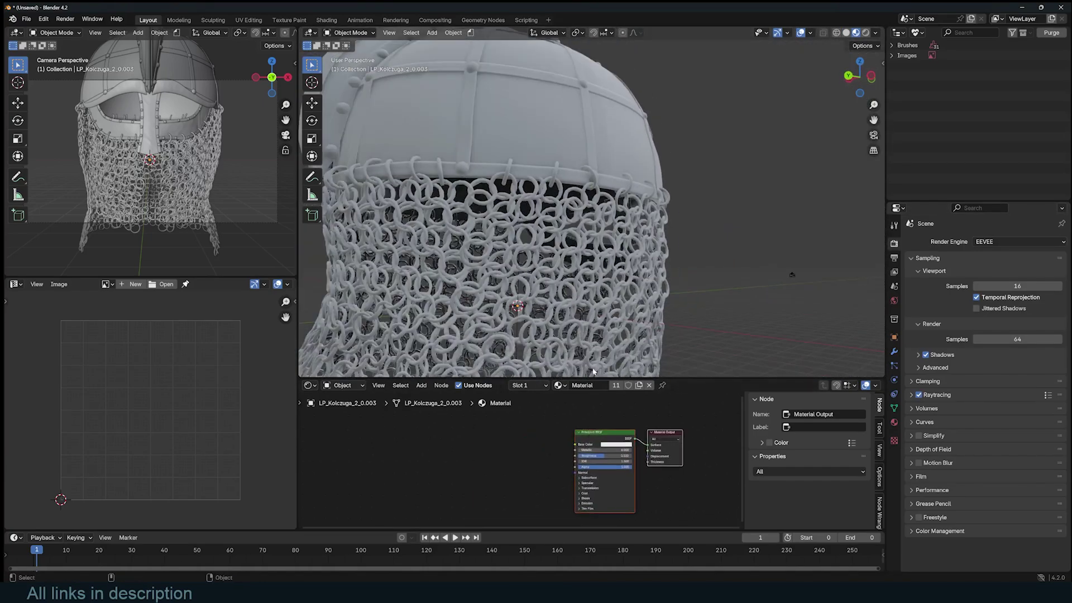
left_click_drag(594, 378, 591, 332)
scroll(527, 441, "up", 3)
middle_click_drag(450, 425, 483, 416)
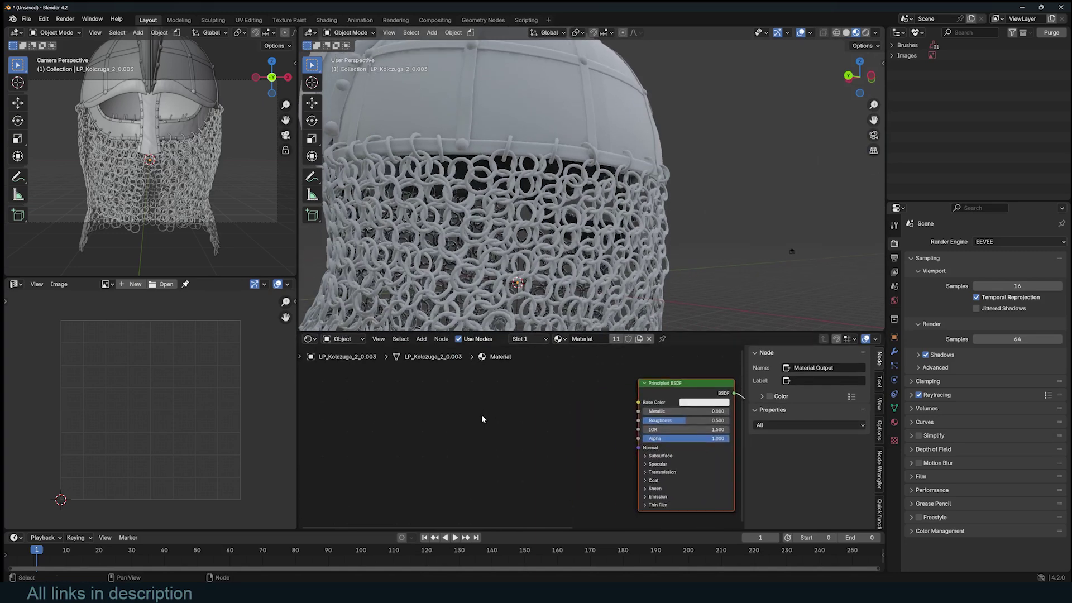
key("shift+a")
left_click(483, 417)
type("imag")
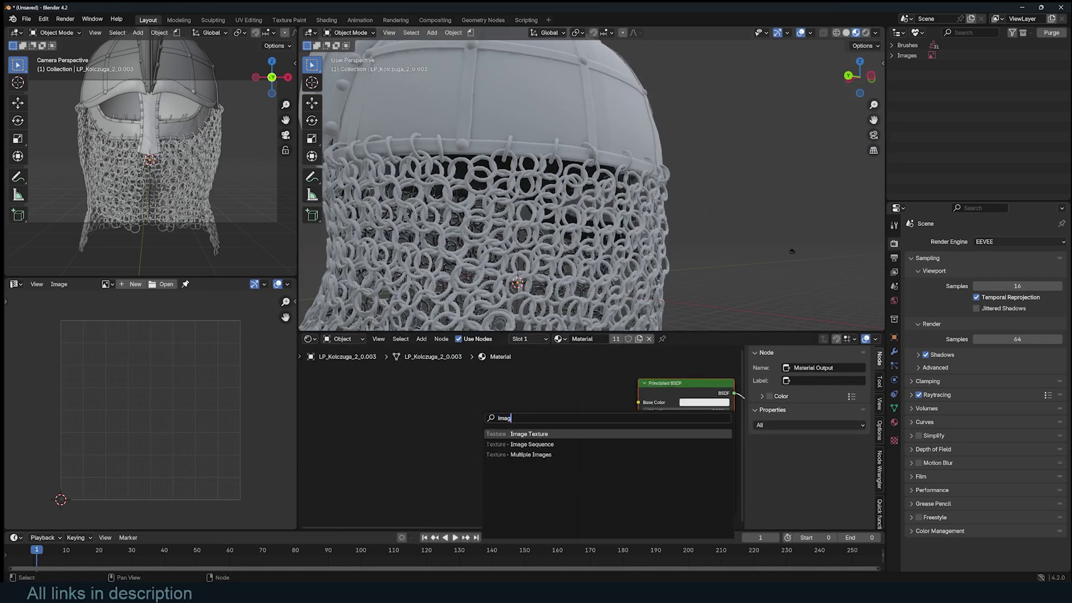
key("Escape")
Step: Add an Image Texture node in the free space before the Principled BSDF node
key("shift+a")
left_click(482, 417)
type("imag")
key("Return")
left_click(447, 403)
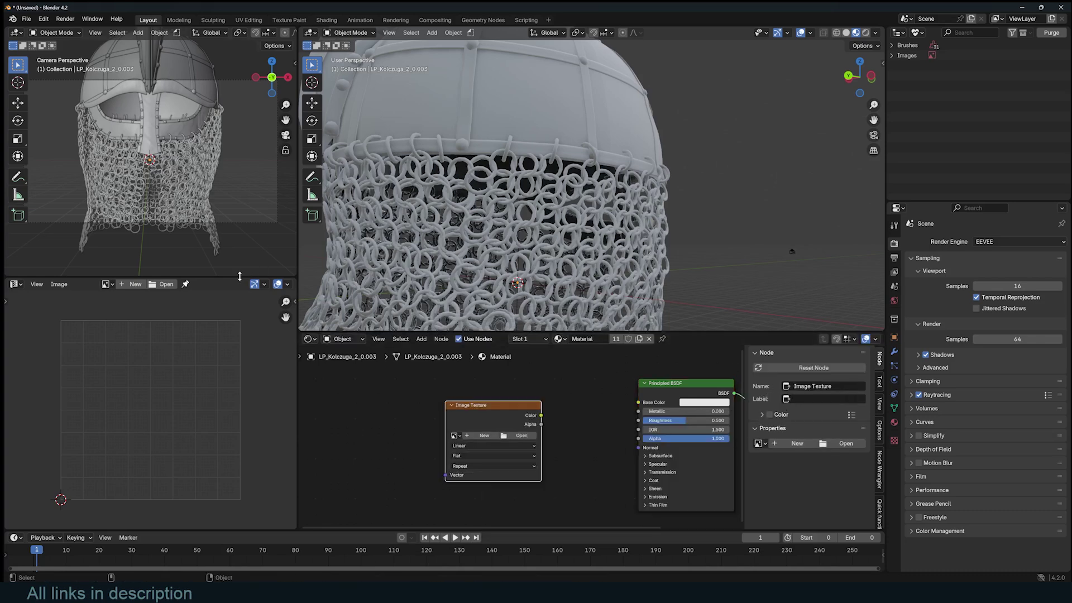
Step: Join the camera viewport and the image editor below it so the image editor fills both areas
right_click(241, 276)
left_click(227, 301)
left_click(216, 216)
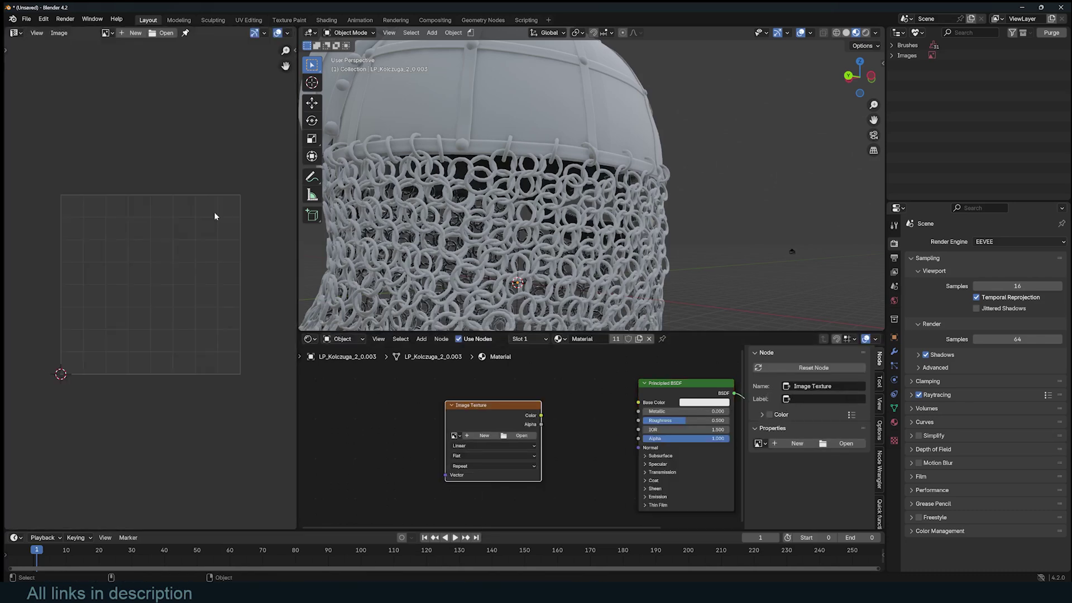
Step: Preview the Image Texture node on the material and generate a new 1024 x 1024 px UV Grid image for it
left_click(493, 408, "ctrl+shift")
left_click(484, 435)
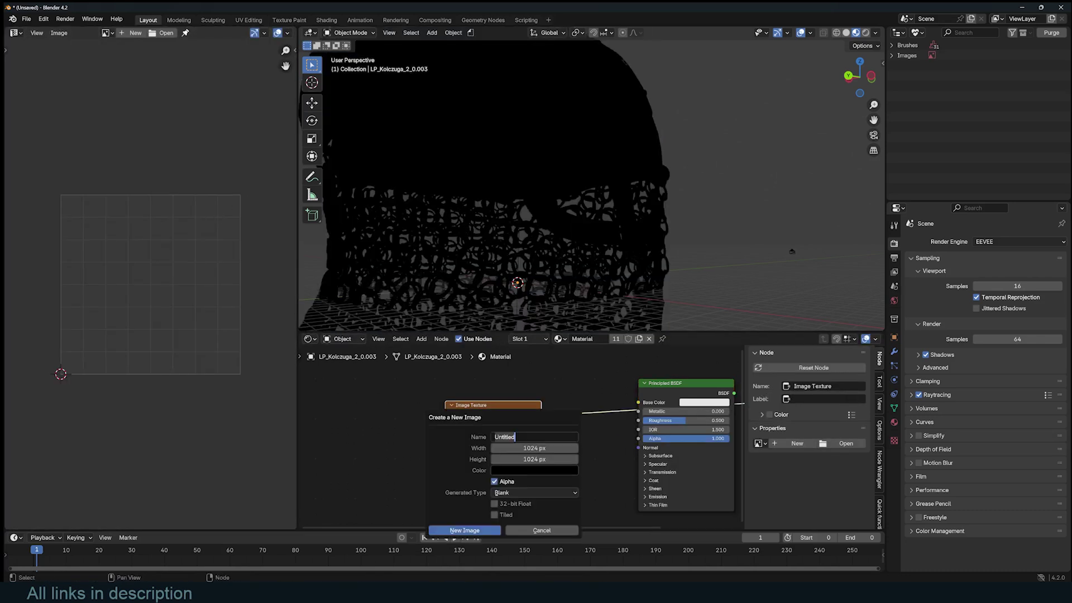
left_click(539, 493)
left_click(536, 503)
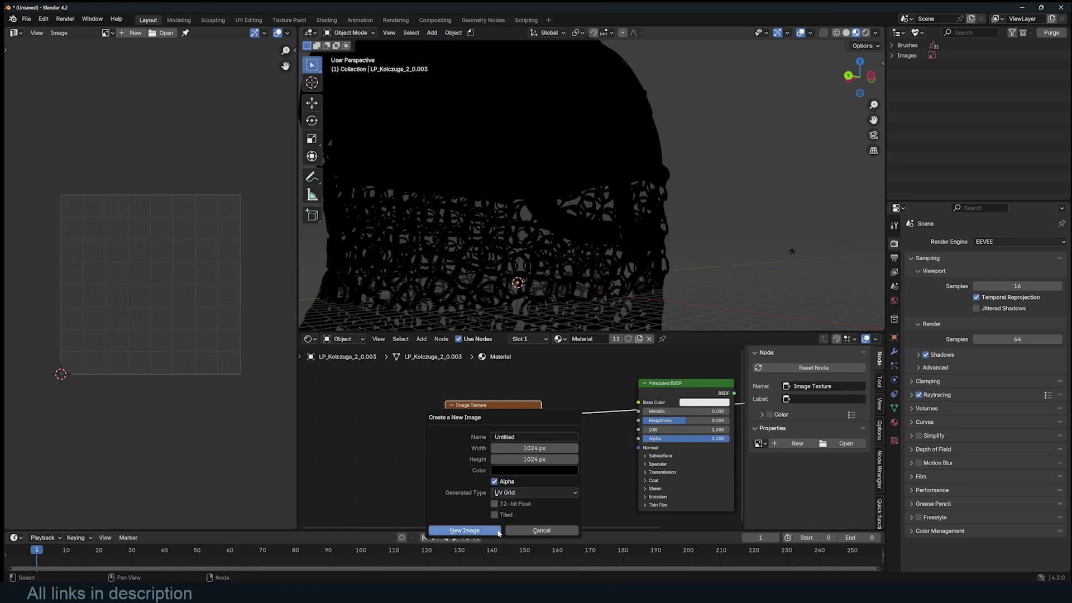
left_click(464, 531)
Step: Select all helmet parts, reset their UVs in Edit Mode, and check the resulting UV layout
scroll(751, 142, "down", 4)
mouse_move(751, 142)
middle_mouse_down()
mouse_move(726, 182)
mouse_move(754, 146)
middle_mouse_up()
scroll(754, 146, "down", 2)
left_click_drag(464, 89, 712, 282)
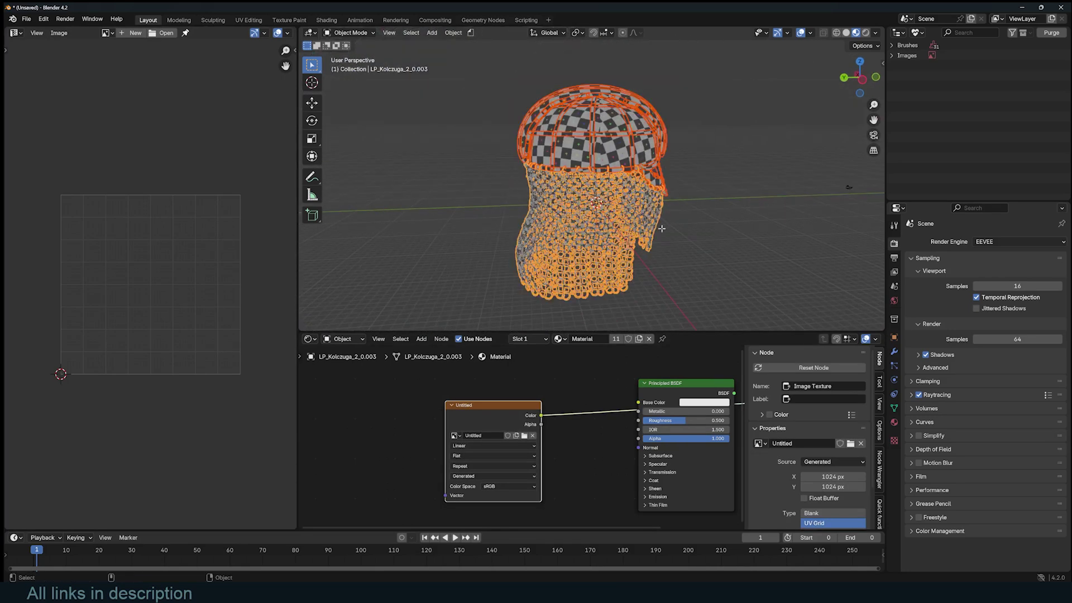
key("Tab")
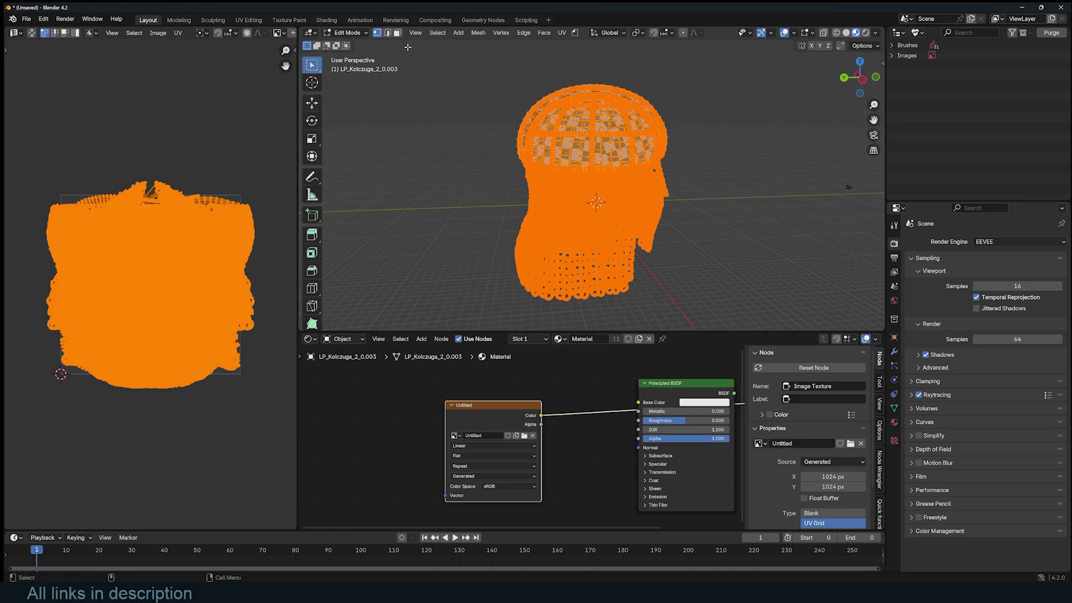
left_click(562, 33)
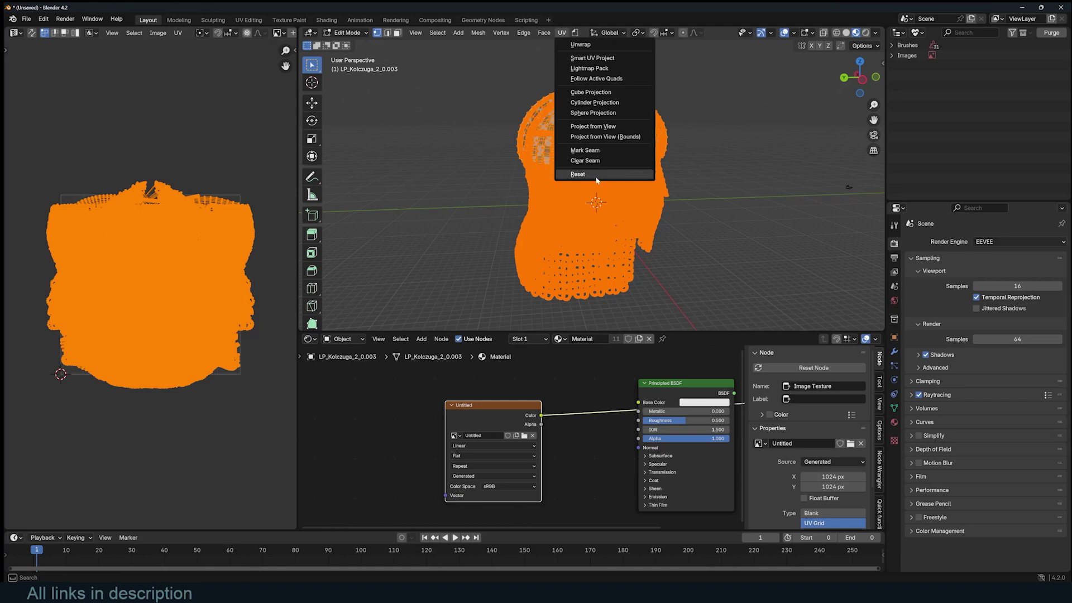
left_click(578, 174)
key("Tab")
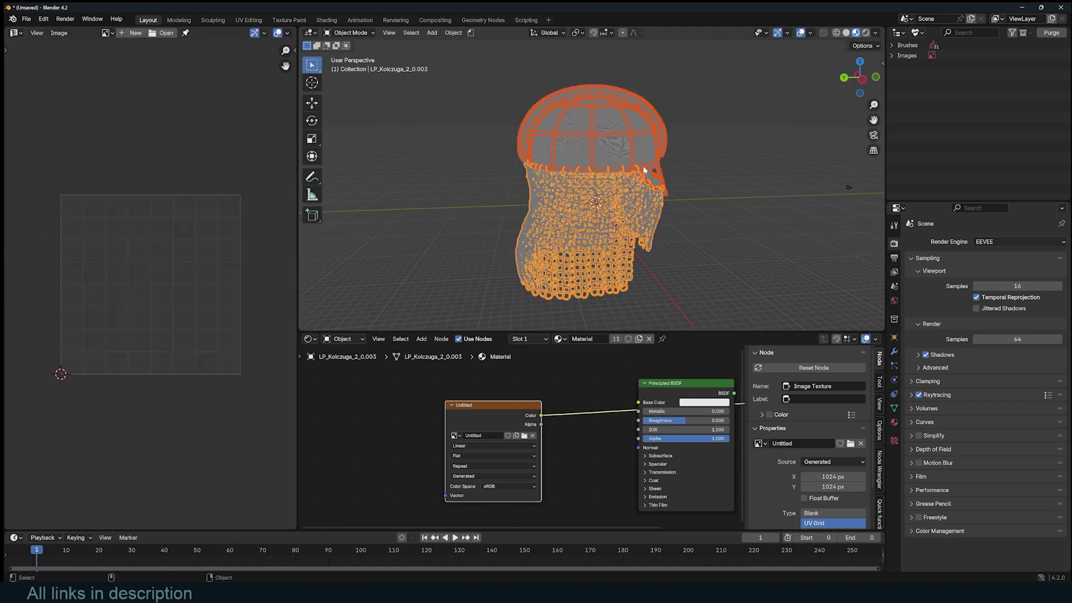
key("Tab")
scroll(716, 190, "up", 2)
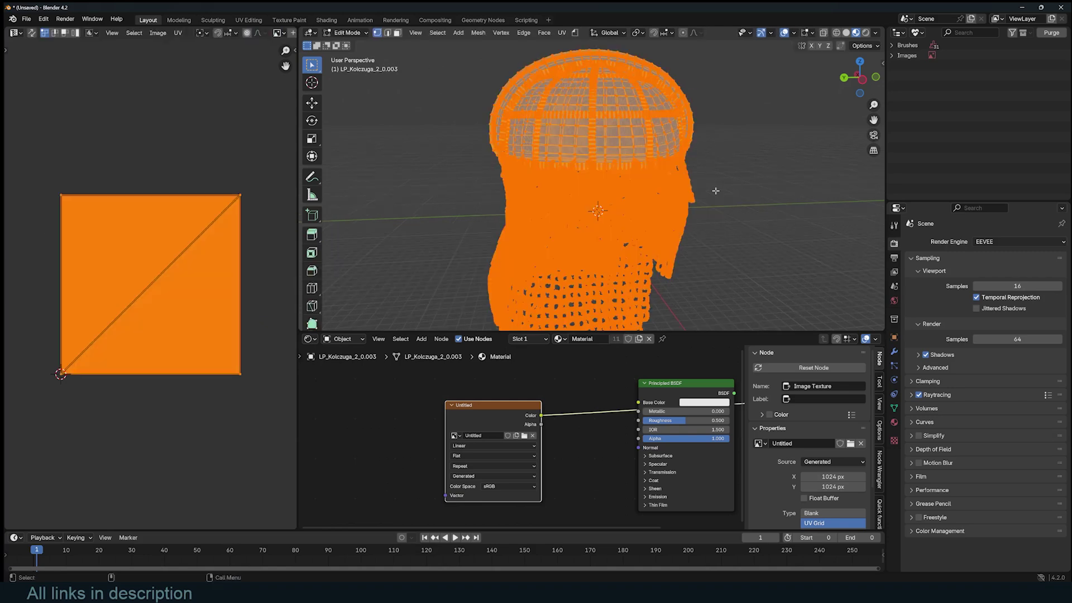
key("Tab")
Step: Duplicate the UV grid texture node and load the brick wall image with the round window into the copy
middle_click_drag(587, 168, 539, 215, "shift")
scroll(735, 195, "up", 2)
key("alt+a")
scroll(596, 209, "up", 3)
scroll(472, 429, "down", 4)
key("shift+d")
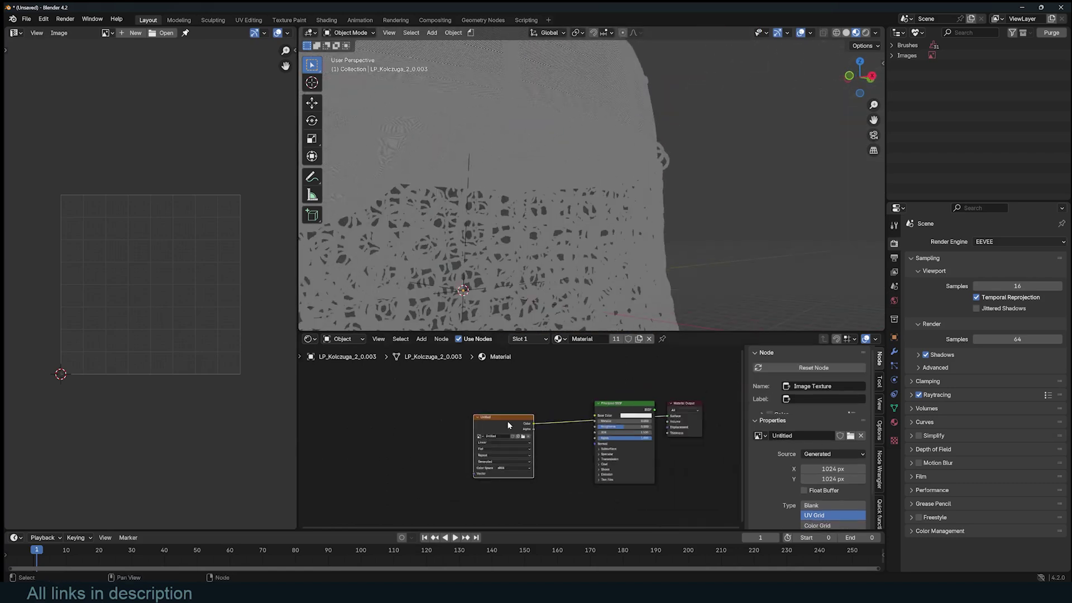
left_click(414, 410)
left_click(433, 423)
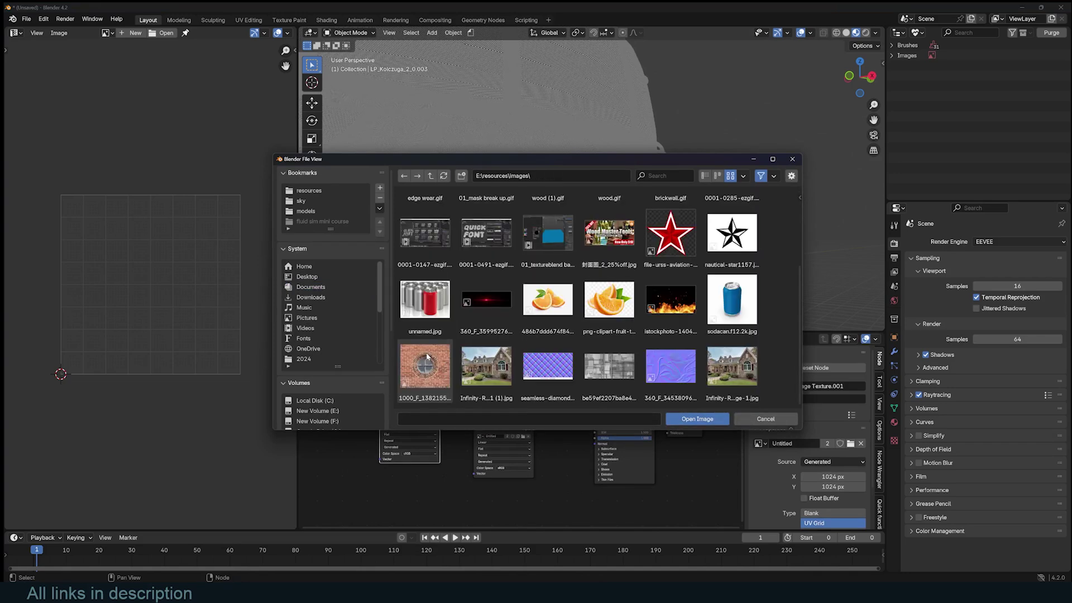
double_click(422, 364)
Step: Preview the brick image node on the helmet's material and examine how it covers the faces
left_click(414, 412, "ctrl+shift")
scroll(581, 215, "down", 6)
middle_click_drag(597, 212, 559, 223)
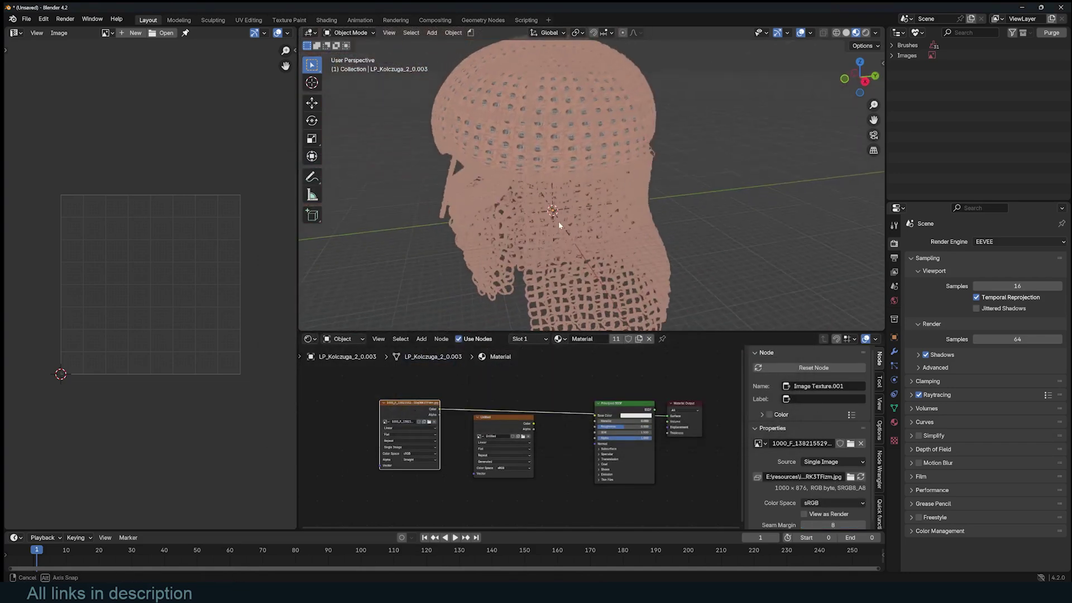
scroll(558, 224, "up", 6)
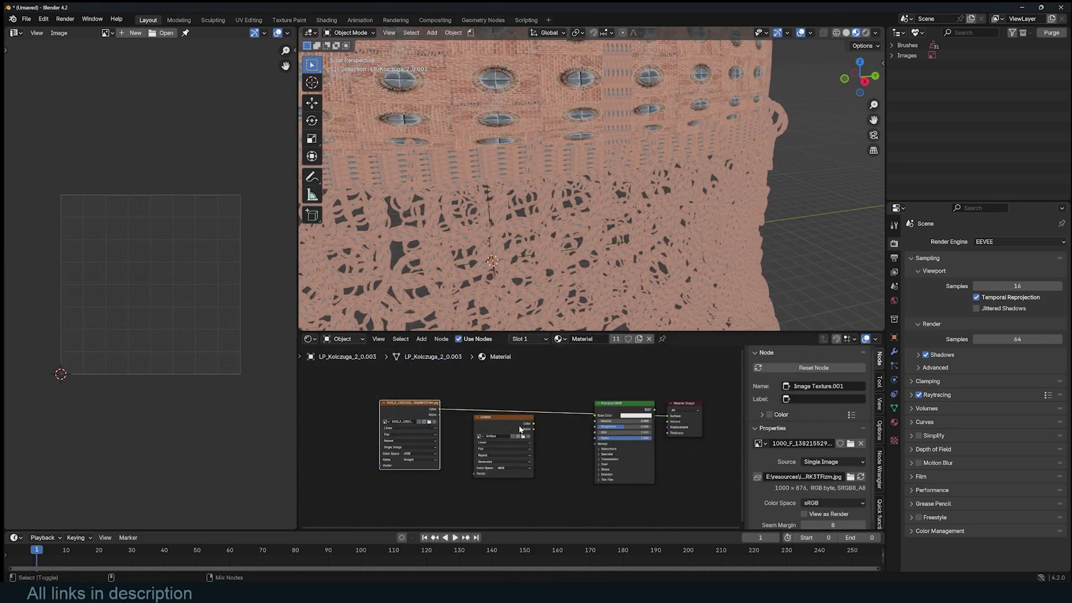
Step: Compare the UV grid with the brick image on the helmet, returning the preview to the brick image
key("ctrl+z")
scroll(529, 250, "down", 2)
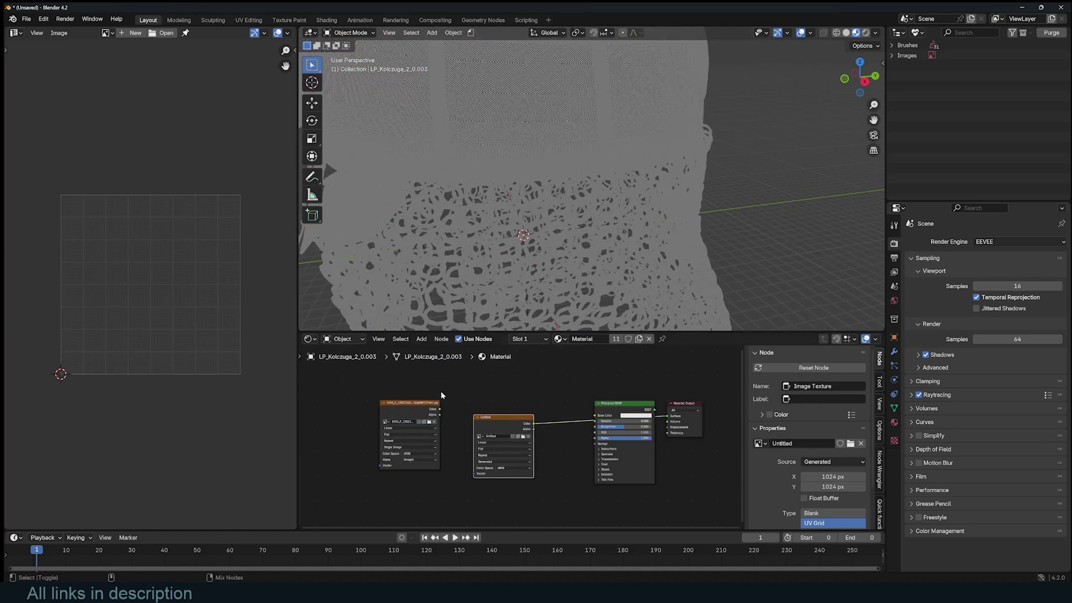
key("ctrl+shift+z")
middle_click_drag(591, 231, 606, 170)
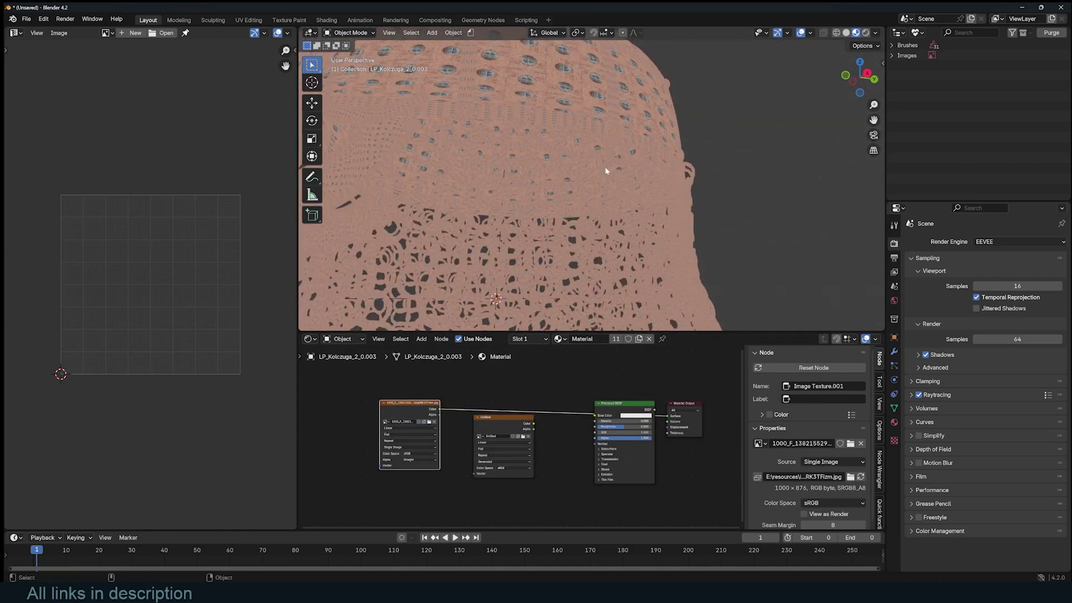
scroll(670, 174, "down", 3)
Step: Switch to solid shading and add a cube beside the helmet, enlarging it and lifting it above the 3D cursor
key("z")
left_click(877, 171)
mouse_move(772, 156)
middle_mouse_down()
mouse_move(611, 175)
mouse_move(618, 211)
middle_mouse_up()
scroll(618, 209, "down", 2)
right_click(617, 211, "shift")
key("shift+a")
mouse_move(626, 221)
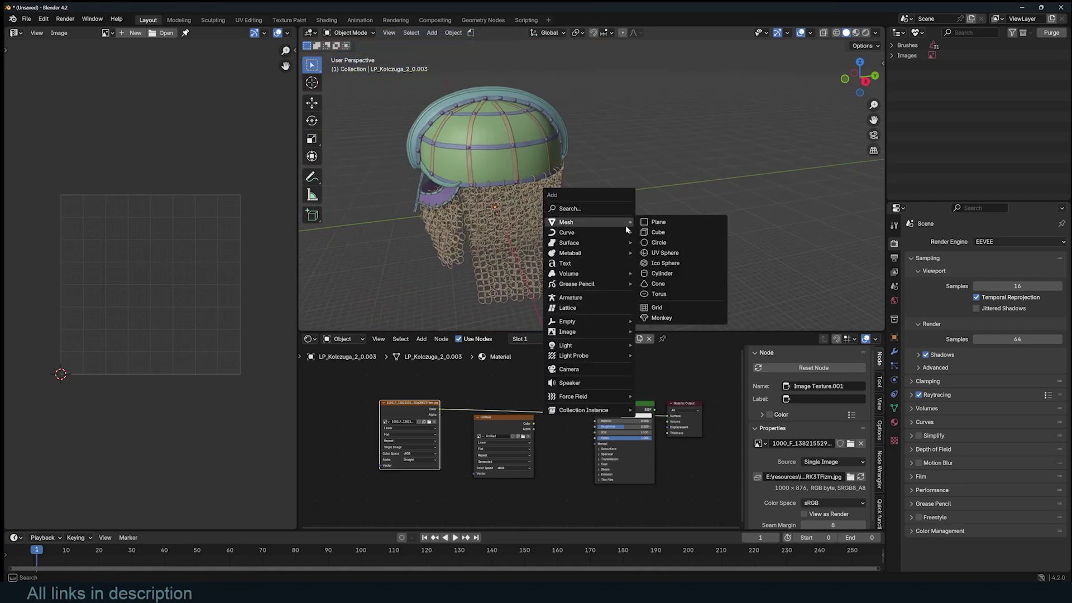
left_click(670, 232)
key("s")
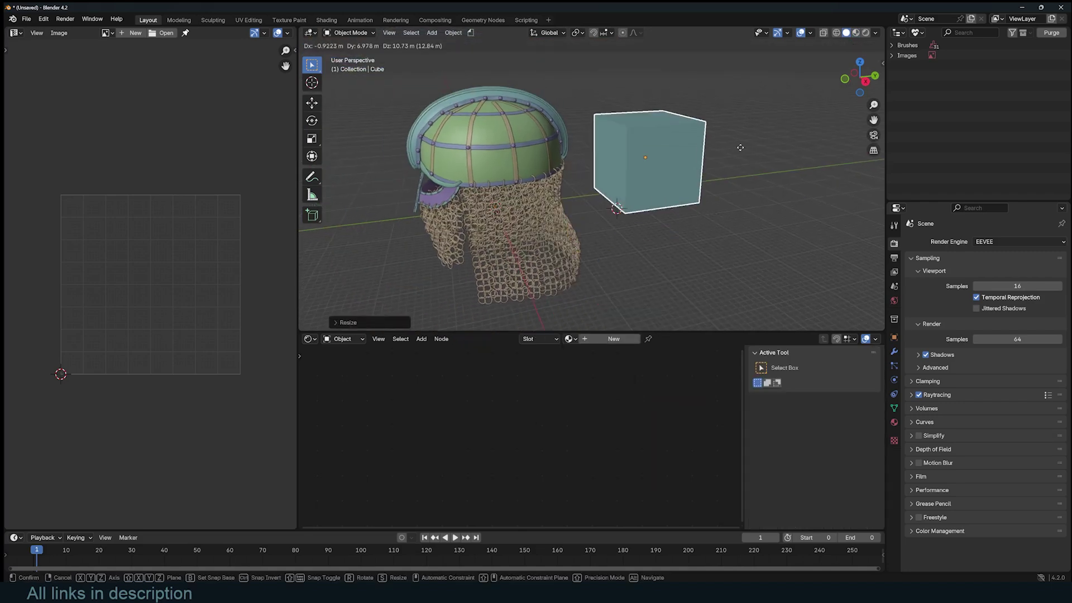
left_click(740, 149)
Step: Link the chainmail's material to the new cube
key("Tab")
key("Tab")
left_click(546, 198, "shift")
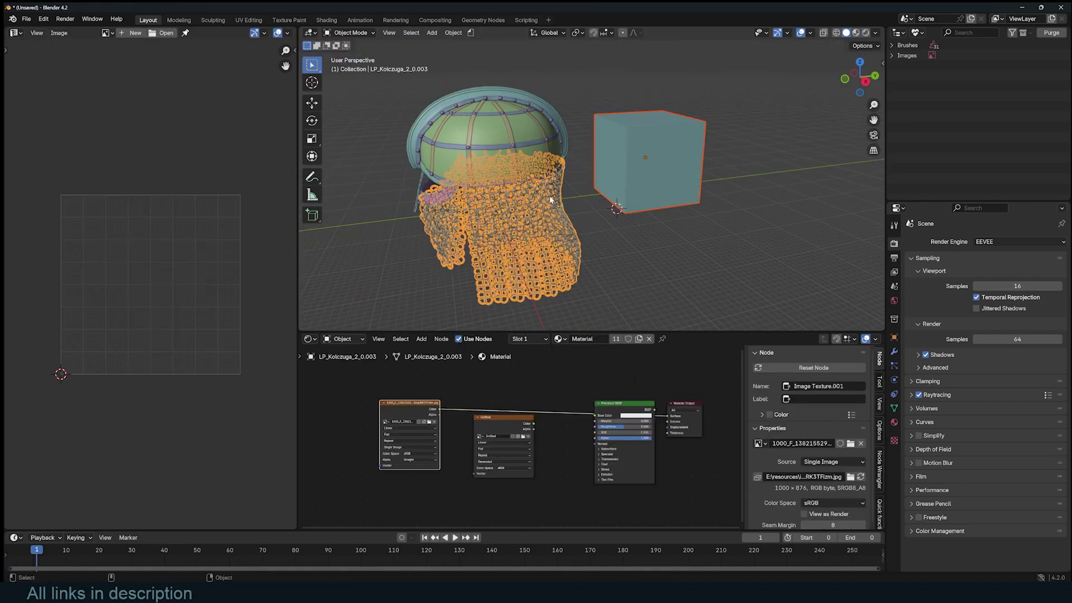
key("ctrl+l")
left_click(550, 196)
Step: Check the cube's default UV layout in Edit Mode and display the scene in Material Preview
left_click(657, 172)
key("Tab")
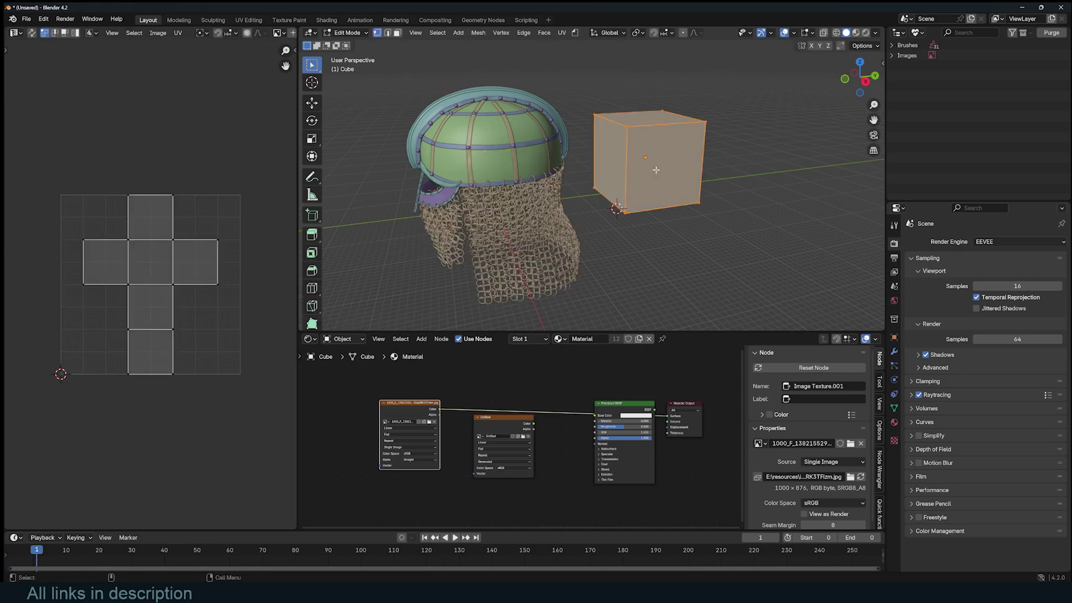
key("Tab")
left_click(856, 35)
middle_click_drag(745, 78, 641, 74)
Step: Reset the cube's UVs so that each face shows the whole brick image
key("Tab")
left_click(562, 32)
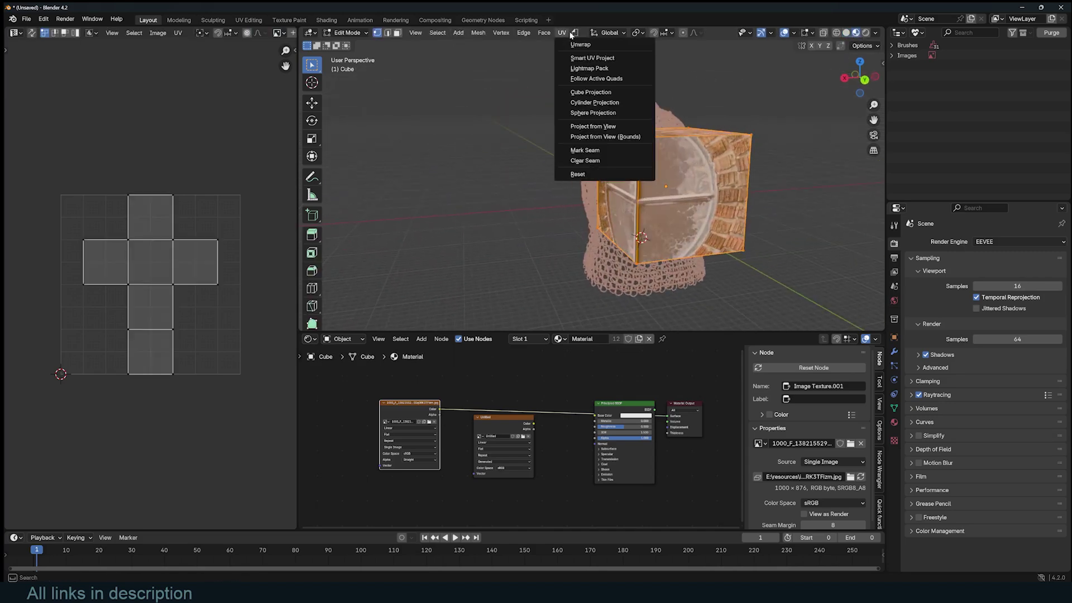
left_click(592, 174)
key("alt+a")
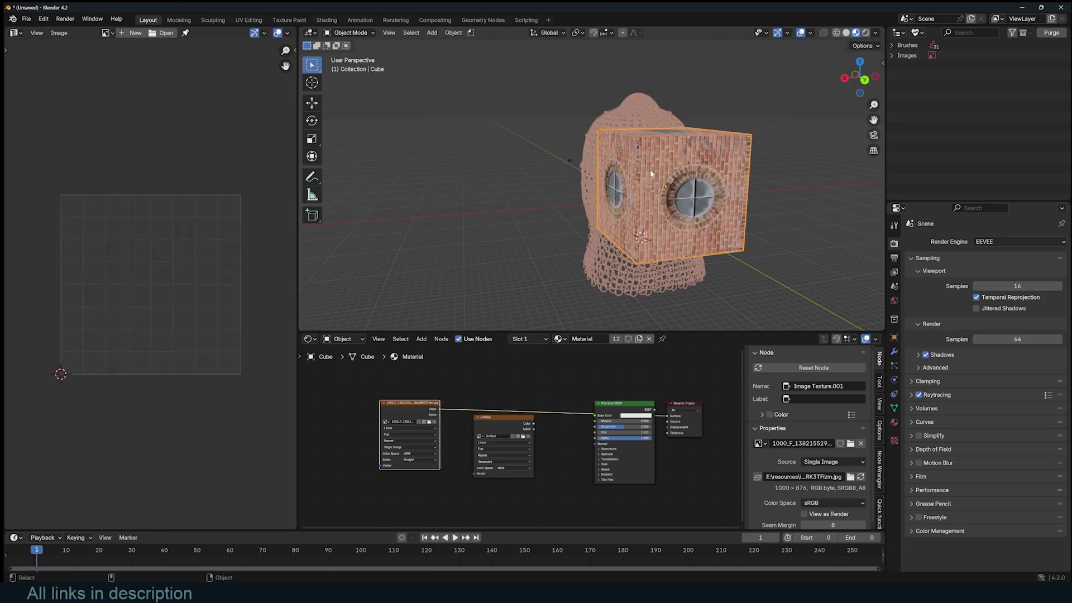
Step: Enter Edit Mode on the brick cube with its whole mesh selected
middle_click_drag(525, 185, 505, 217)
key("a")
key("Tab")
key("Tab")
scroll(627, 138, "up", 2)
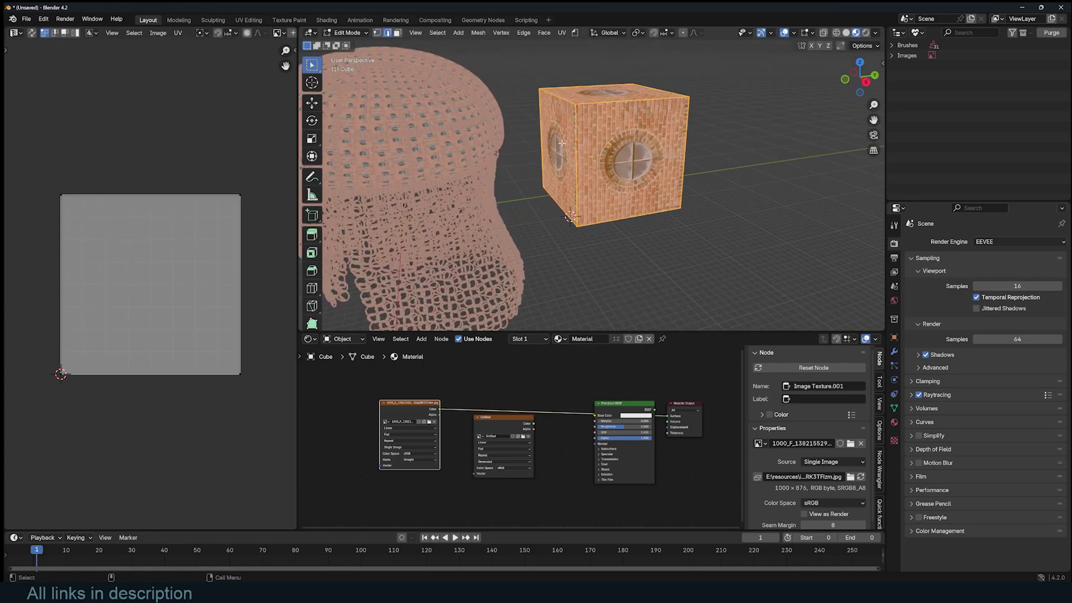
Step: Clear the selection and pick individual edges along one side face of the cube
key("alt+a")
key("b")
left_click_drag(616, 104, 677, 115)
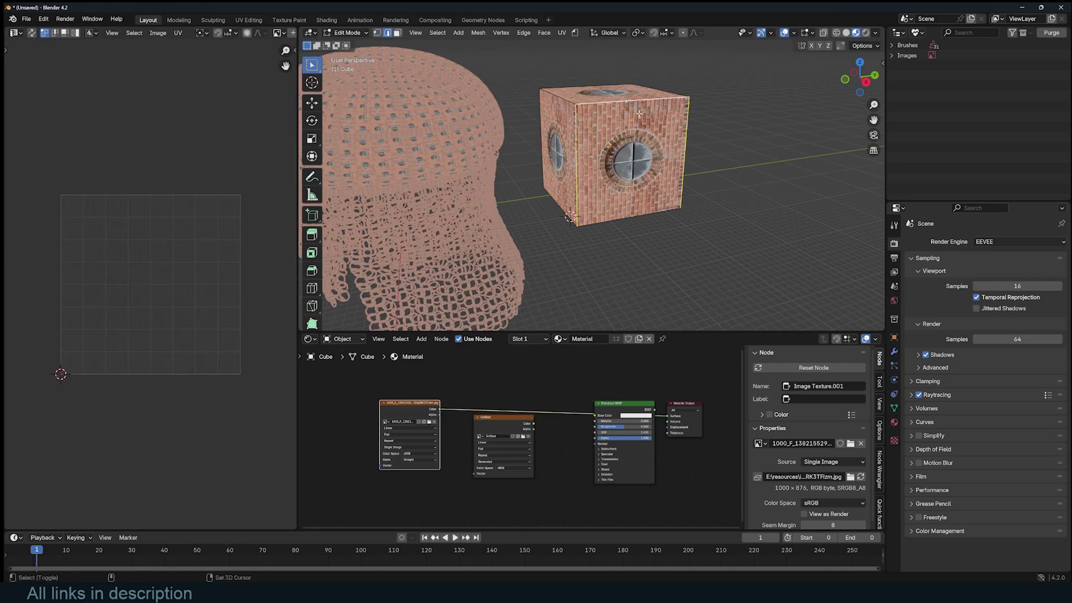
mouse_move(627, 106)
middle_mouse_down()
mouse_move(689, 104)
mouse_move(647, 109)
middle_mouse_up()
Step: Mark all edges of the cube as seams and clear the selection to inspect them
key("a")
key("u")
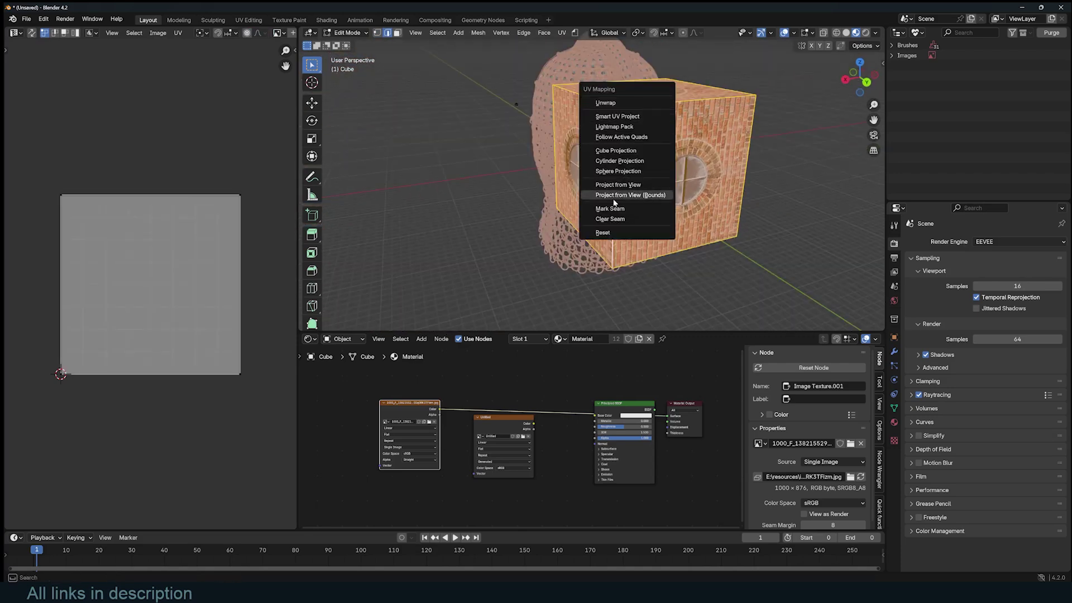
left_click(610, 208)
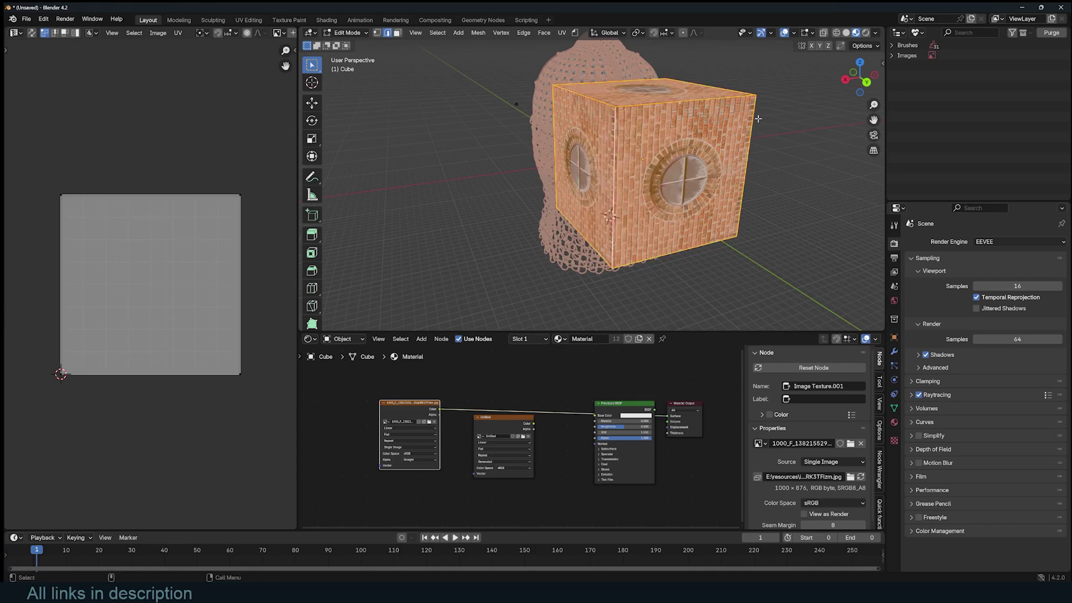
key("u")
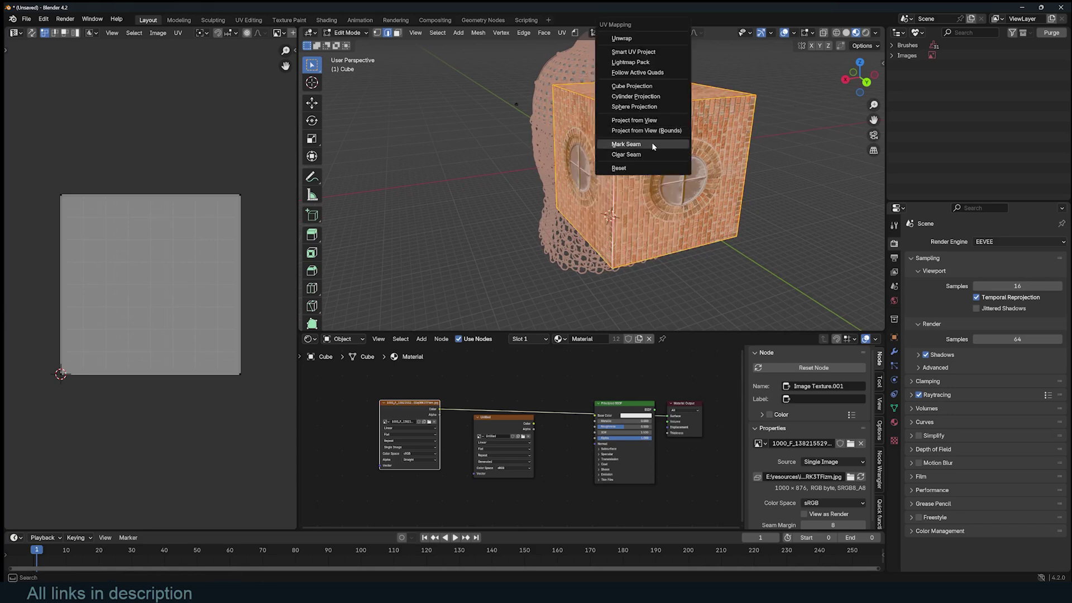
left_click(653, 146)
scroll(705, 124, "up", 5)
key("alt+a")
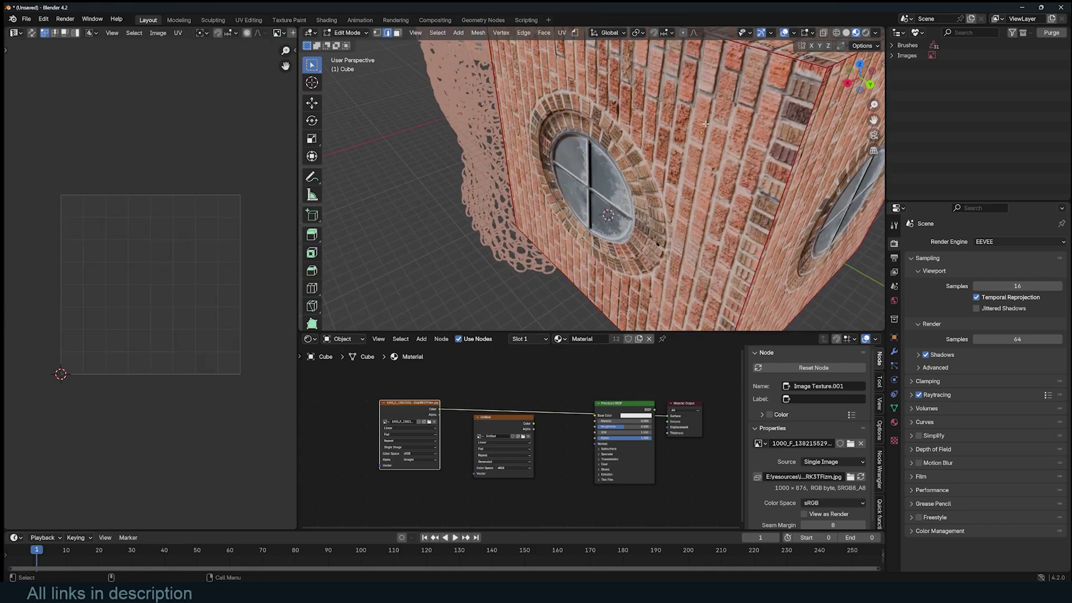
scroll(705, 124, "down", 5)
Step: Unwrap the entire cube along its marked seams
key("a")
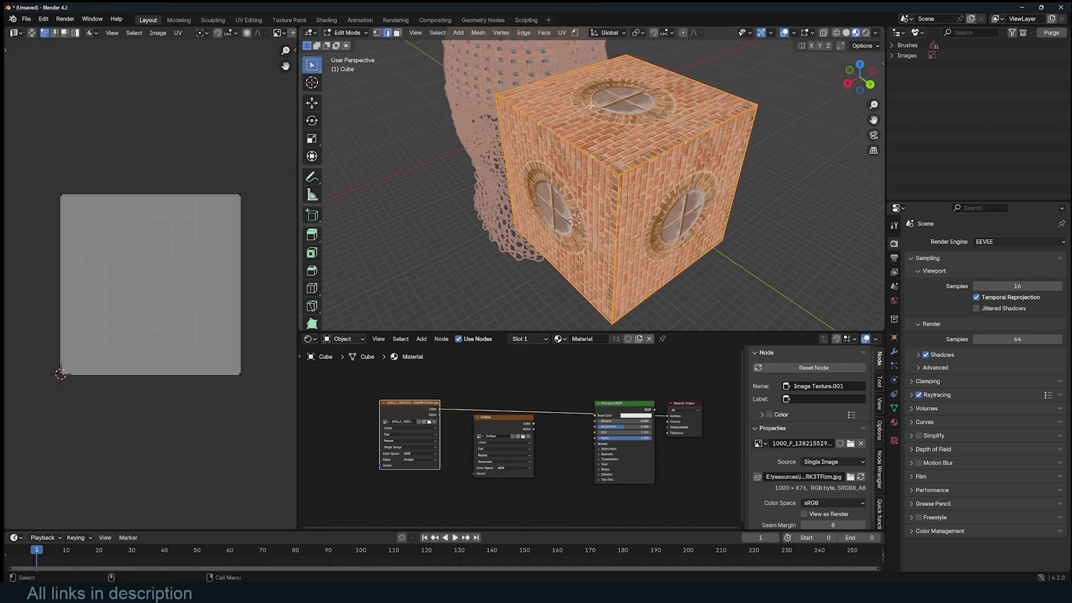
key("u")
left_click(554, 35)
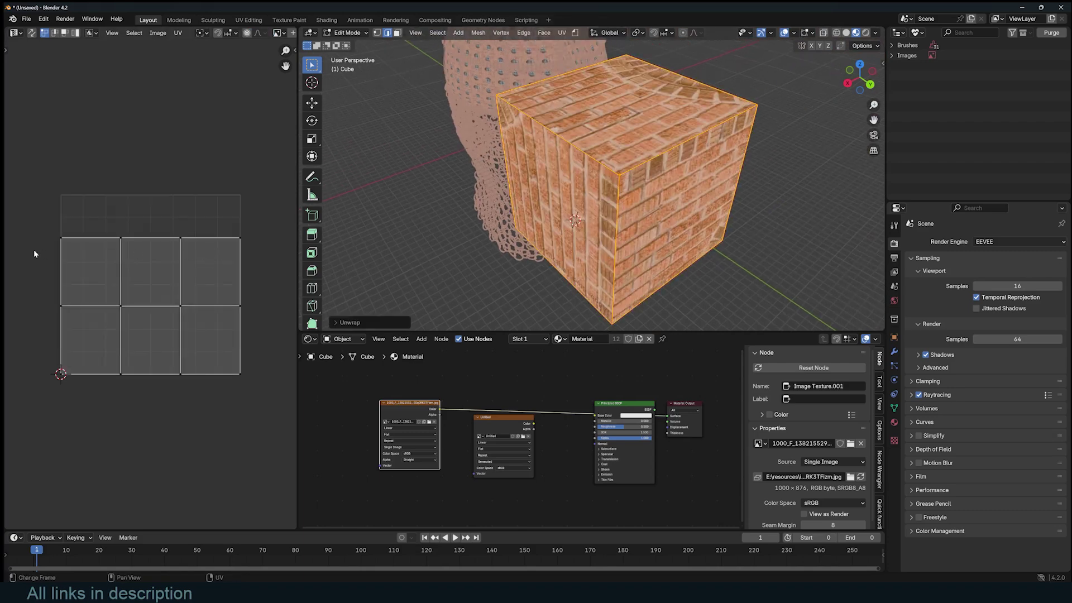
Step: Turn on UV Sync Selection with face selection and select individual cube faces in the UV editor
key("3")
left_click(95, 263)
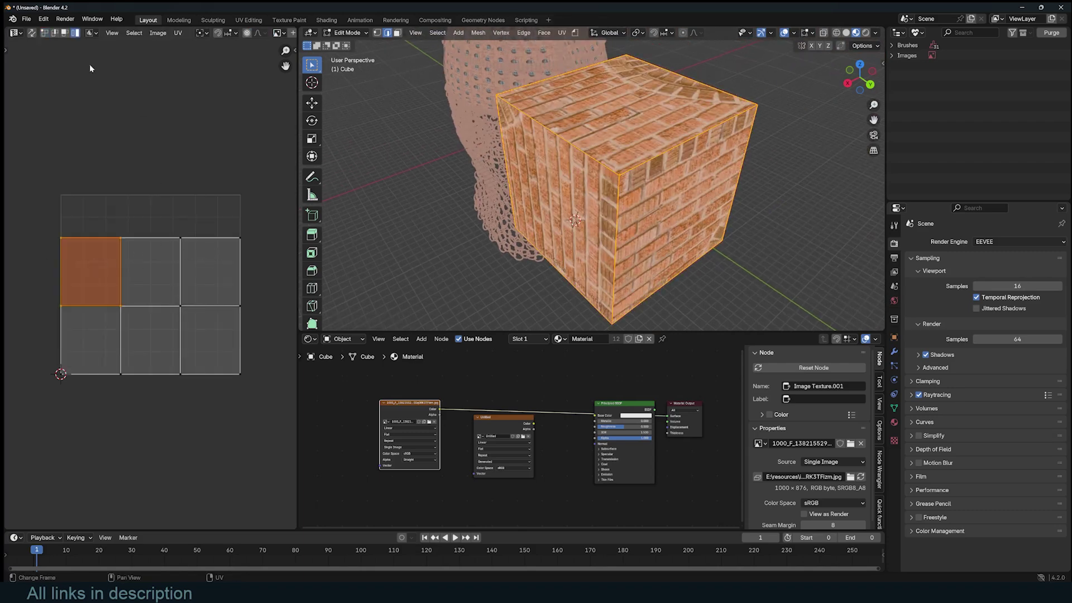
left_click(31, 33)
left_click(147, 270)
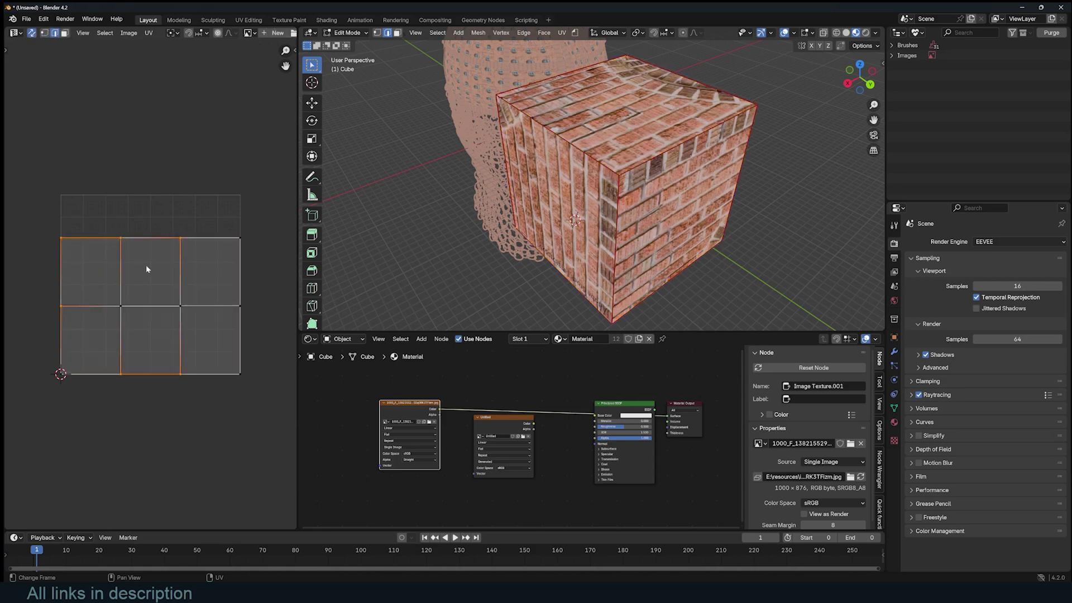
left_click(66, 34)
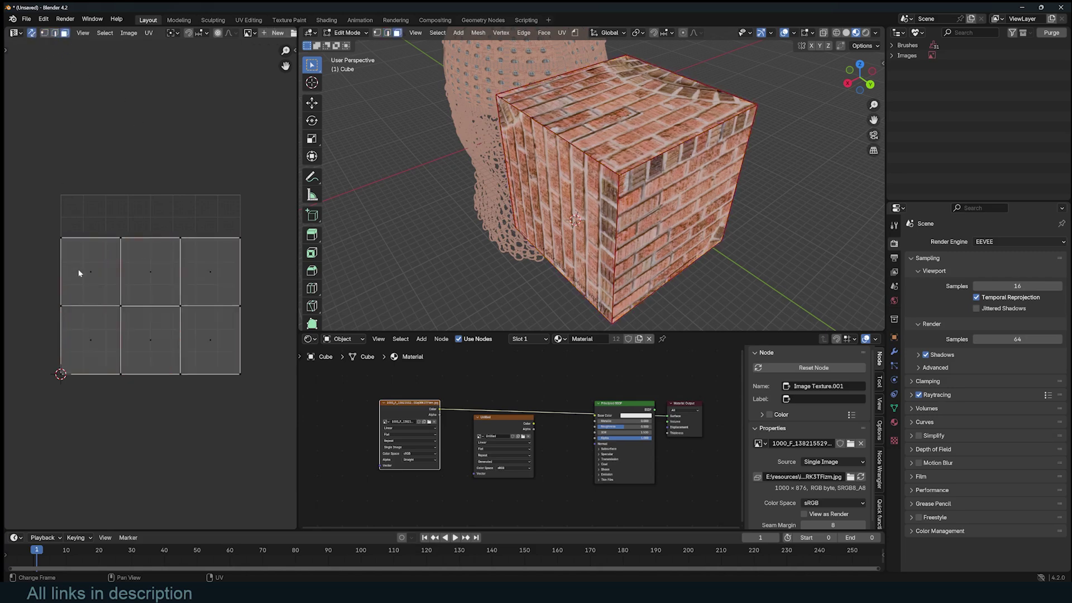
left_click(84, 273)
middle_click_drag(414, 262, 441, 132)
left_click(150, 271)
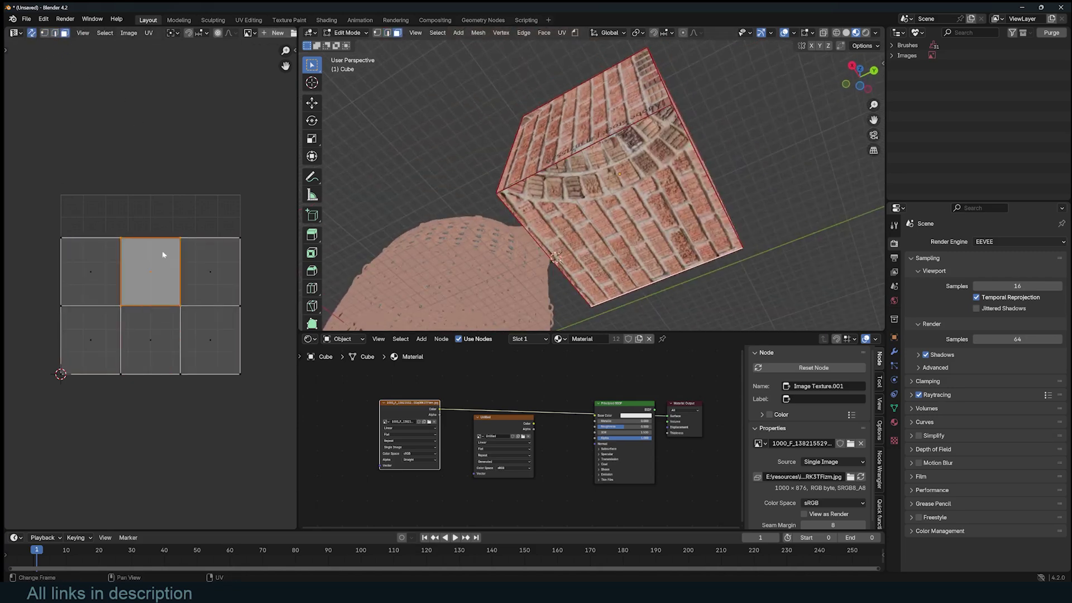
Step: Isolate the helmet's dome in Local View and enter Edit Mode with nothing selected
middle_click_drag(558, 240, 635, 263)
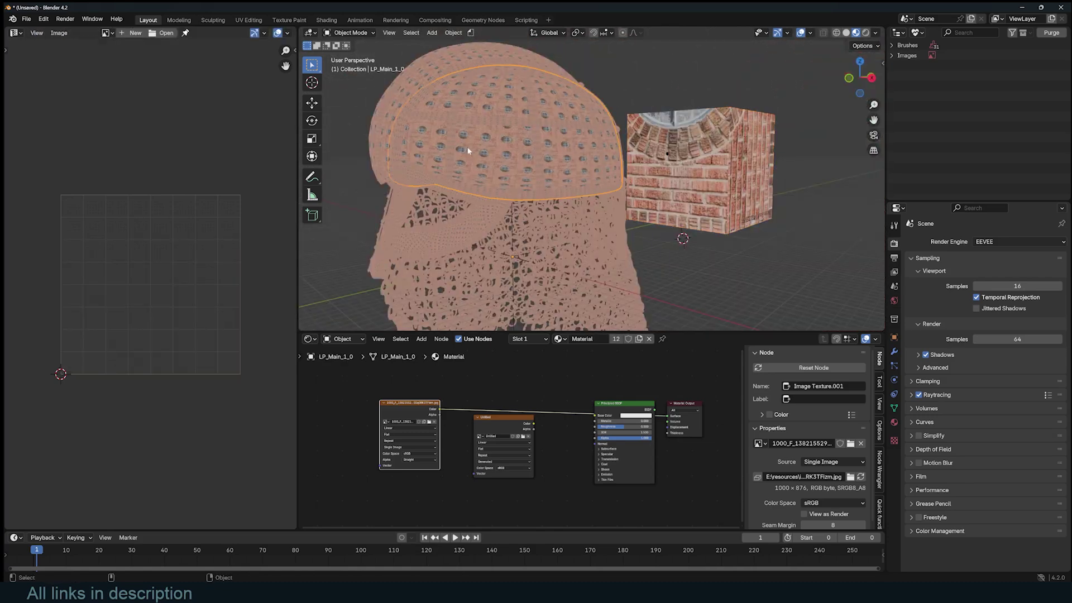
key("KP_Divide")
middle_click_drag(539, 159, 685, 150)
key("Tab")
key("alt+a")
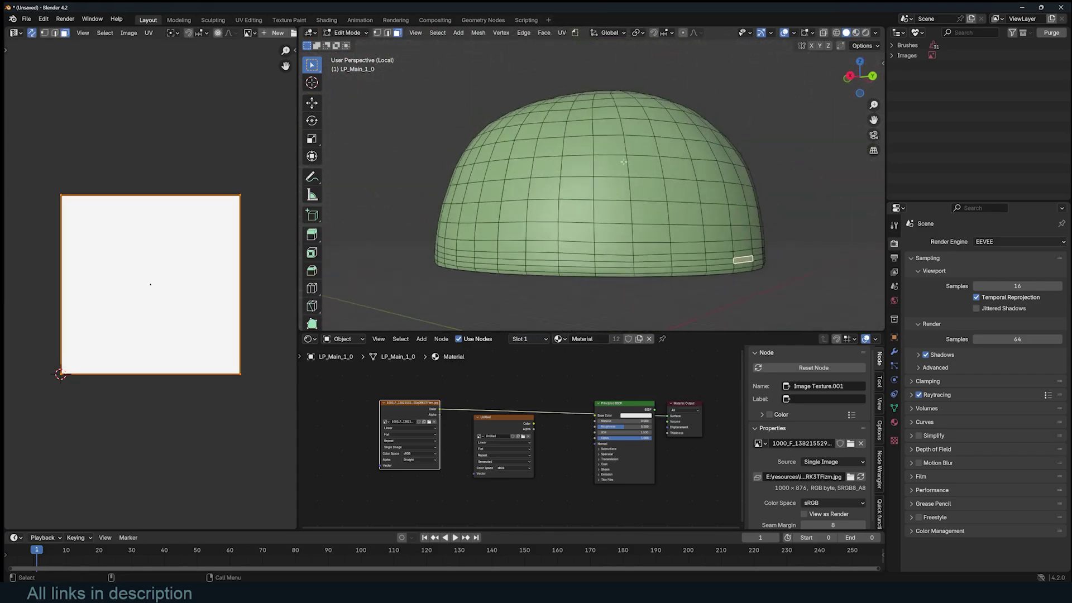
Step: Merge the dome's duplicate vertices by distance across the whole mesh
left_click_drag(509, 106, 711, 210)
middle_click_drag(715, 204, 701, 179)
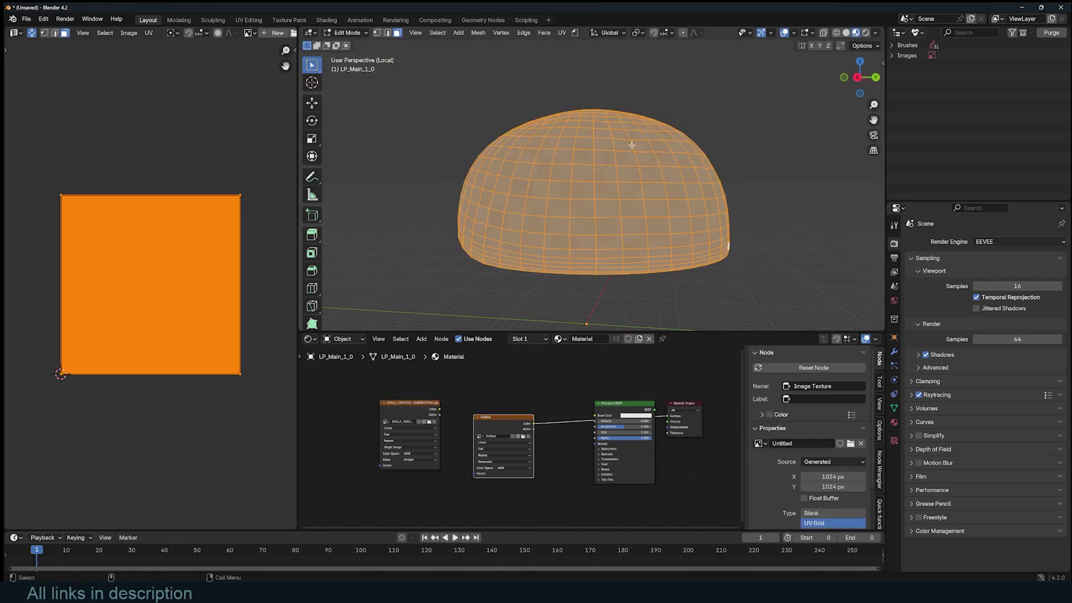
key("m")
left_click(633, 146)
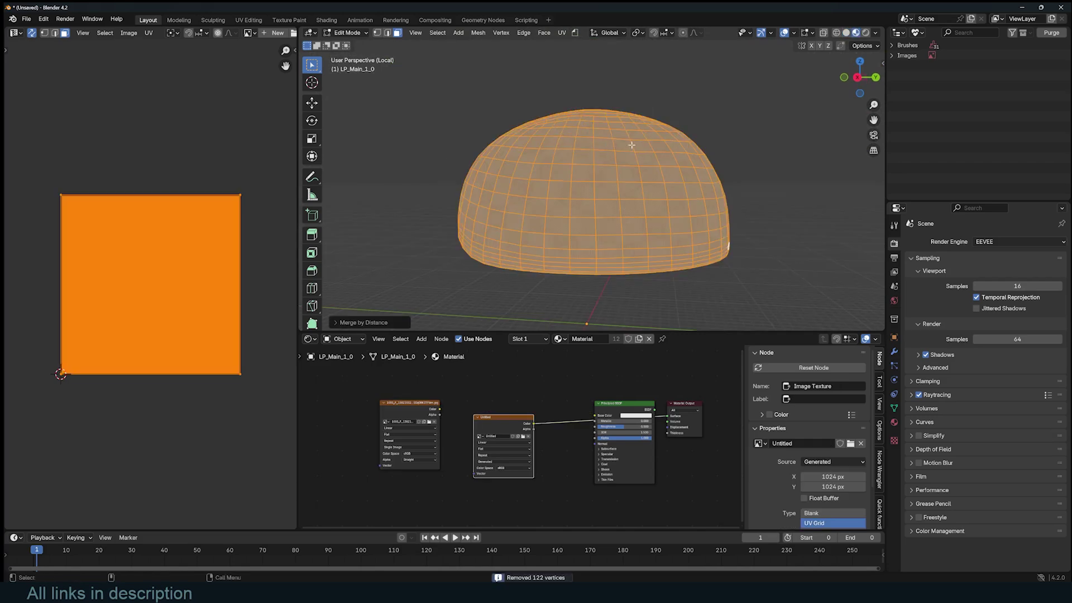
Step: Try to unwrap the whole dome without adding seams, repeating the unwrap on the full selection
key("u")
left_click(631, 145)
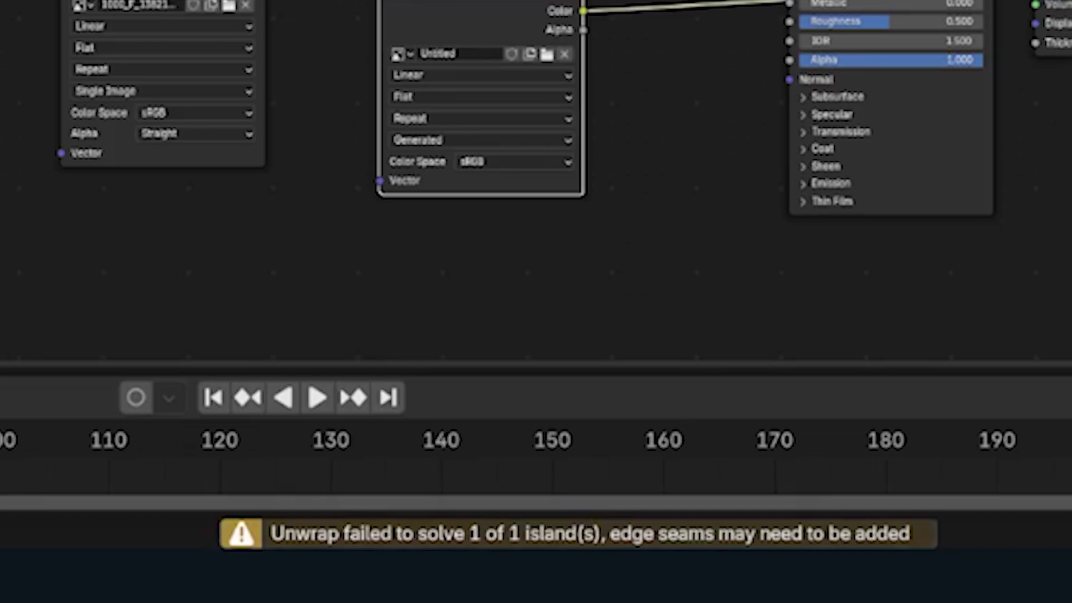
scroll(184, 220, "up", 9)
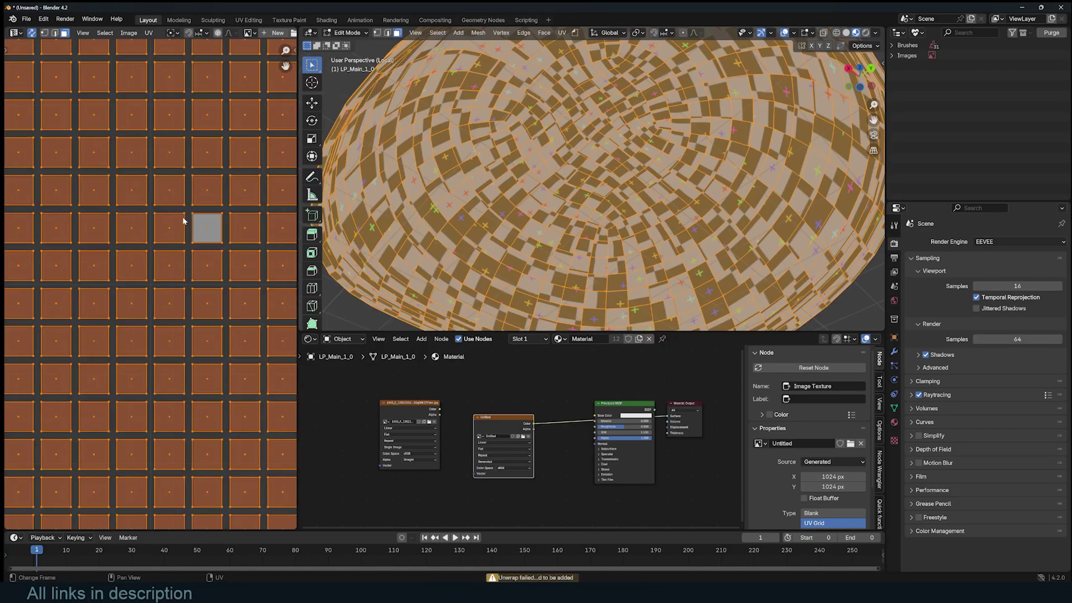
scroll(588, 189, "down", 3)
key("u")
left_click(588, 186)
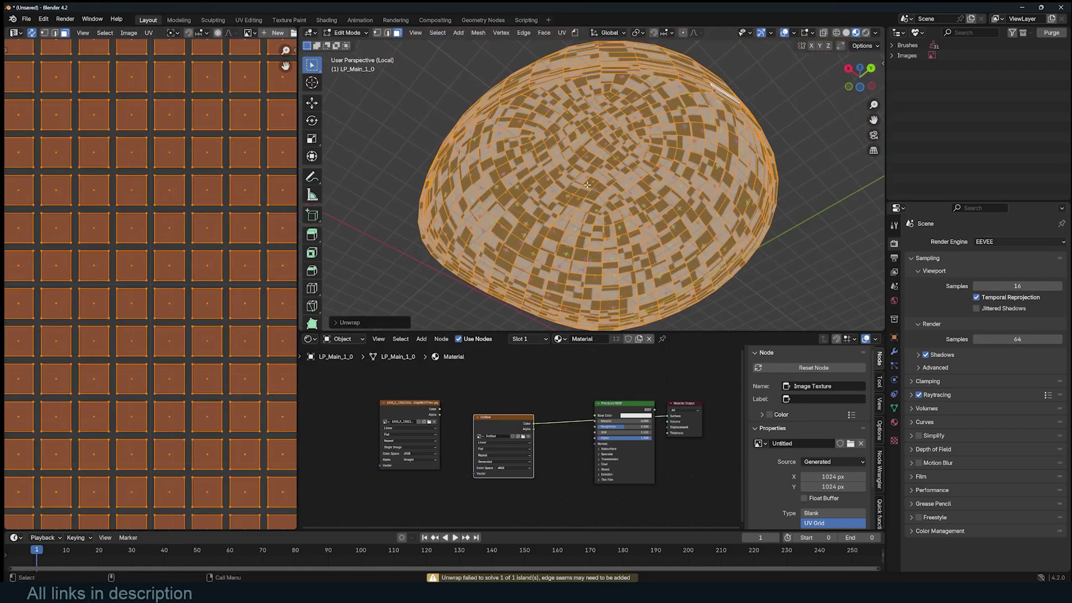
key("u")
left_click(588, 186)
Step: Select the dome's entire inner surface by growing the selection outward from a spot near the inside centre
key("Tab")
middle_click_drag(588, 212, 620, 152)
key("Tab")
key("2")
key("alt+z")
key("alt+a")
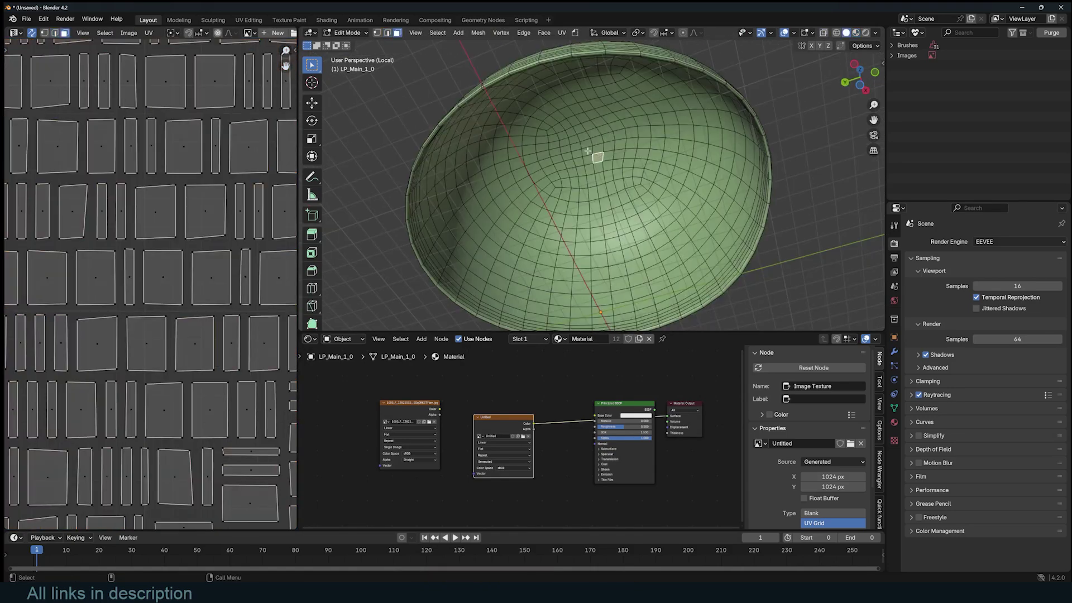
left_click(593, 140)
key("1")
key("ctrl+KP_Add")
key("ctrl+KP_Add")
key("ctrl+KP_Add")
key("ctrl+KP_Add")
key("ctrl+KP_Add")
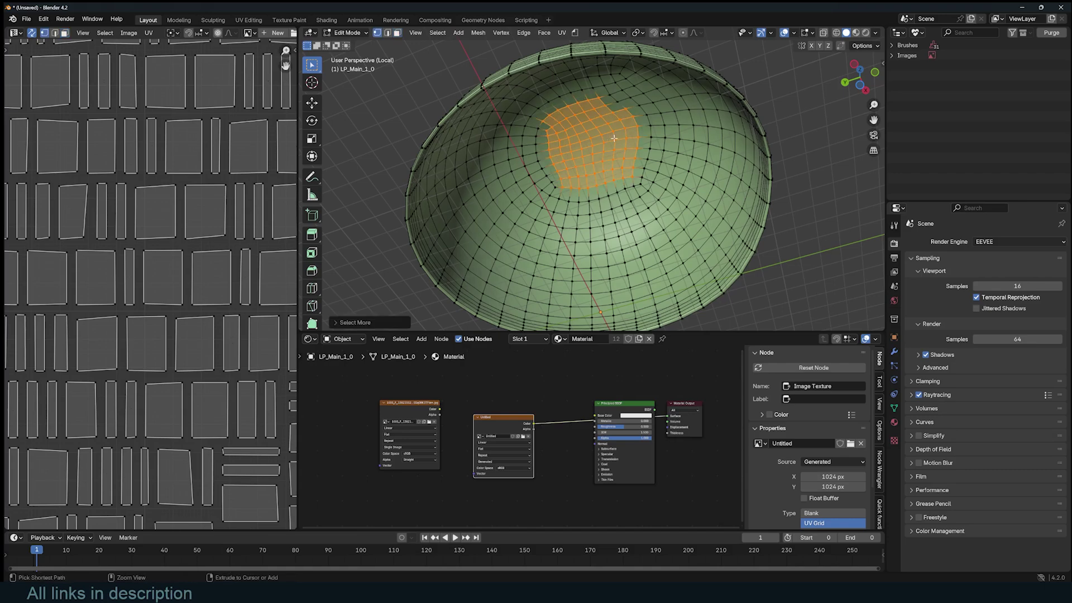
key("ctrl+KP_Add")
key("ctrl+KP_Add")
key("ctrl+KP_Add")
key("ctrl+KP_Add")
key("ctrl+KP_Add")
key("ctrl+KP_Add")
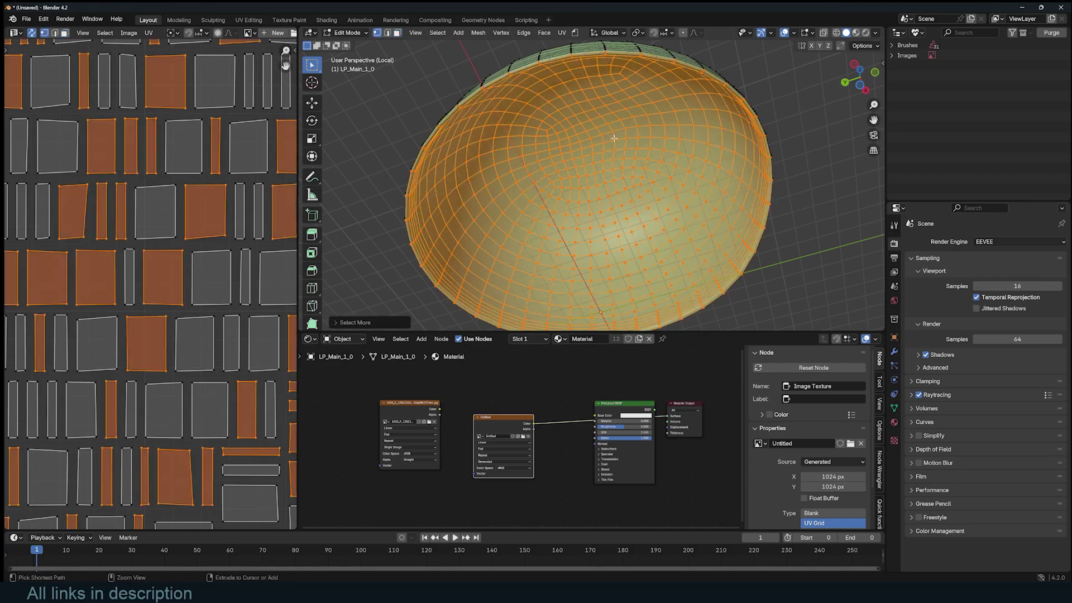
Step: Unwrap the selected inner surface of the dome
scroll(622, 112, "down", 5)
middle_click_drag(622, 112, 591, 172)
key("u")
left_click(590, 173)
scroll(283, 207, "down", 12)
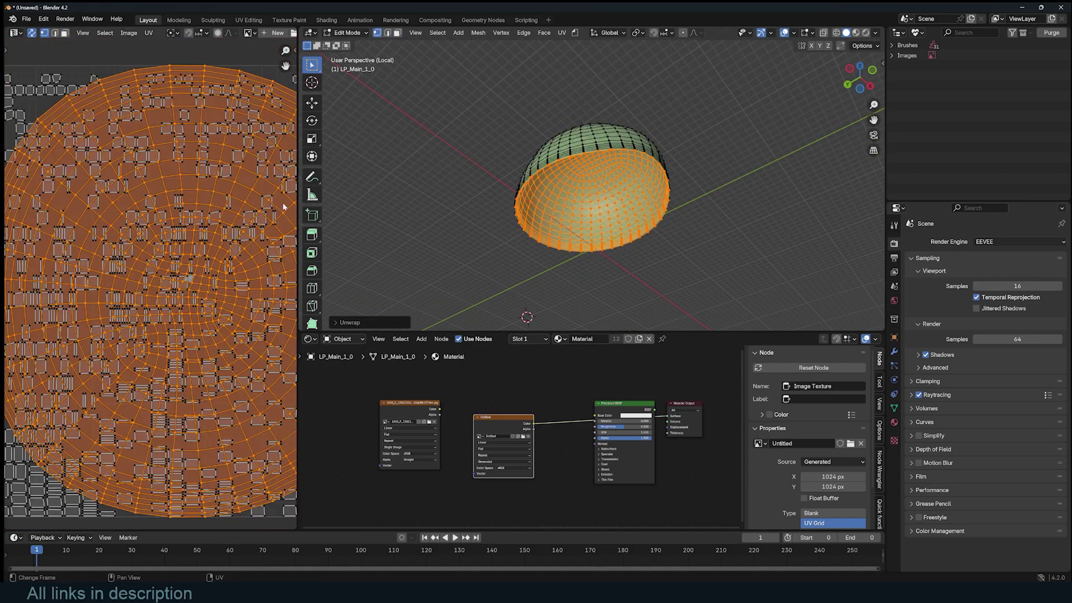
Step: Invert the selection and unwrap the dome's outer surface
scroll(578, 167, "up", 4)
key("ctrl+i")
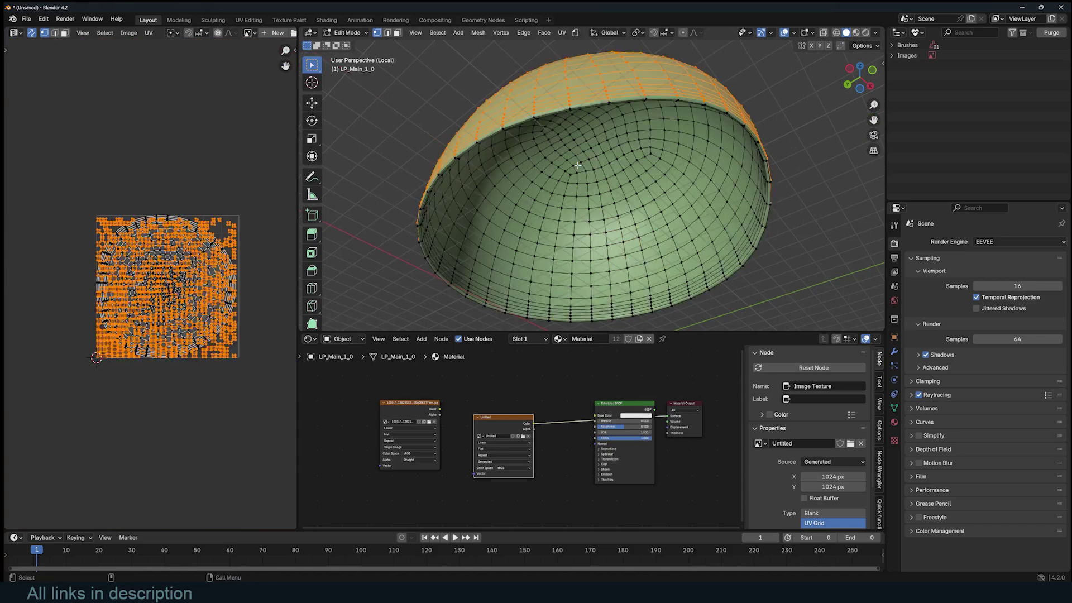
key("u")
left_click(527, 166)
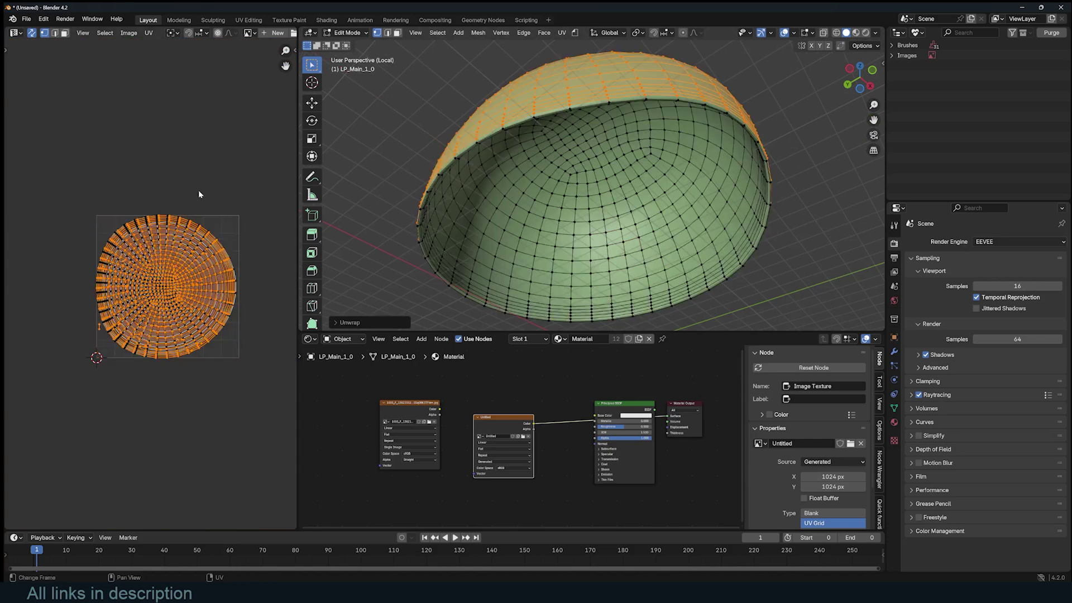
Step: Turn off UV Sync Selection, use island selection, and move one dome island clear of the overlapping one
left_click(65, 33)
left_click(142, 220)
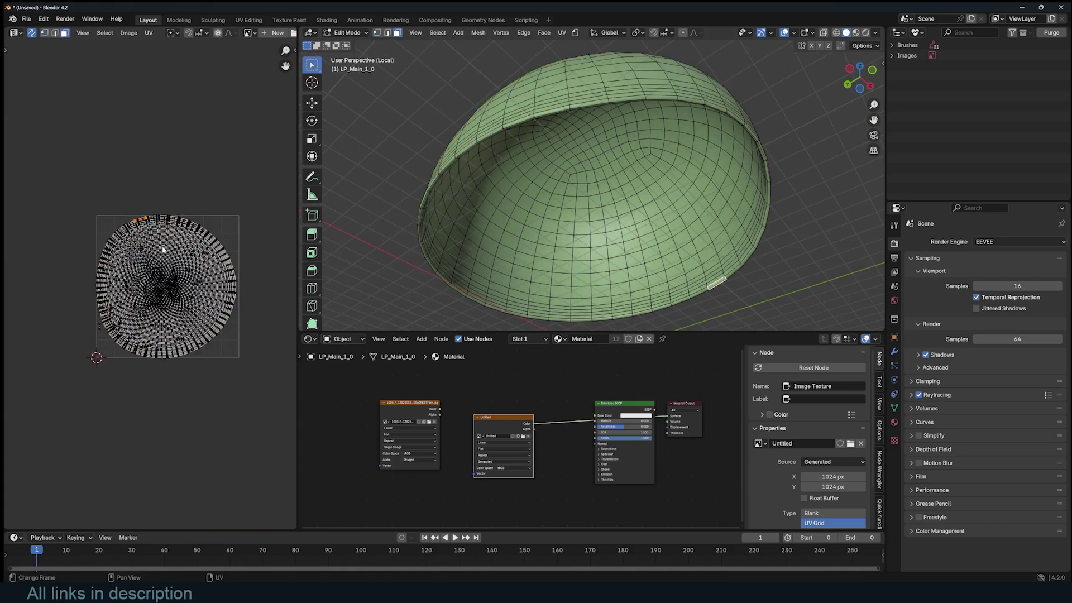
left_click(162, 243)
left_click(32, 33)
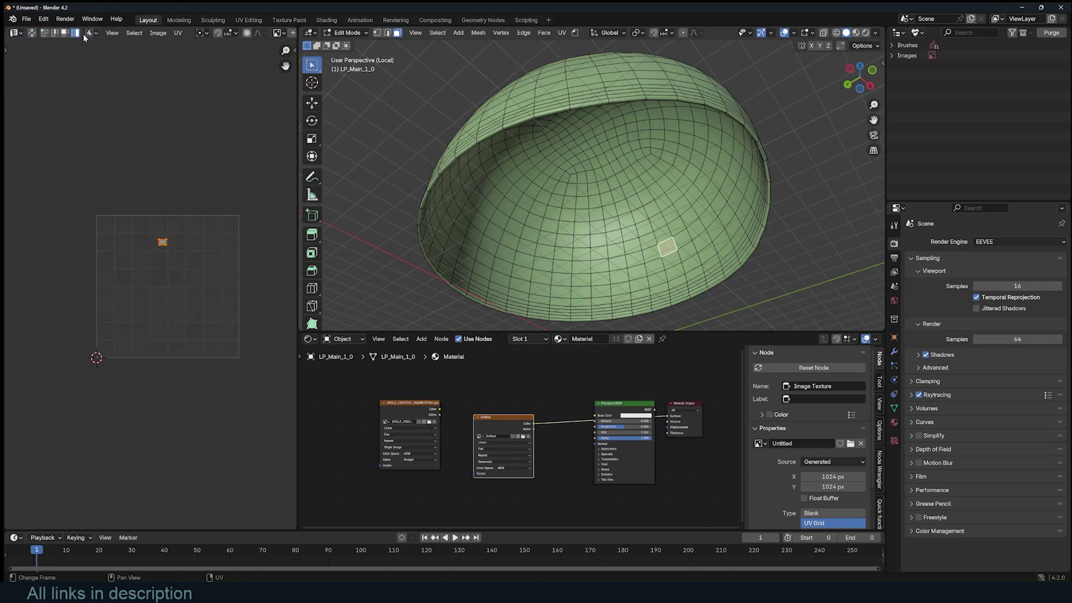
key("a")
key("g")
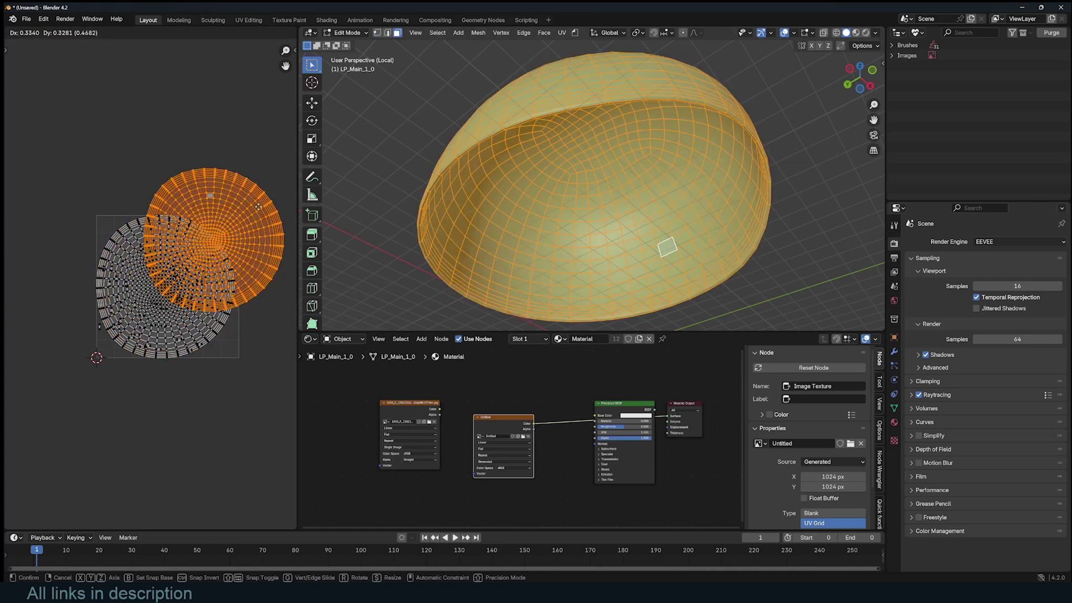
key("Escape")
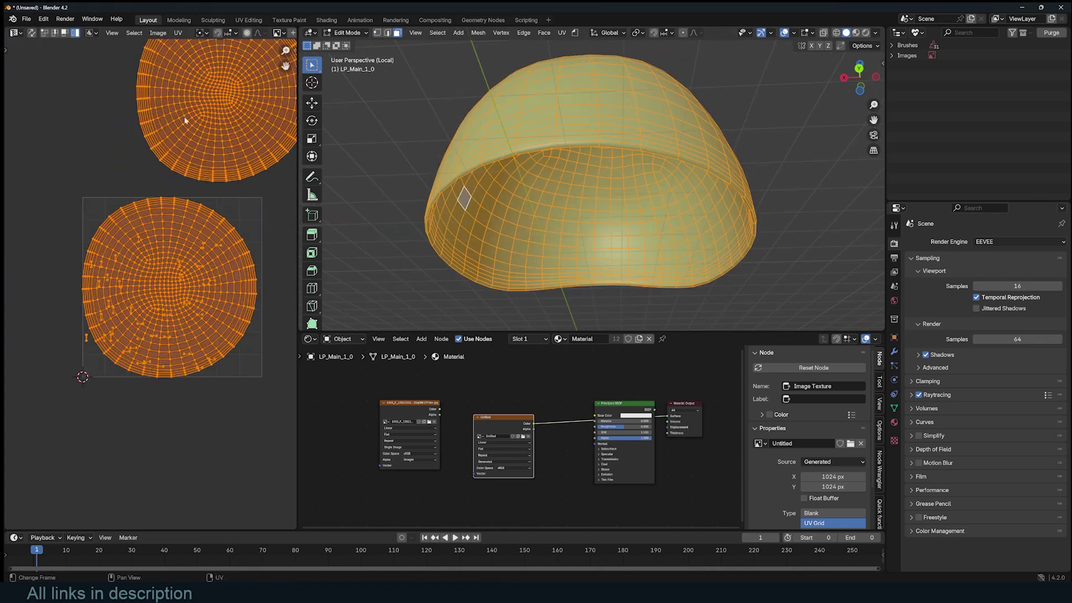
Step: Select the two large dome islands in turn to check that they are separate
left_click(186, 120)
left_click(175, 240)
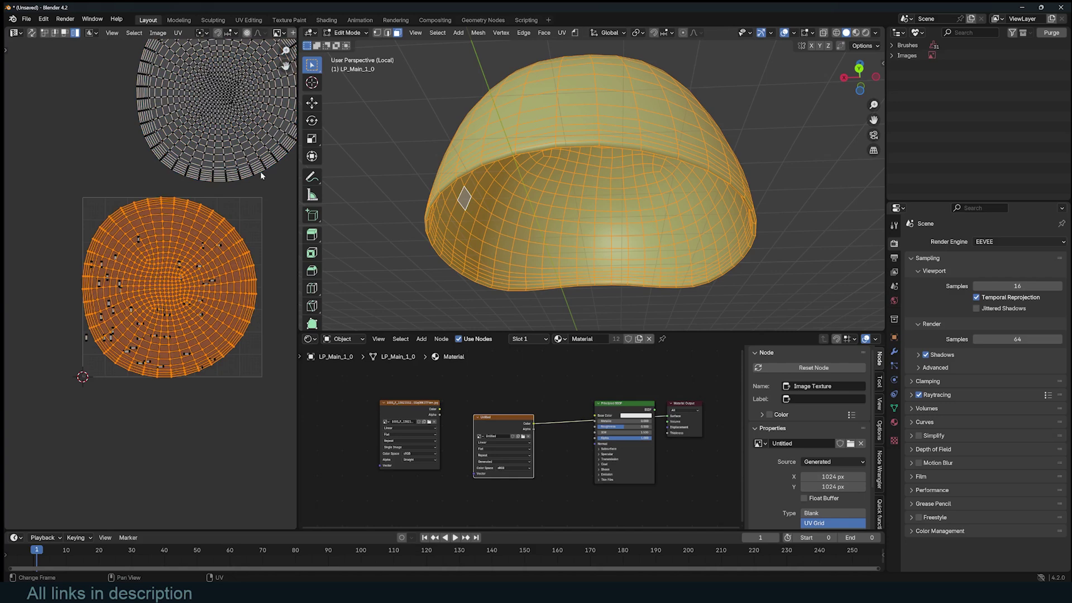
left_click(260, 172)
Step: Generate seams from all of the dome's UV islands and clear the selection to inspect the rim
left_click(178, 32)
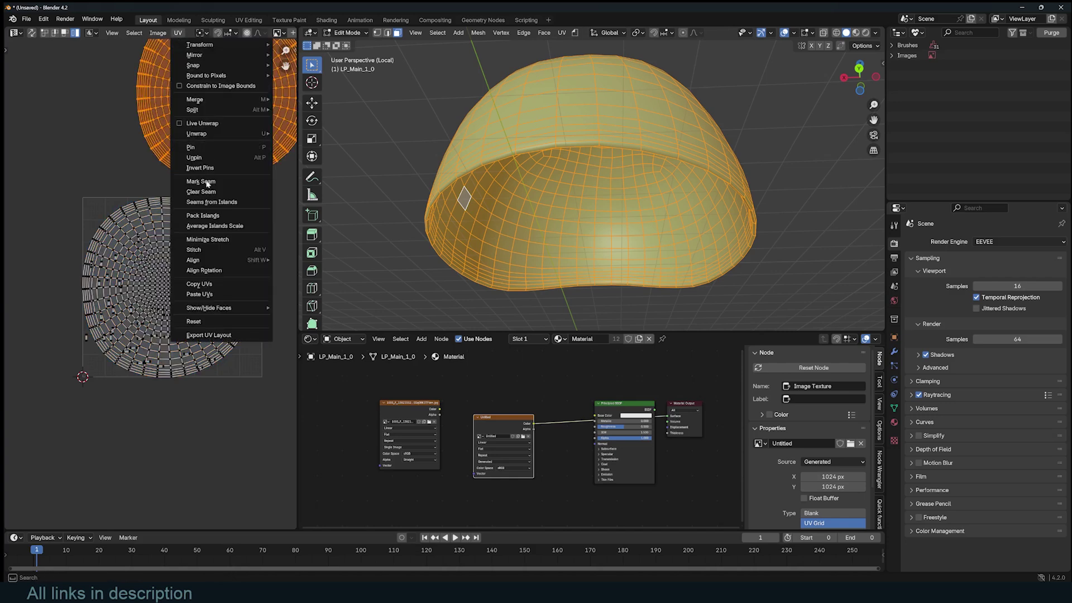
left_click(183, 201)
key("a")
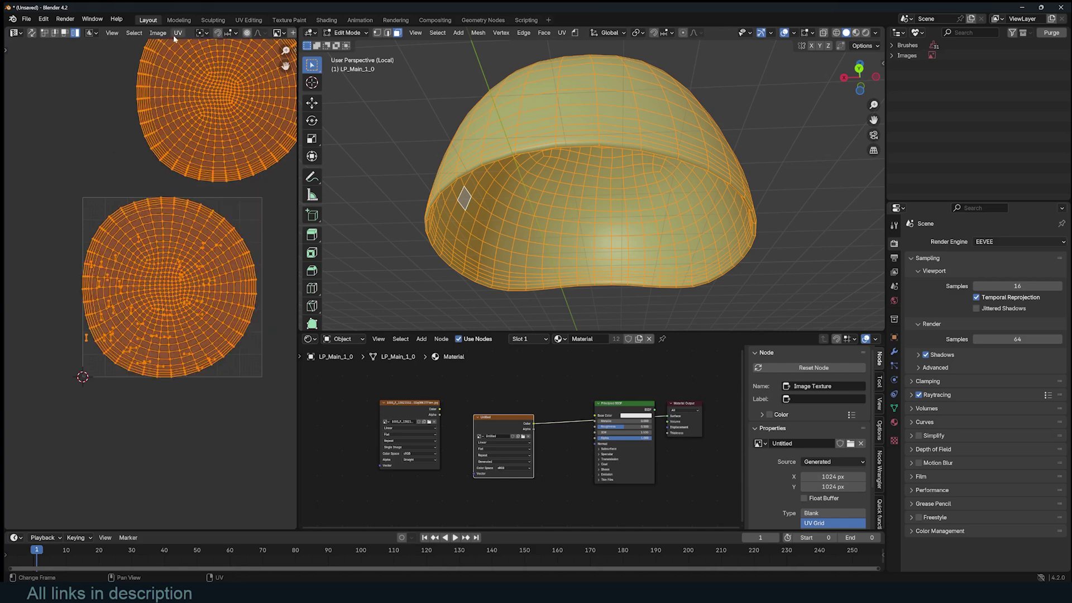
left_click(178, 33)
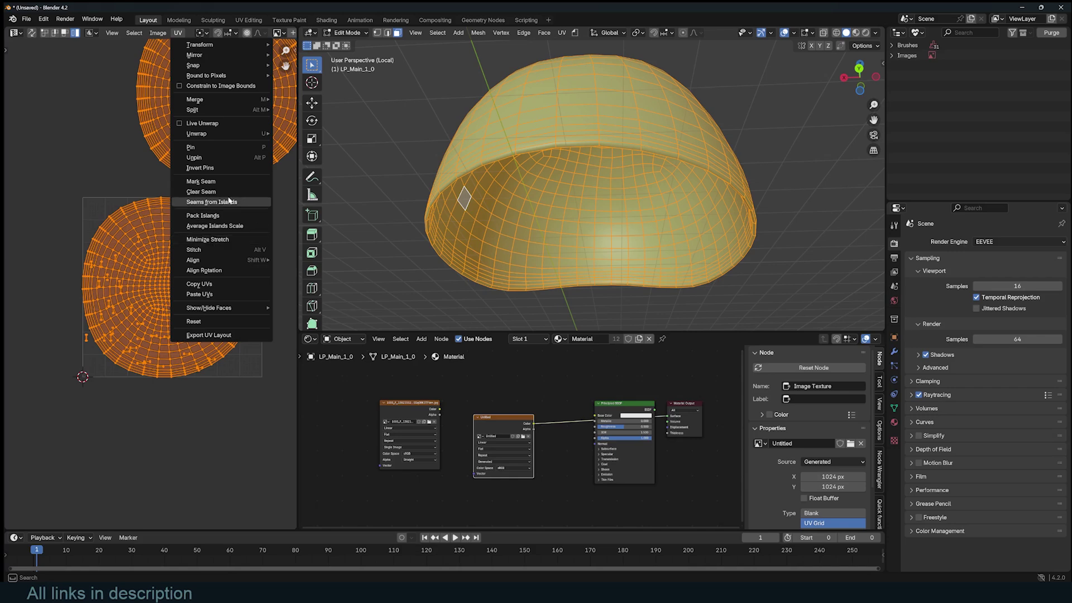
left_click(229, 201)
middle_click_drag(587, 181, 671, 154)
key("alt+a")
middle_click_drag(550, 148, 530, 190)
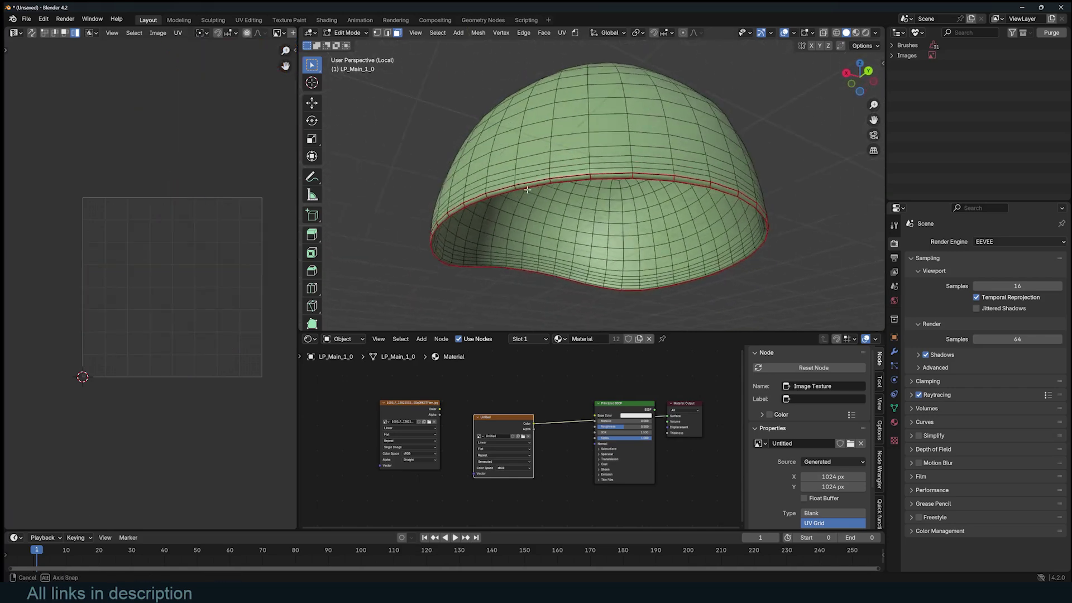
Step: Select the whole dome and unwrap it again using the seams around its rim
key("a")
scroll(529, 189, "up", 3)
scroll(530, 189, "down", 2)
key("u")
left_click(533, 189)
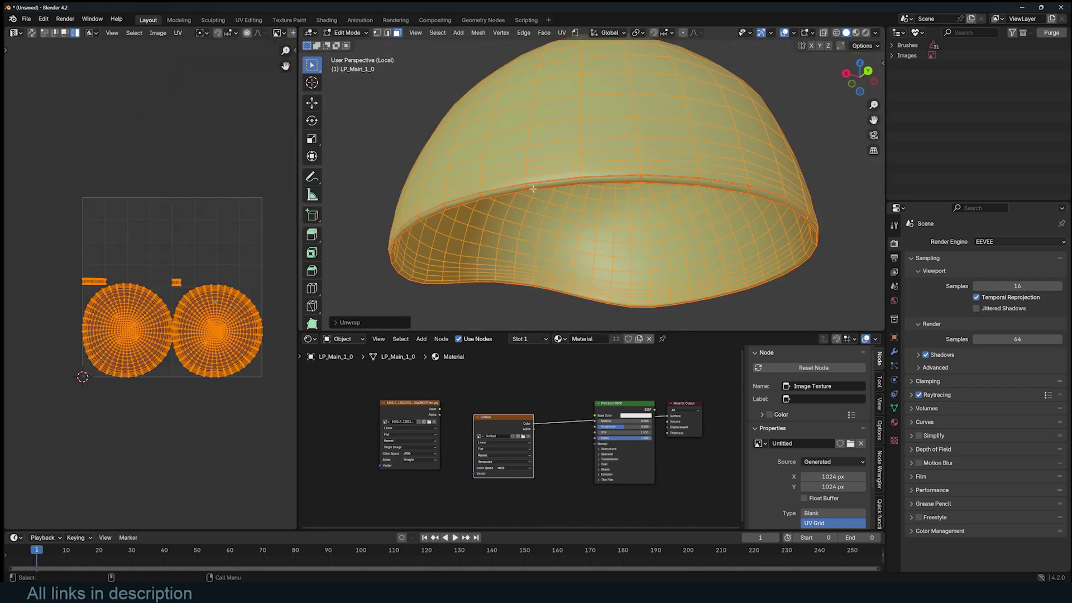
Step: Clear the seams on the dome rim's outer edge loop and on the short cross edges of the rim
scroll(182, 296, "up", 5)
scroll(182, 296, "up", 1)
scroll(550, 179, "up", 6)
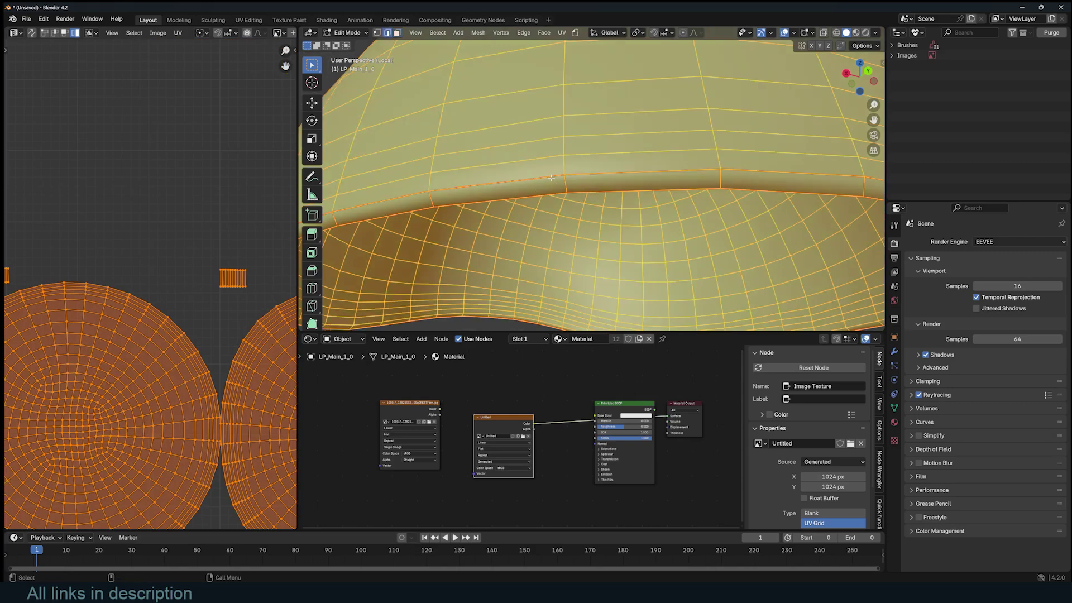
key("1")
key("alt+a")
left_click(549, 178, "alt")
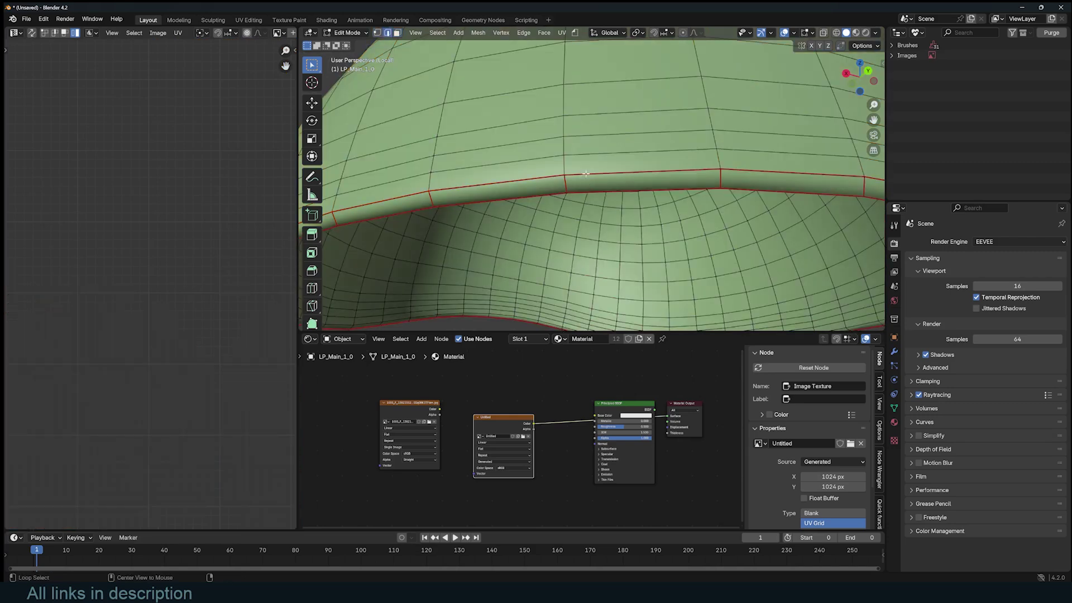
key("ctrl+e")
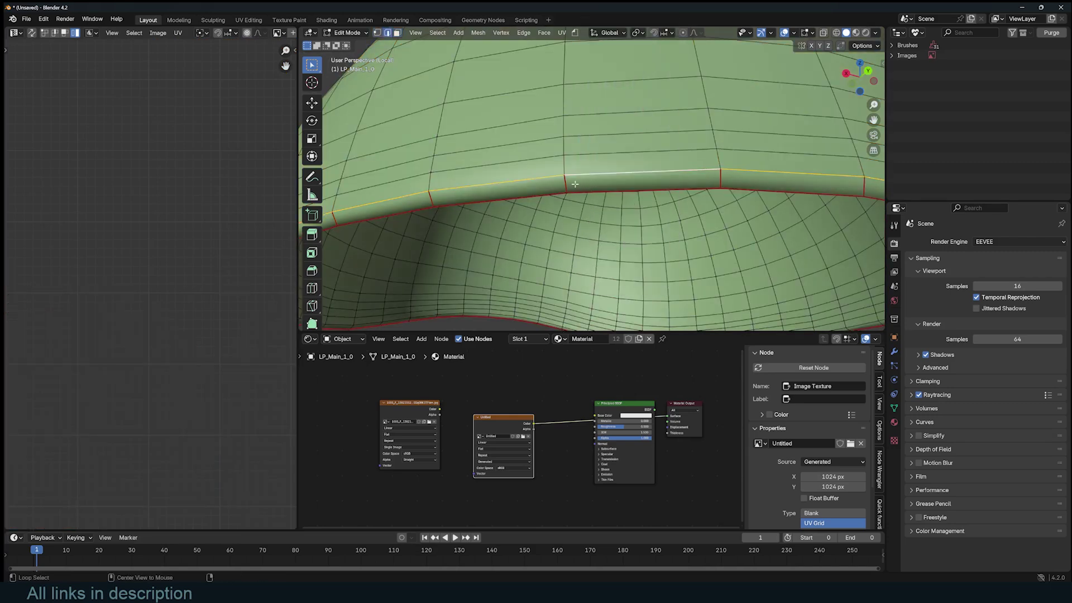
key("ctrl+e")
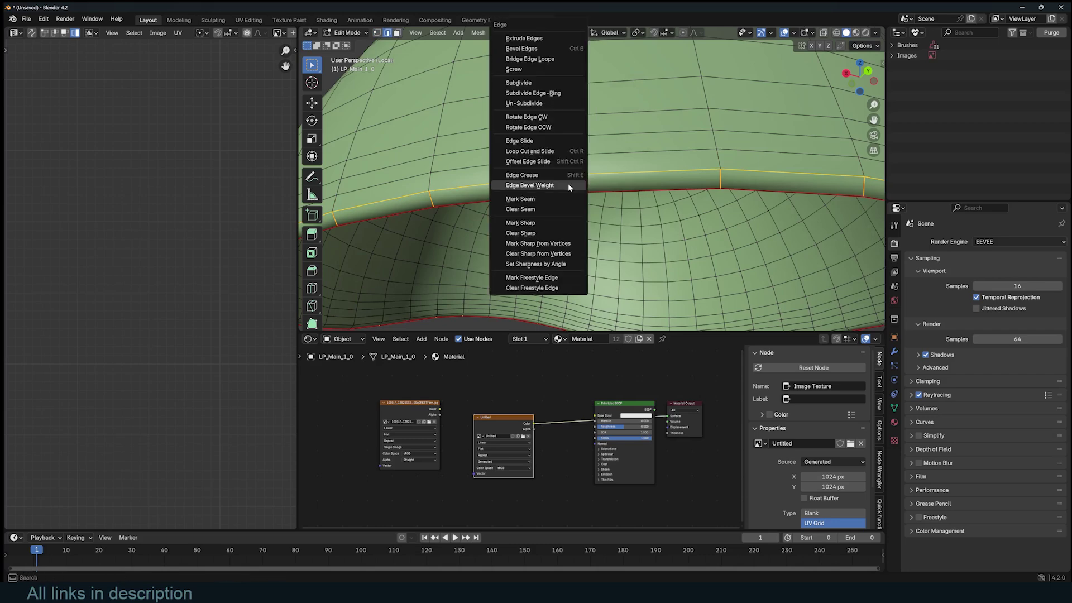
left_click(551, 212)
Step: Unwrap the whole dome again with the remaining rim seam and clear the selection
key("a")
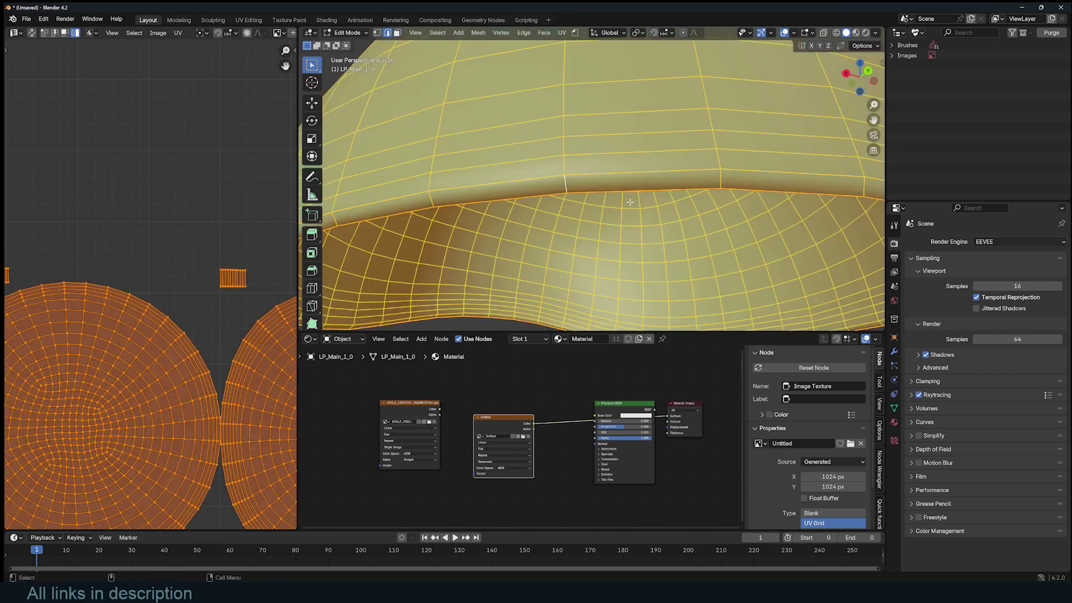
scroll(157, 316, "down", 3)
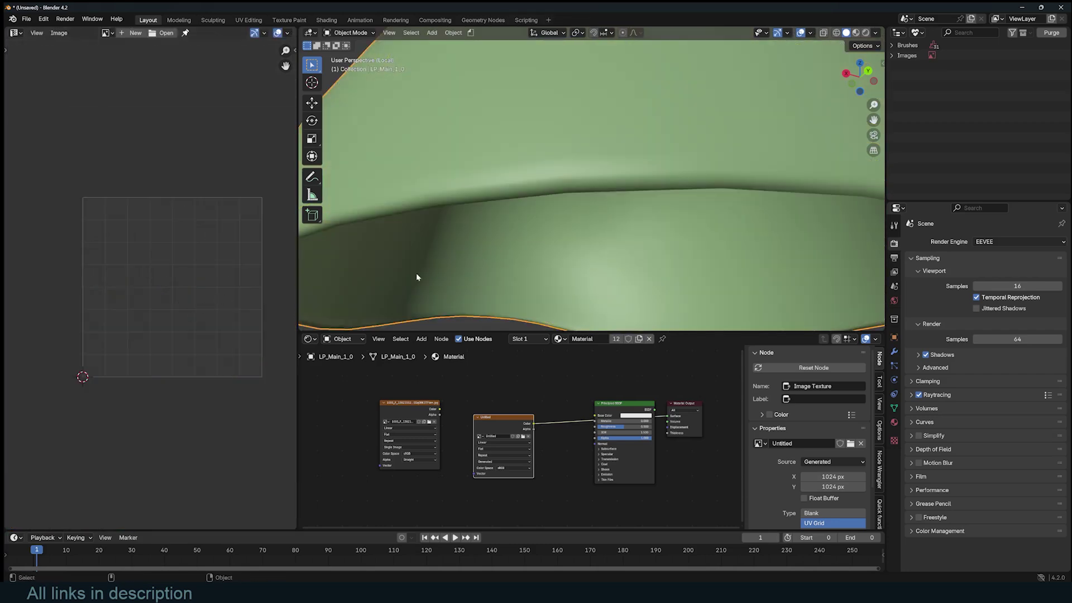
key("a")
scroll(529, 239, "down", 6)
middle_click_drag(529, 239, 592, 280)
key("alt+a")
middle_click_drag(592, 279, 598, 287)
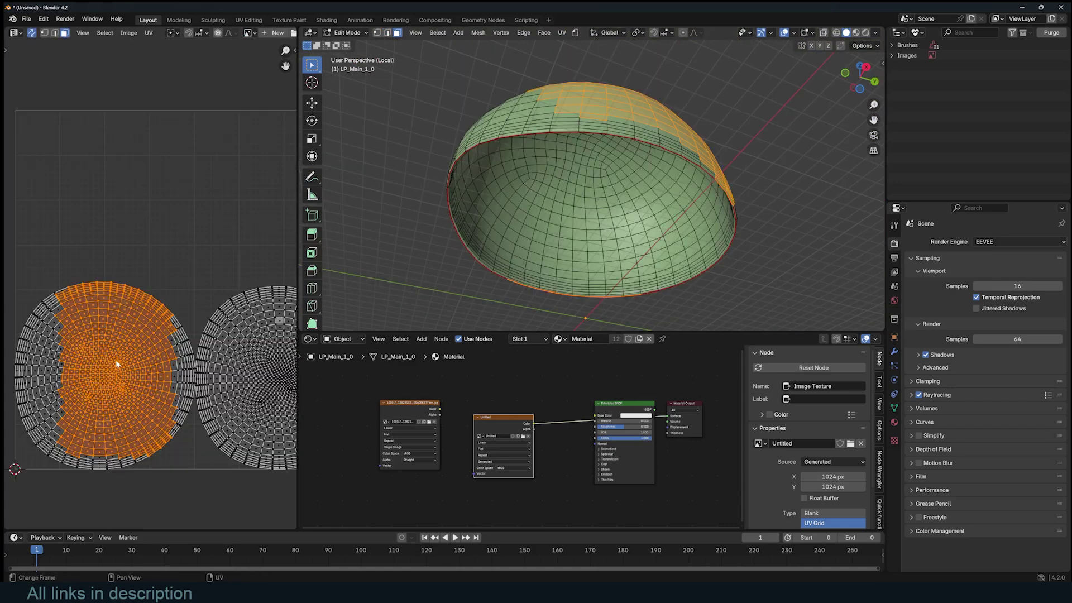
Step: Select the dome's outer and inner shells in turn to check which UV island each one uses
left_click(117, 361)
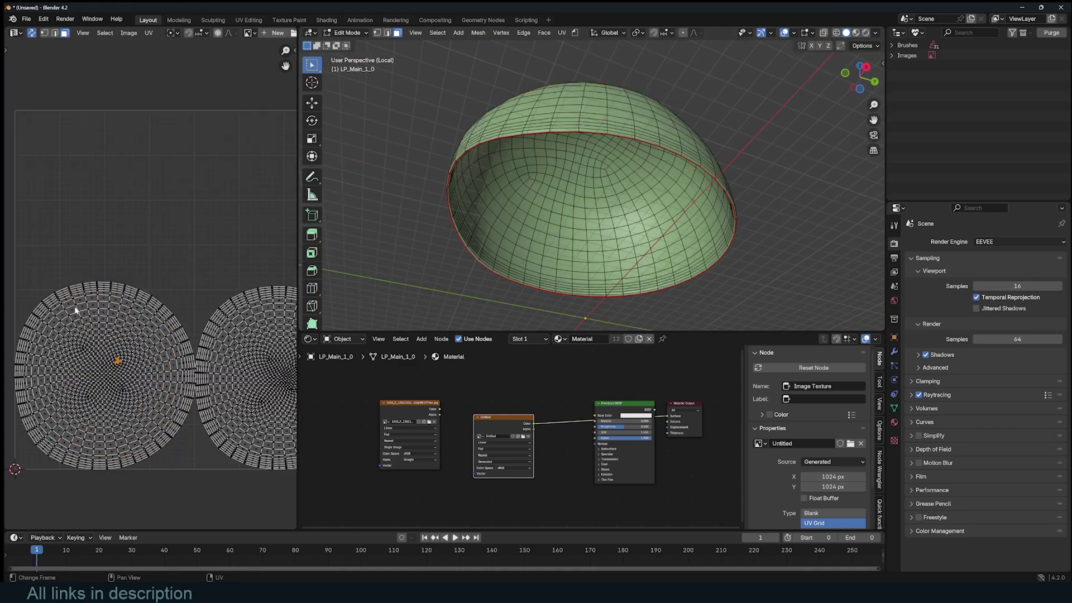
key("l")
middle_click_drag(587, 168, 541, 125)
left_click(541, 122)
key("ctrl+l")
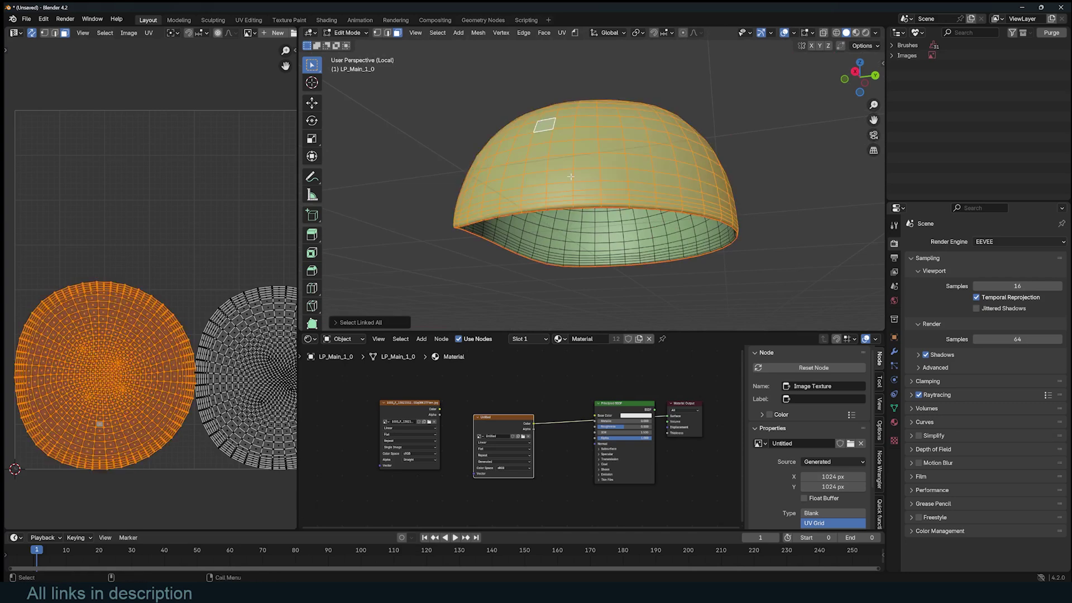
left_click(589, 237)
key("ctrl+l")
Step: Leave Edit Mode and show the dome in Material Preview to inspect the checker pattern for distortion
middle_click_drag(592, 233, 671, 203)
key("Tab")
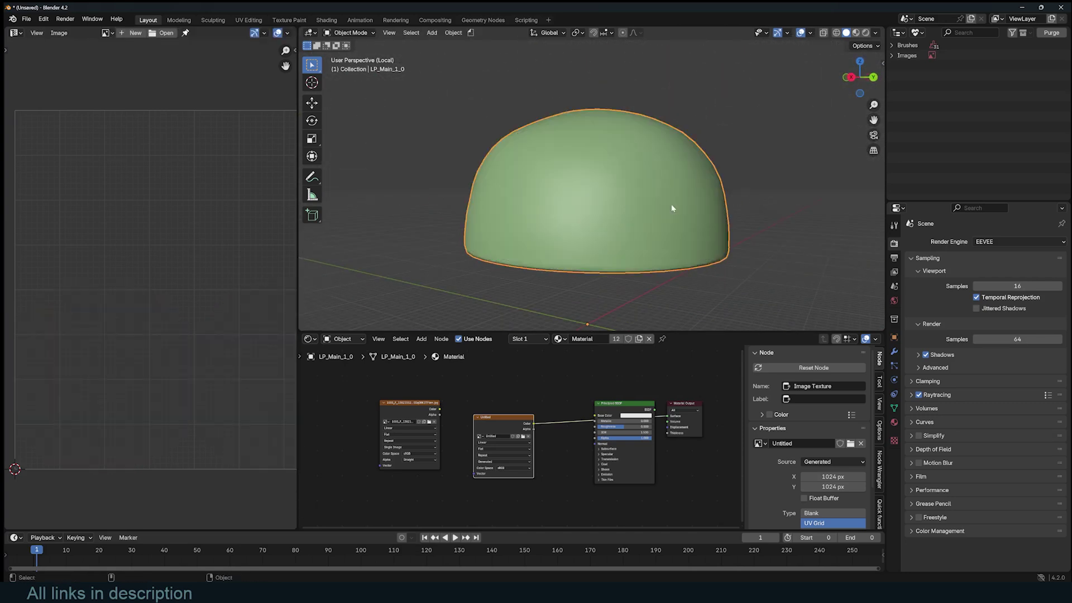
left_click(857, 33)
mouse_move(746, 158)
middle_mouse_down()
mouse_move(465, 160)
mouse_move(640, 169)
middle_mouse_up()
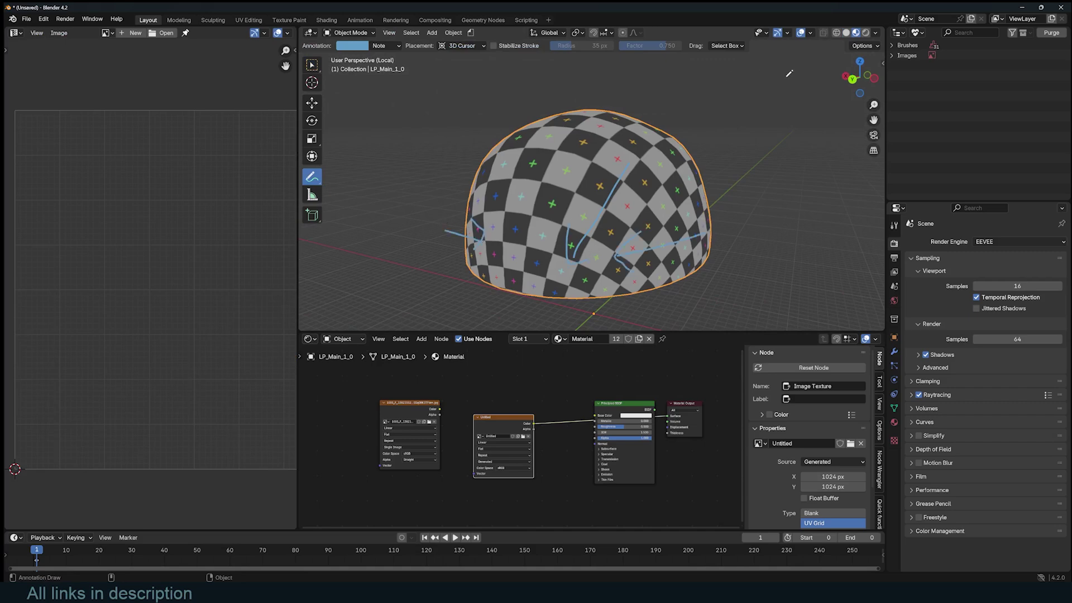
Step: Mark vertical seams partway up the dome at four places around both its outer and inner shells
key("Tab")
scroll(564, 162, "up", 2)
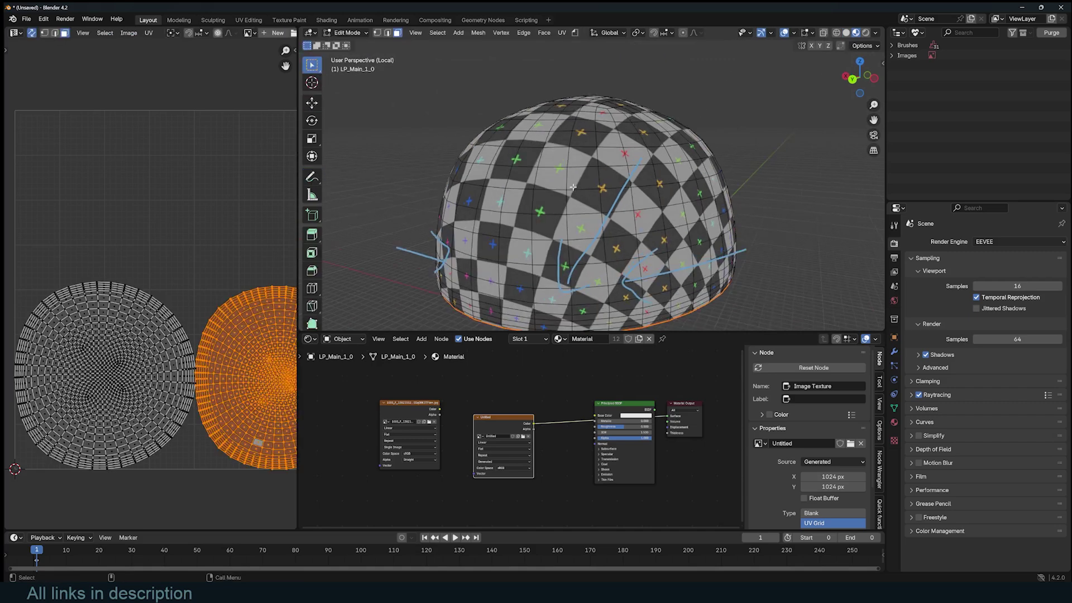
middle_click_drag(614, 179, 602, 197)
key("alt+a")
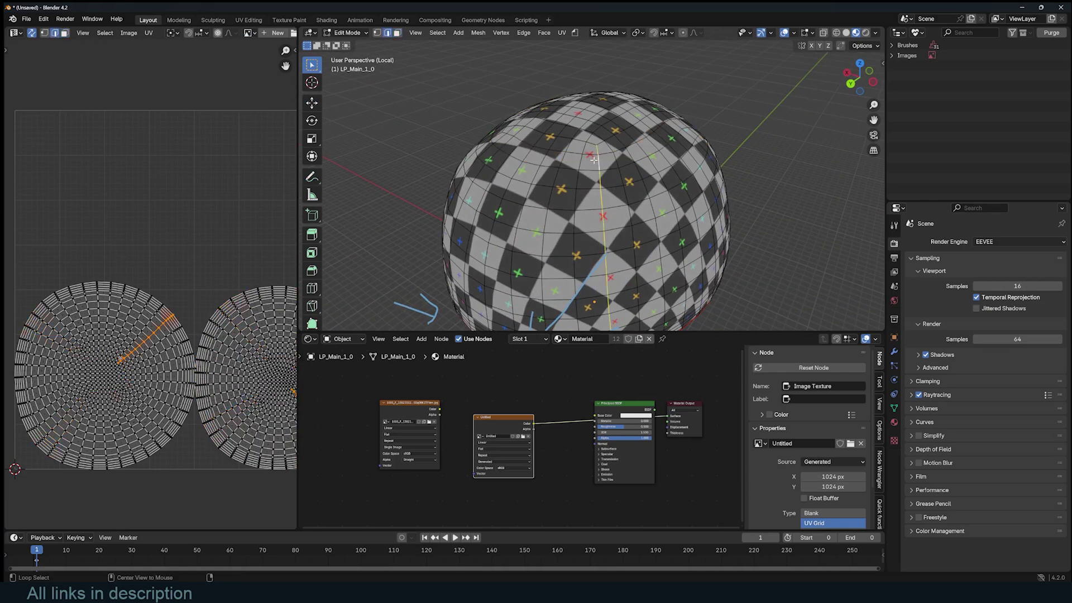
scroll(595, 186, "down", 1)
middle_click_drag(595, 186, 606, 181)
middle_click_drag(606, 182, 610, 181)
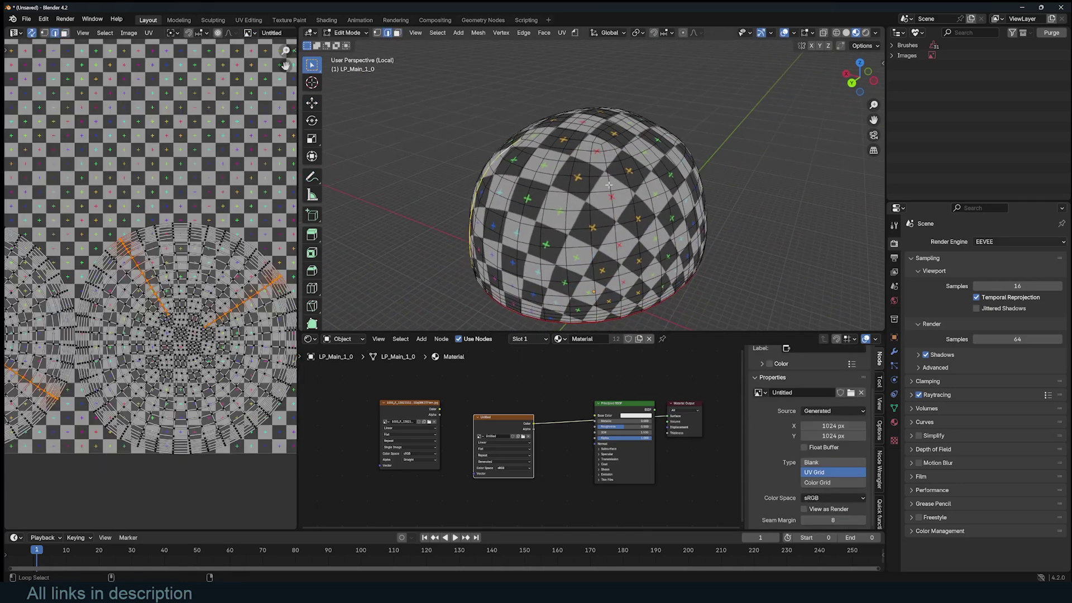
middle_click_drag(693, 190, 637, 137)
left_click(530, 194, "alt+shift")
key("ctrl+e")
left_click(688, 202)
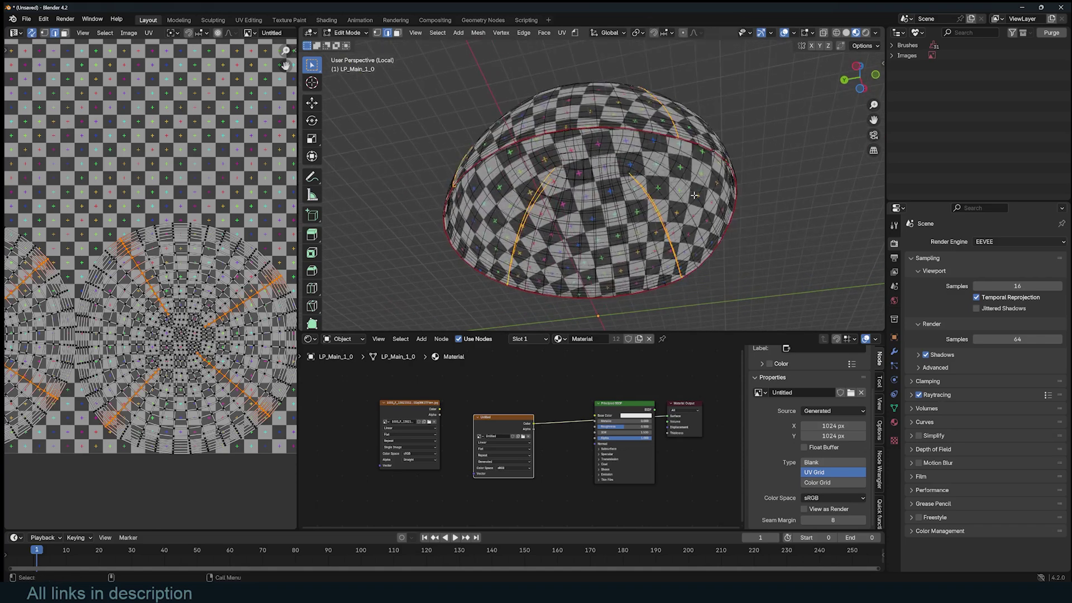
Step: Unwrap the whole dome using the vertical seams and inspect the checker pattern along them in Object Mode
scroll(212, 318, "down", 3)
middle_click_drag(212, 318, 282, 311)
key("a")
left_click(197, 288)
key("Tab")
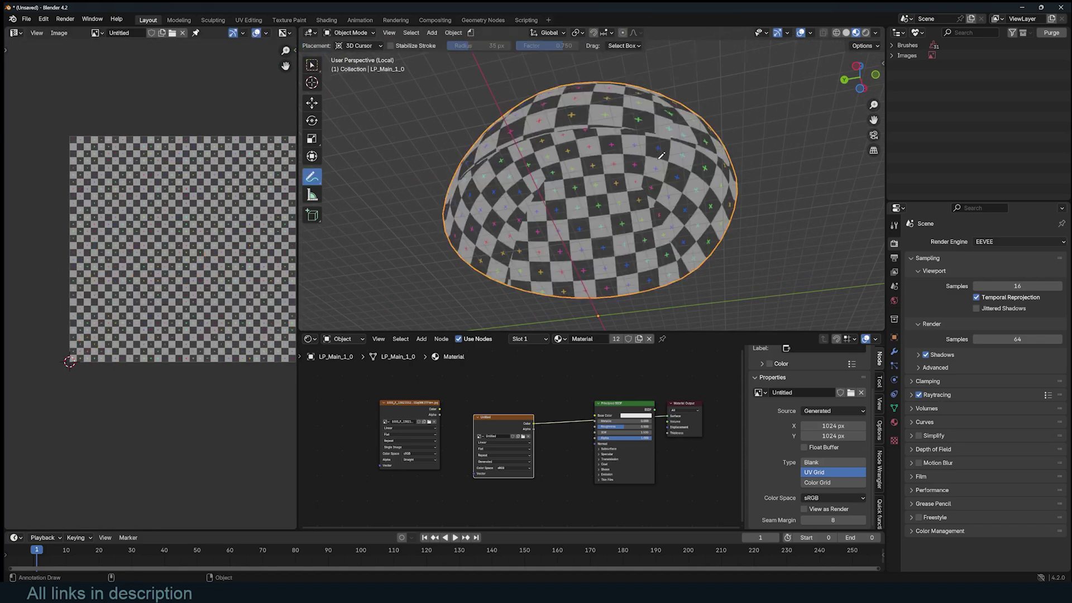
middle_click_drag(537, 185, 533, 189)
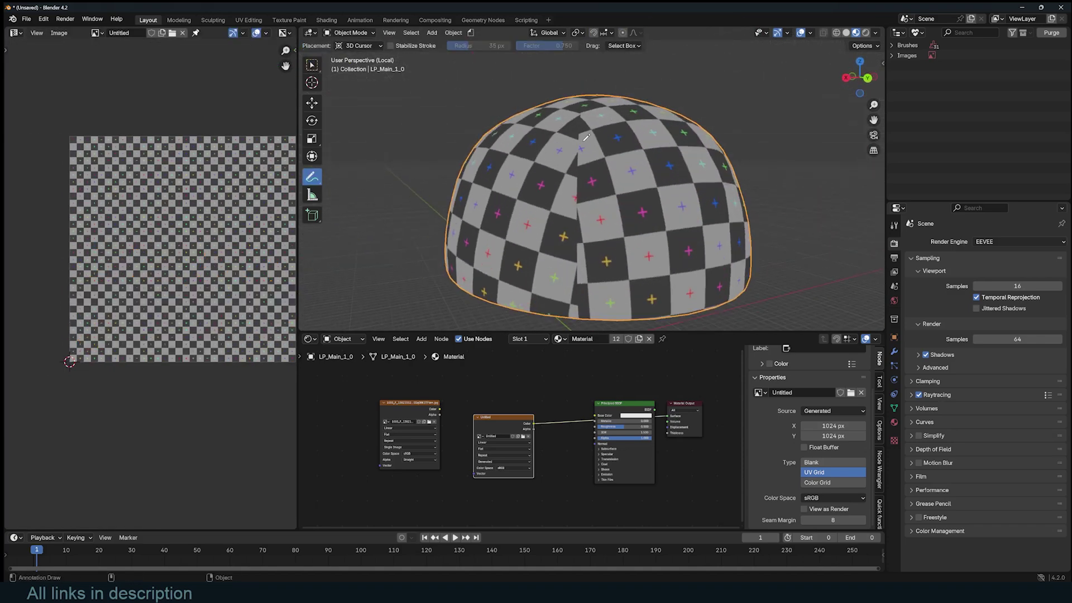
middle_click_drag(586, 136, 652, 150)
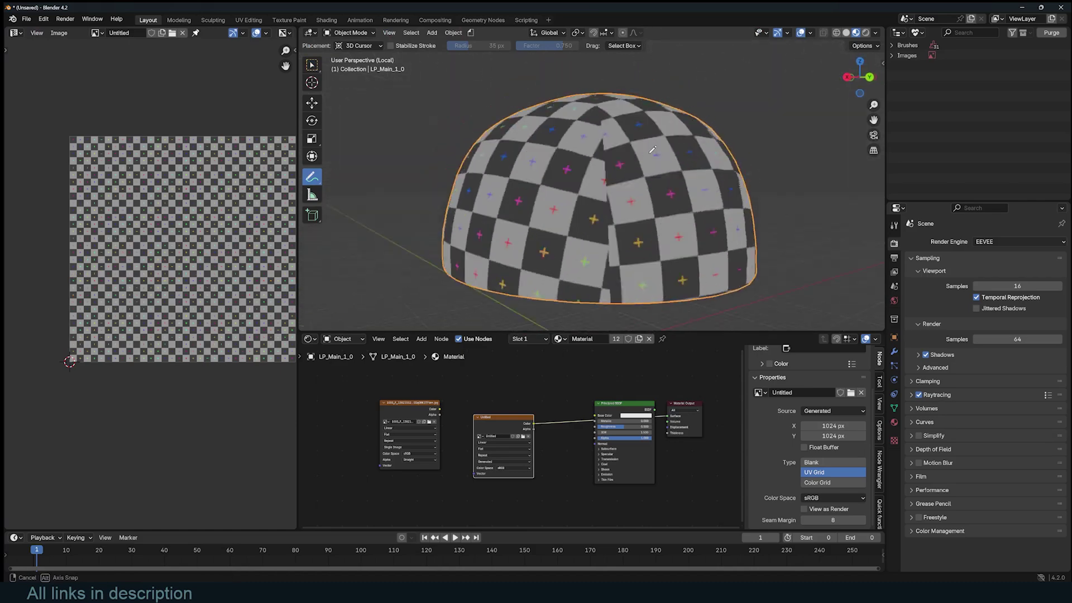
Step: Add seams around the dome's crown and down its side band, and unwrap the whole dome into curved strips and caps
key("Tab")
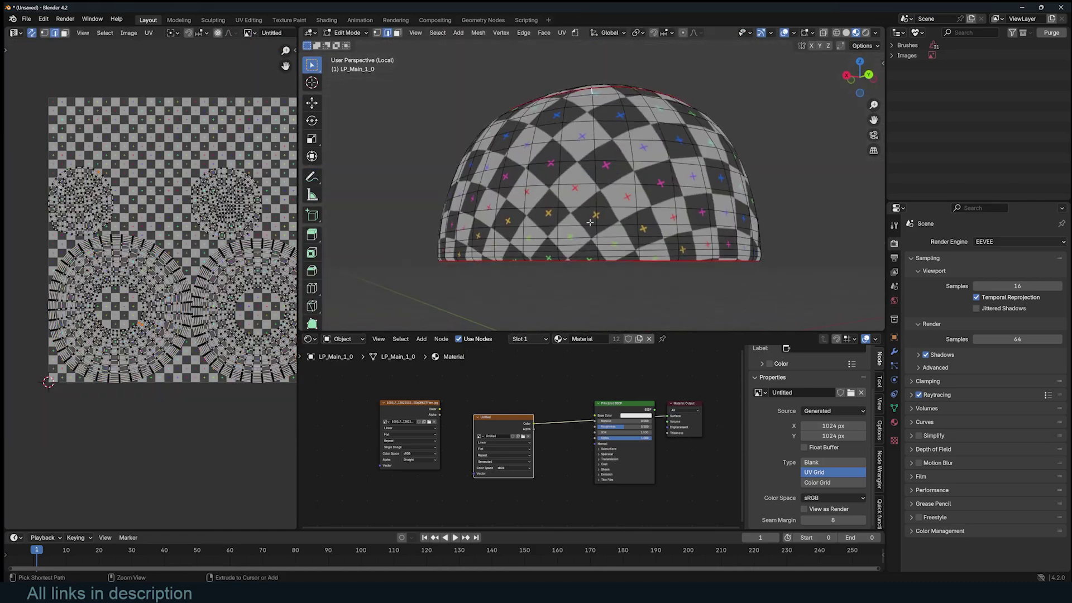
left_click(166, 333, "alt")
middle_click_drag(603, 134, 642, 179)
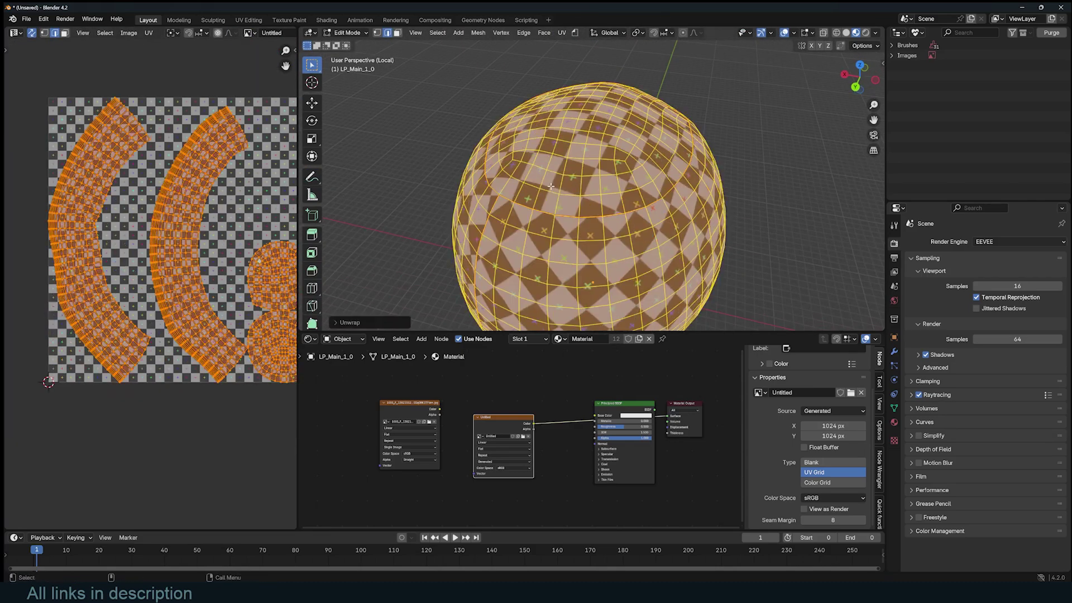
Step: Return to Object Mode and leave local view to check the dome's checker pattern within the whole helmet
key("Tab")
middle_click_drag(659, 111, 705, 84)
key("KP_Divide")
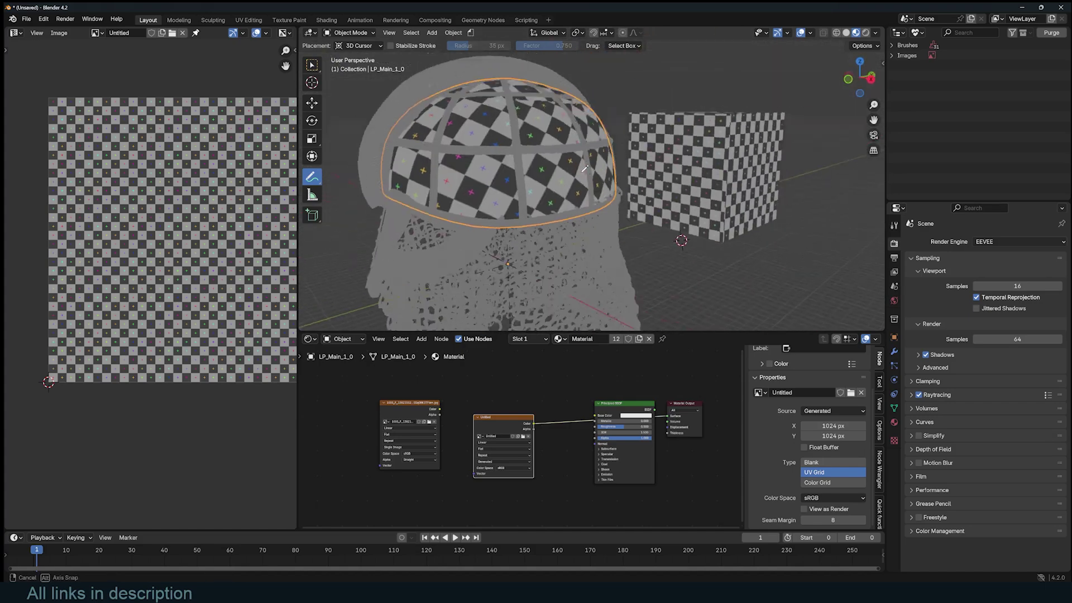
middle_click_drag(569, 189, 369, 121)
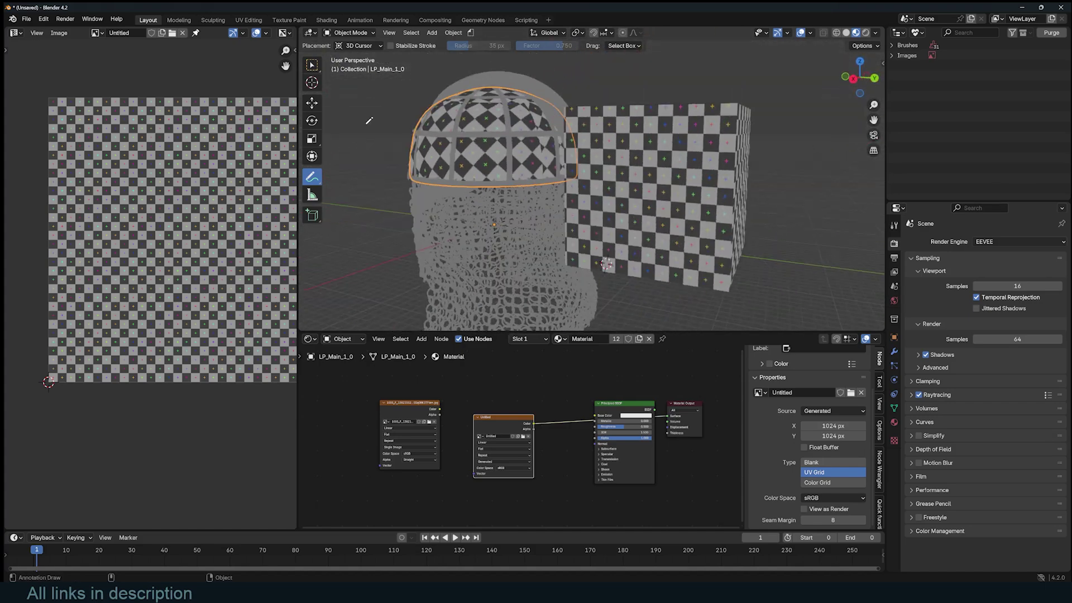
Step: Isolate the helmet's curved crest LP_Pioro_1_0 in local view with solid shading and enter Edit Mode with nothing selected
left_click(504, 82)
key("KP_Divide")
key("z")
key("Tab")
mouse_move(634, 146)
middle_mouse_down()
mouse_move(692, 132)
mouse_move(574, 99)
mouse_move(695, 164)
mouse_move(606, 146)
mouse_move(574, 159)
middle_mouse_up()
key("KP_Divide")
key("Tab")
scroll(606, 146, "up", 3)
key("KP_Divide")
key("Tab")
key("alt+a")
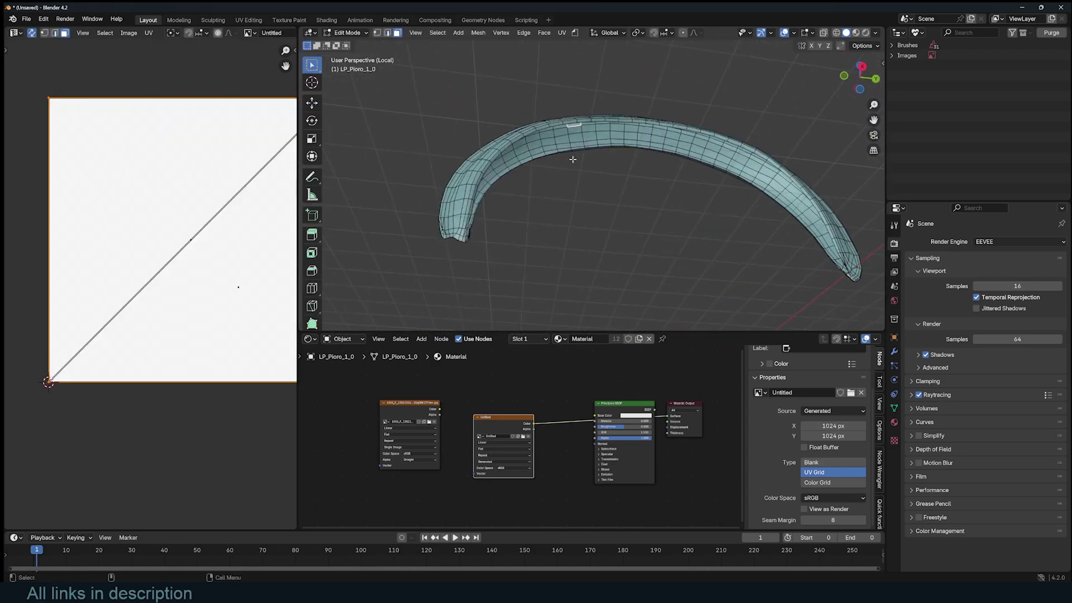
Step: Select the whole crest mesh and unwrap it
key("a")
key("u")
left_click(592, 159)
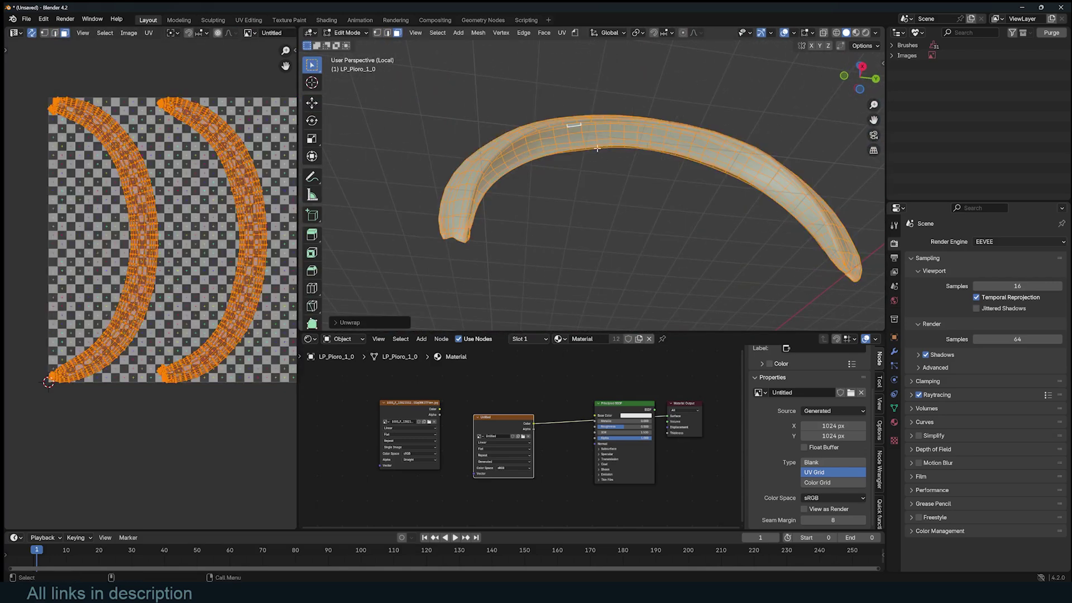
Step: Merge the crest's duplicate vertices and show the crest in Material Preview in Object Mode
key("Tab")
middle_click_drag(598, 148, 617, 240)
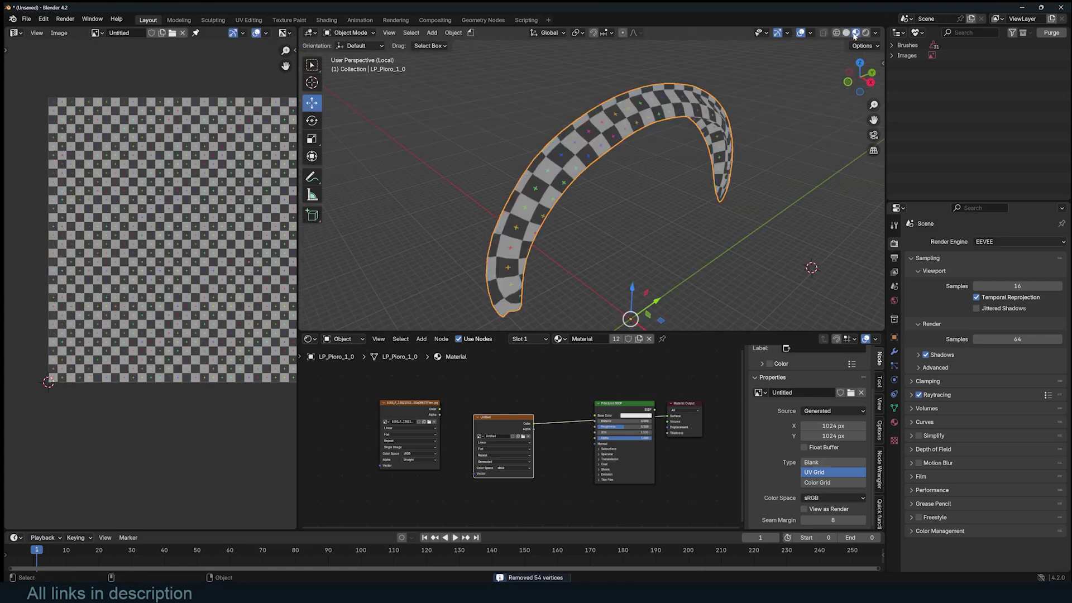
middle_click_drag(846, 61, 591, 144)
Step: Mark a seam along the central edges at the tip of the crest's UV island and unwrap the crest again
key("Tab")
scroll(576, 142, "up", 5)
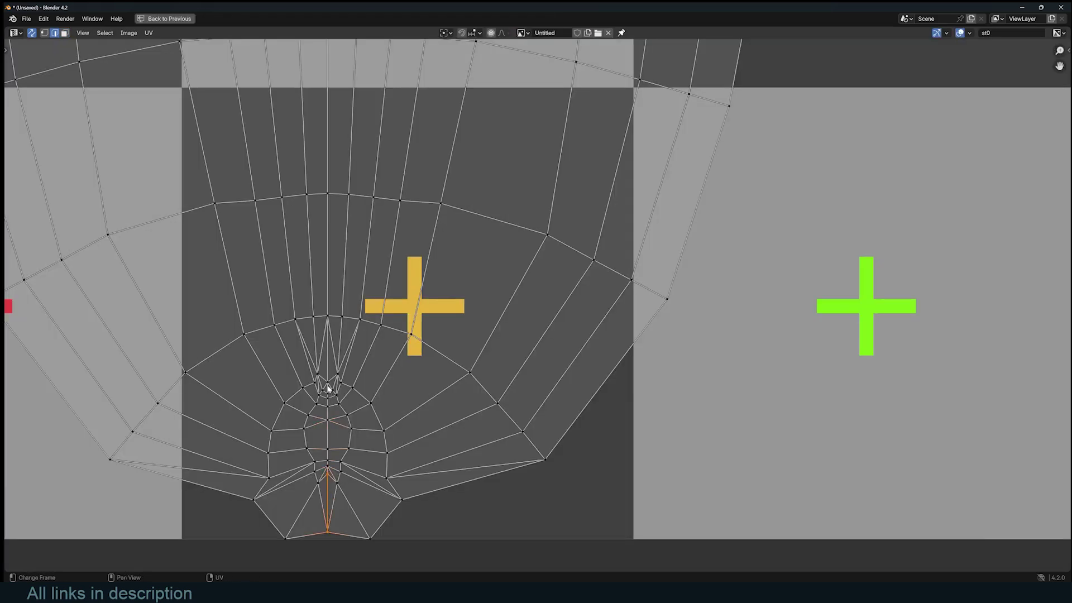
left_click(327, 352, "ctrl")
key("ctrl+e")
left_click(502, 389)
key("a")
key("u")
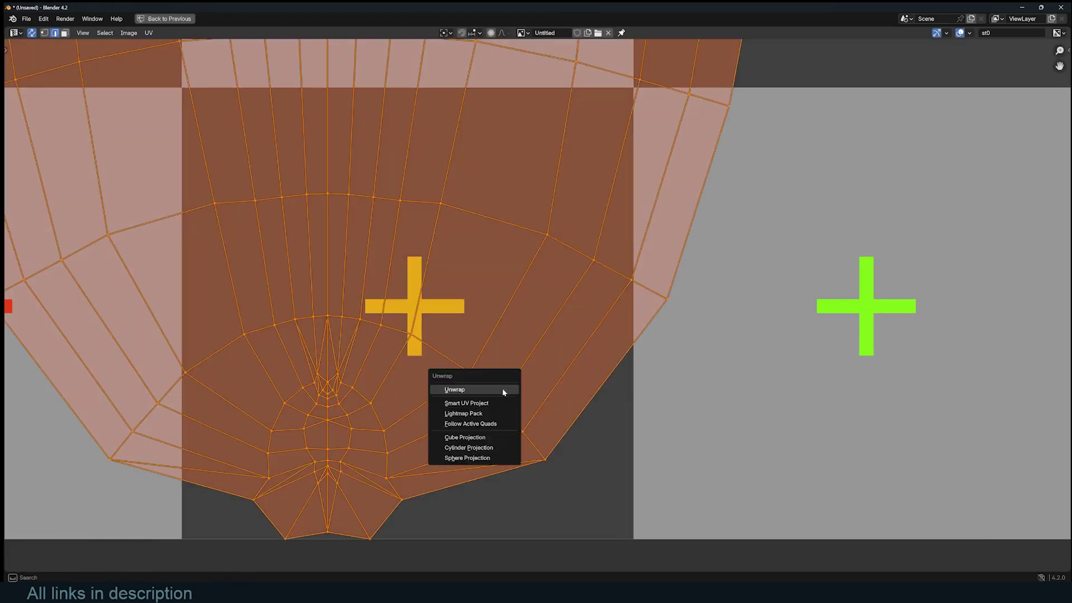
left_click(502, 389)
Step: Mark a further short seam up the middle of the island's tip and unwrap the whole crest once more
left_click(313, 515)
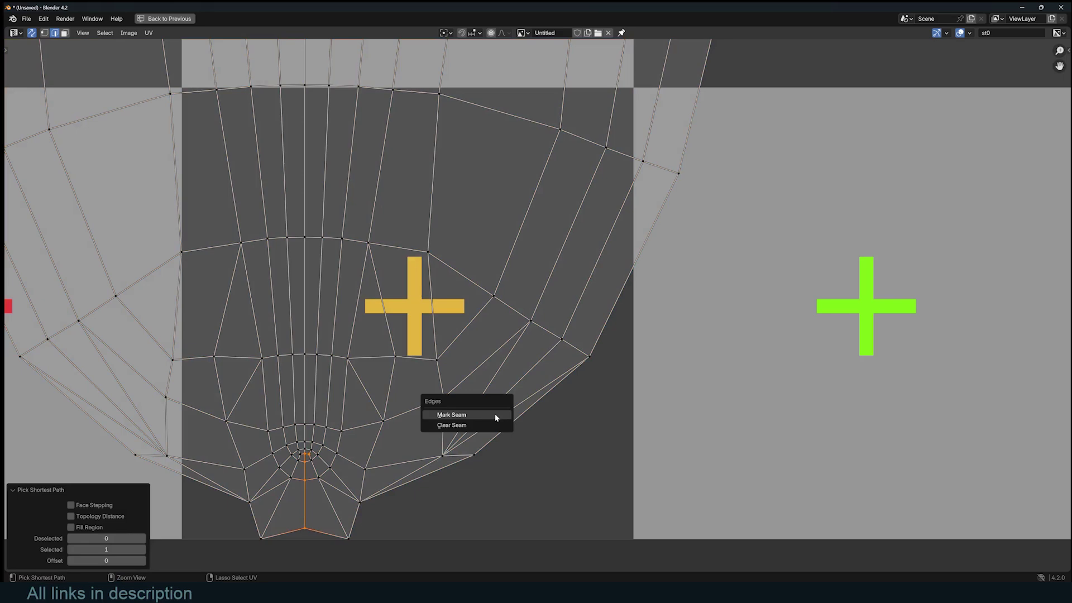
left_click(496, 416)
key("a")
left_click(496, 417)
scroll(477, 334, "down", 3)
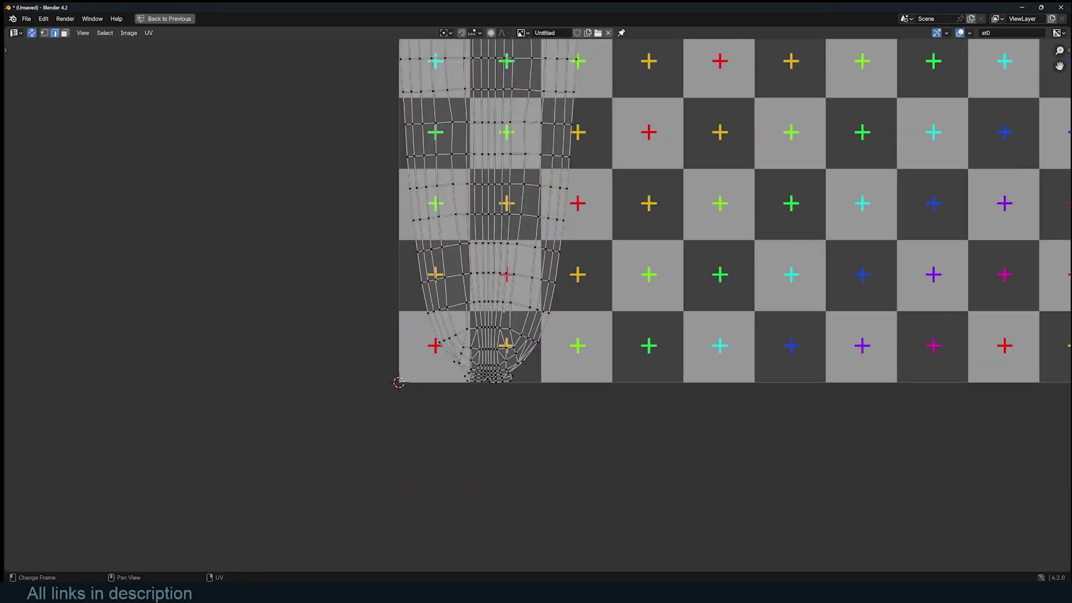
Step: Restore the full editor layout, leave local view and look over the other helmet parts
key("ctrl+space")
middle_click_drag(477, 245, 802, 192)
key("slash")
left_click(785, 149)
middle_click_drag(786, 149, 684, 215)
key("Tab")
left_click(707, 204)
key("Tab")
Step: Select another helmet part, unwrap it and return to Object Mode to check its texture
scroll(780, 194, "up", 6)
left_click(780, 194)
key("Tab")
key("u")
left_click(781, 198)
key("Tab")
scroll(782, 199, "down", 6)
scroll(545, 137, "up", 6)
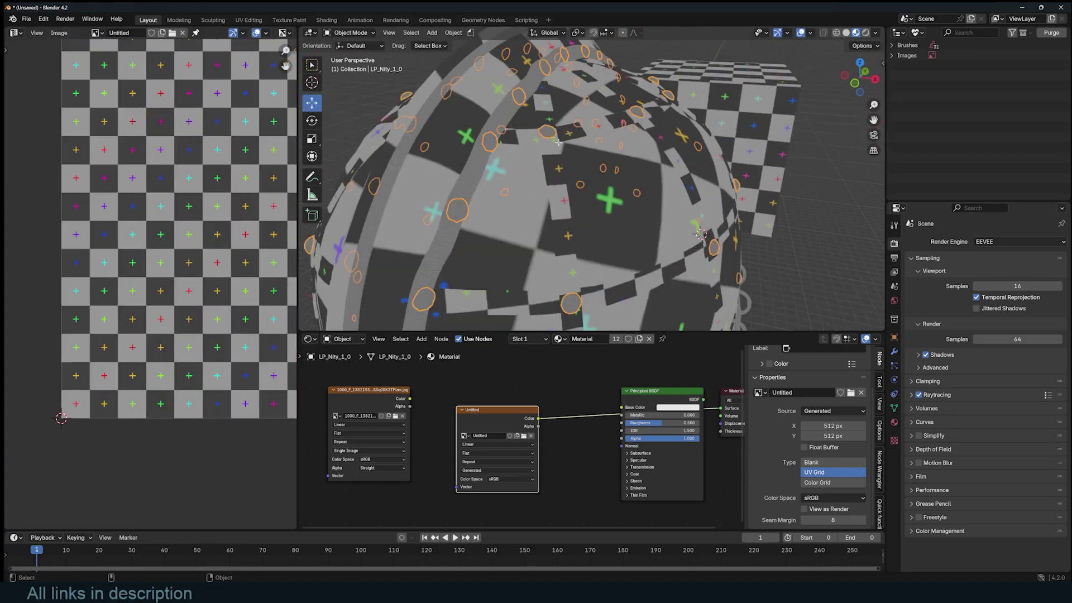
Step: Isolate the helmet's rivets LP_Nity_1_0 in local view and move in close to them
key("Tab")
key("Tab")
key("KP_Divide")
scroll(634, 161, "up", 6)
middle_click_drag(637, 161, 684, 164)
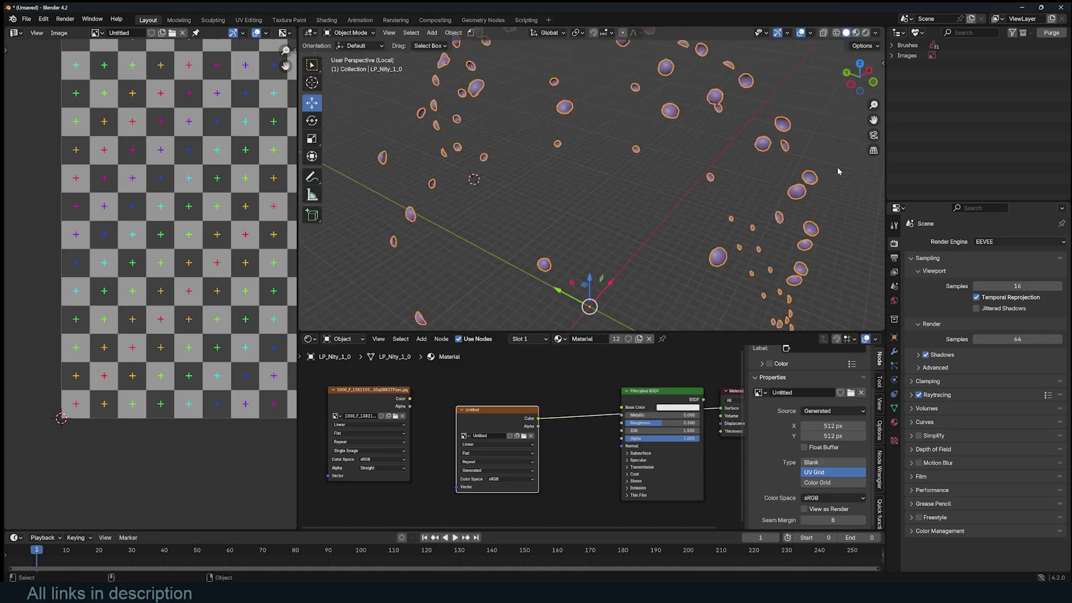
scroll(681, 226, "up", 4)
Step: Select the edge loop around a rivet's base in Edit Mode, and reset the UVs of the rivets
key("Tab")
left_click(619, 231, "alt")
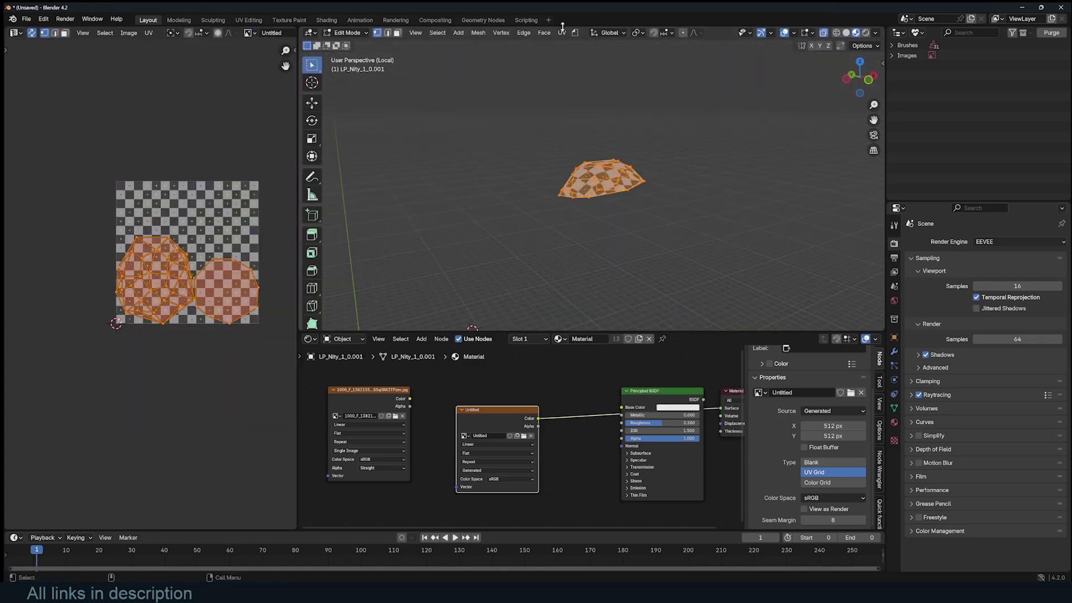
left_click(562, 32)
left_click(609, 171)
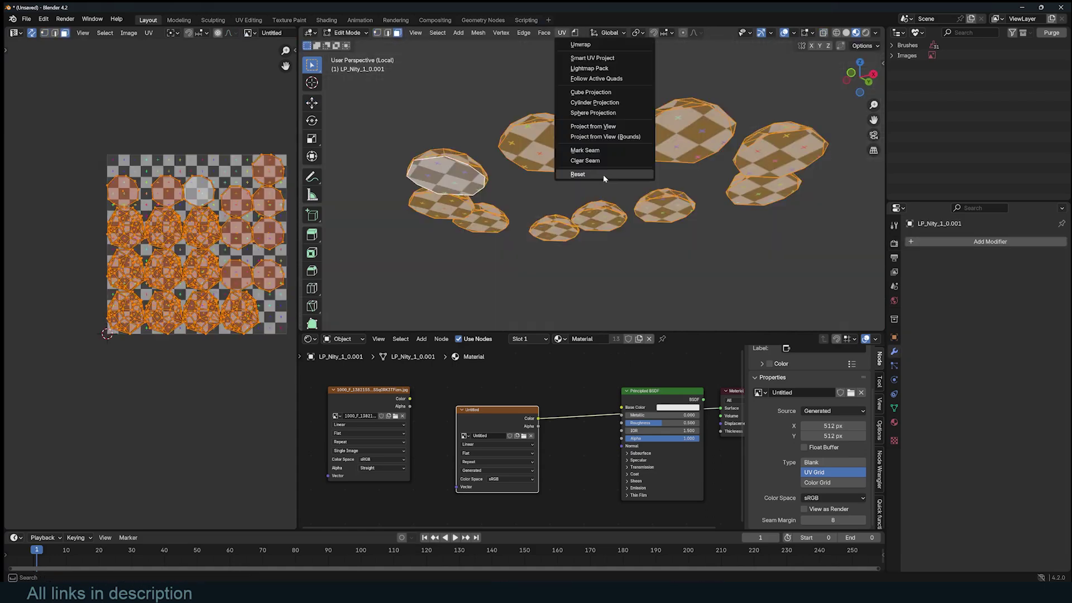
left_click(606, 171)
Step: Select one rivet's flat base face and extend the selection to all faces with a similar area
left_click(544, 165)
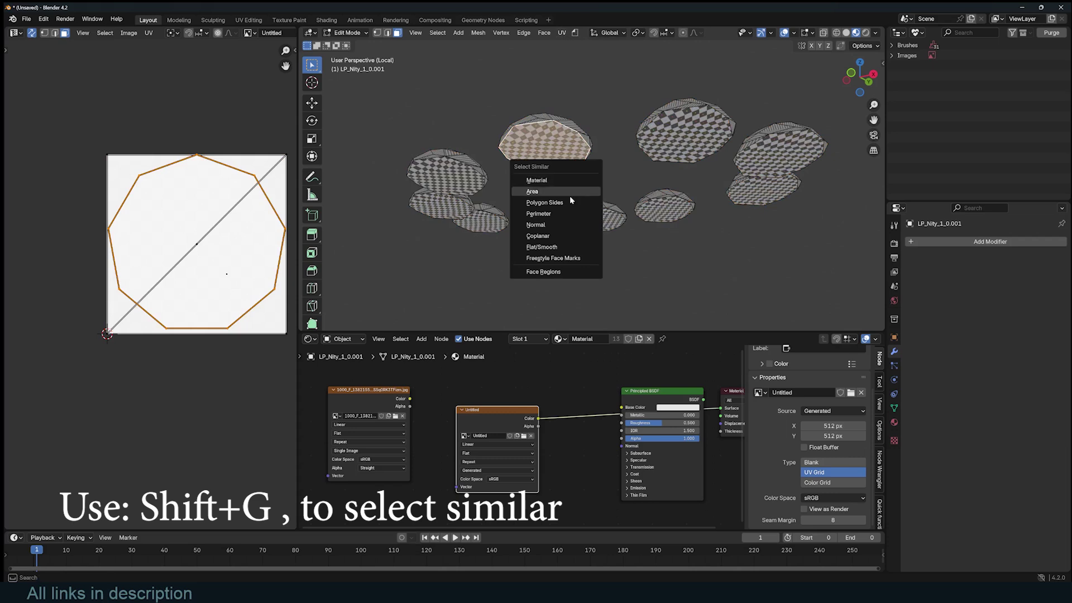
left_click(575, 181)
left_click(533, 152)
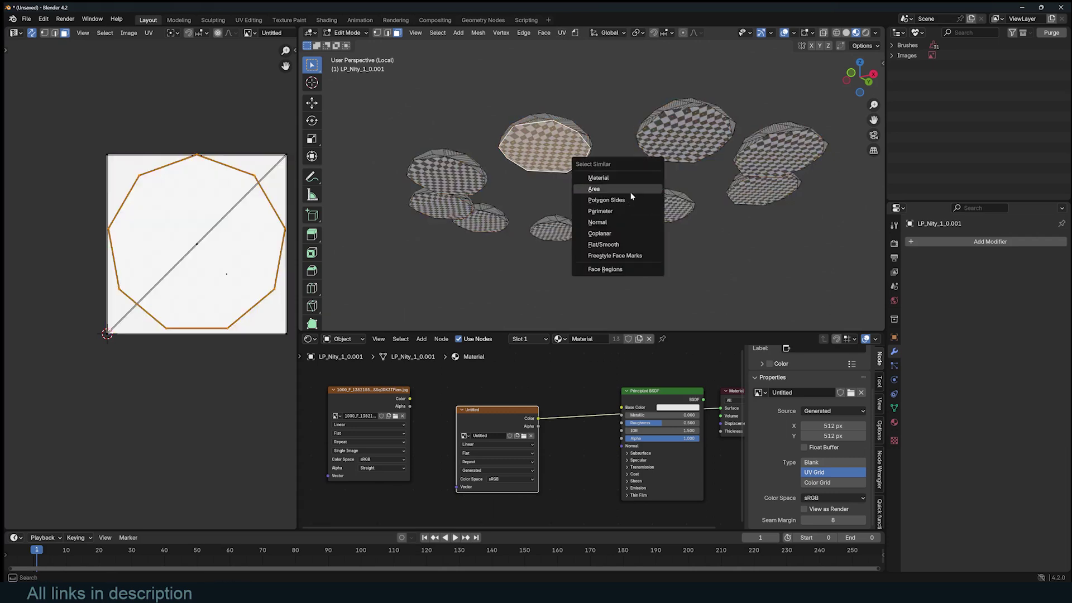
left_click(632, 193)
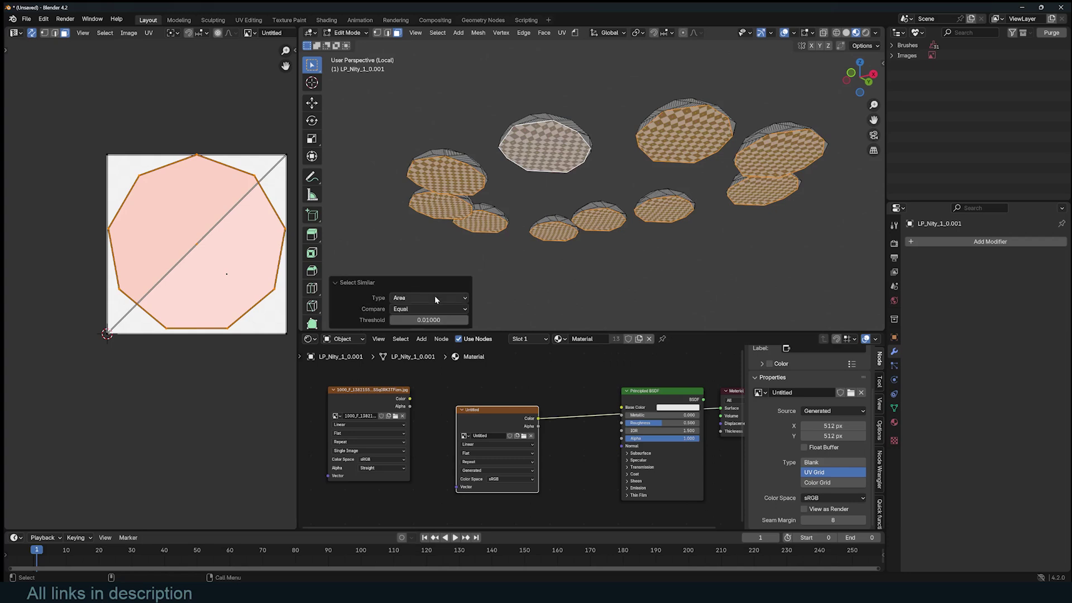
Step: Distort several rivets by moving single rim vertices outward in vertex mode, and return to Object Mode
key("1")
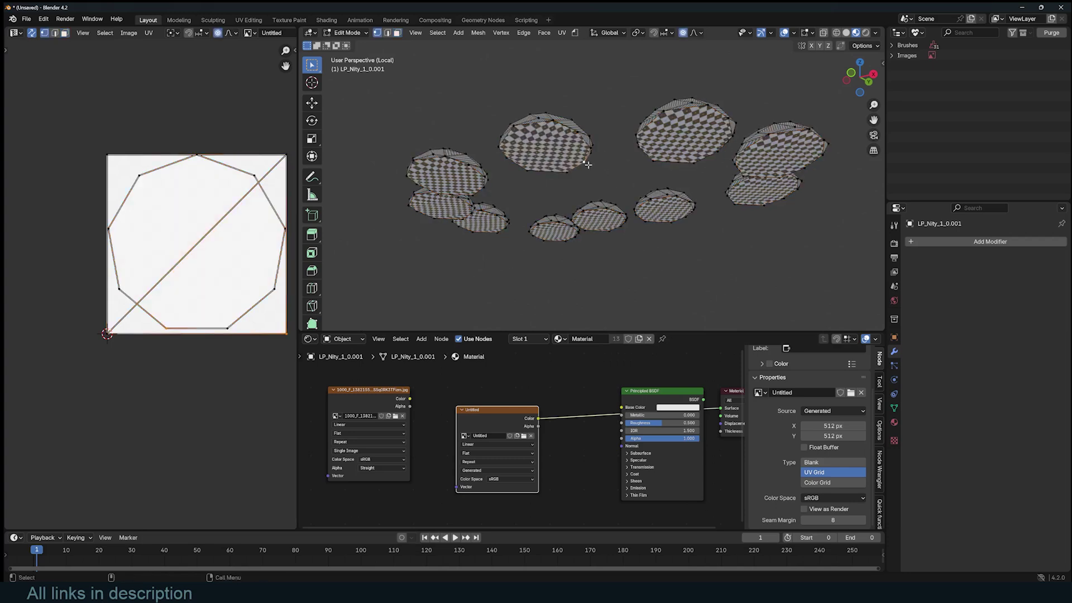
key("g")
left_click(628, 184)
left_click(627, 219)
key("g")
left_click(641, 237)
left_click(532, 222)
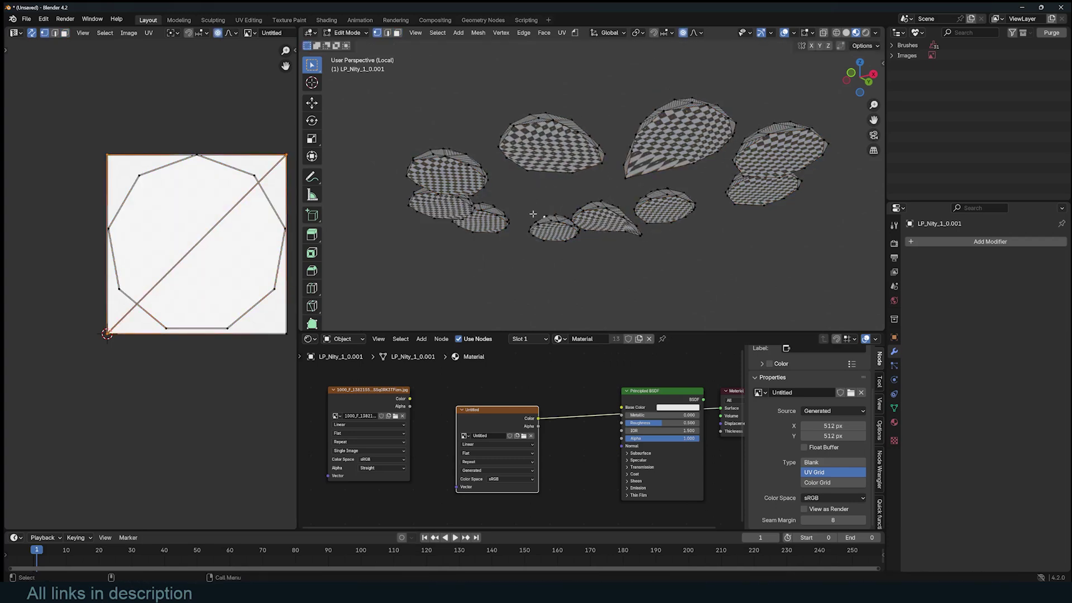
key("g")
left_click(525, 216)
left_click(413, 160)
left_click(728, 194)
key("g")
left_click(829, 143)
key("g")
key("Tab")
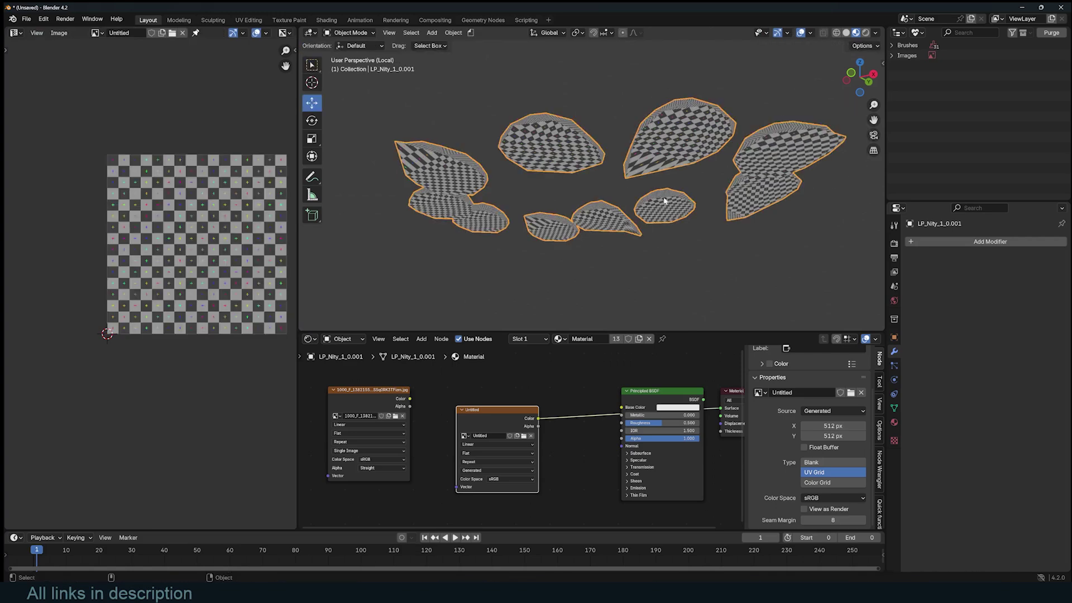
Step: Select one rivet's base face, extend the selection to faces of similar area and raise the comparison threshold
key("Tab")
key("3")
left_click(558, 149)
left_click(628, 218)
middle_click_drag(628, 218, 670, 175)
left_click_drag(429, 320, 462, 320)
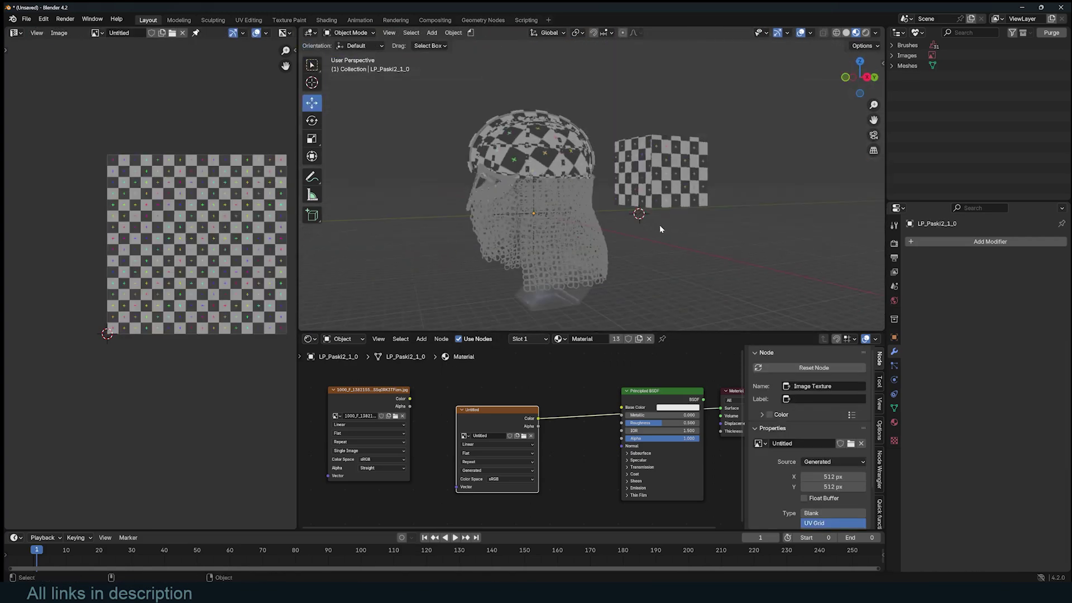
Step: Bring the chainmail LP_Kolczuga_2_0.003 into Edit Mode, clear the selection and examine how its rings are built
left_click(659, 224)
scroll(654, 226, "up", 5)
key("Tab")
key("alt+a")
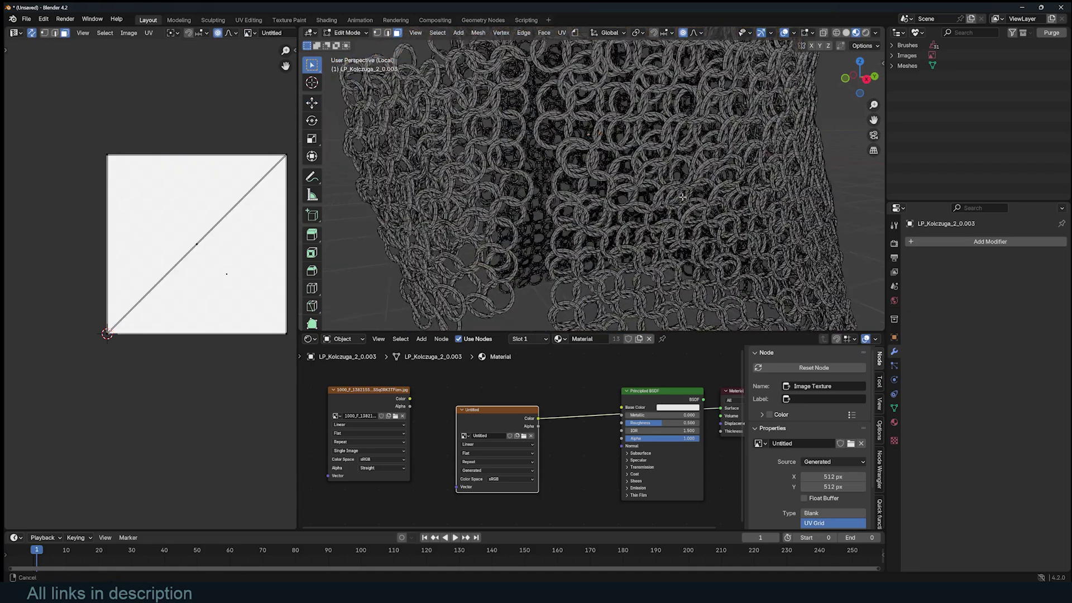
middle_click_drag(649, 228, 541, 203)
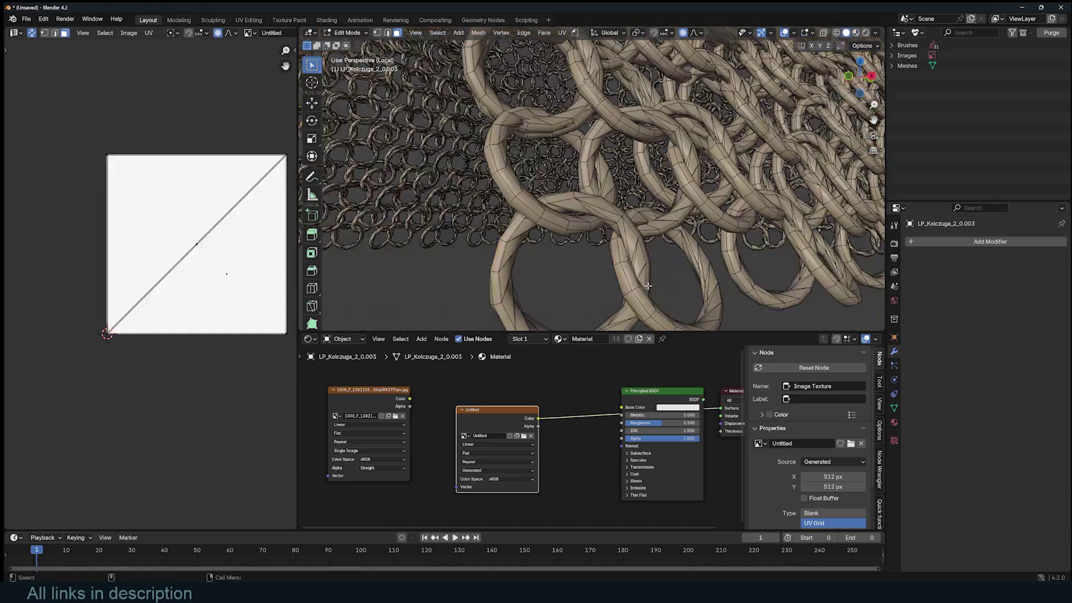
scroll(563, 271, "down", 6)
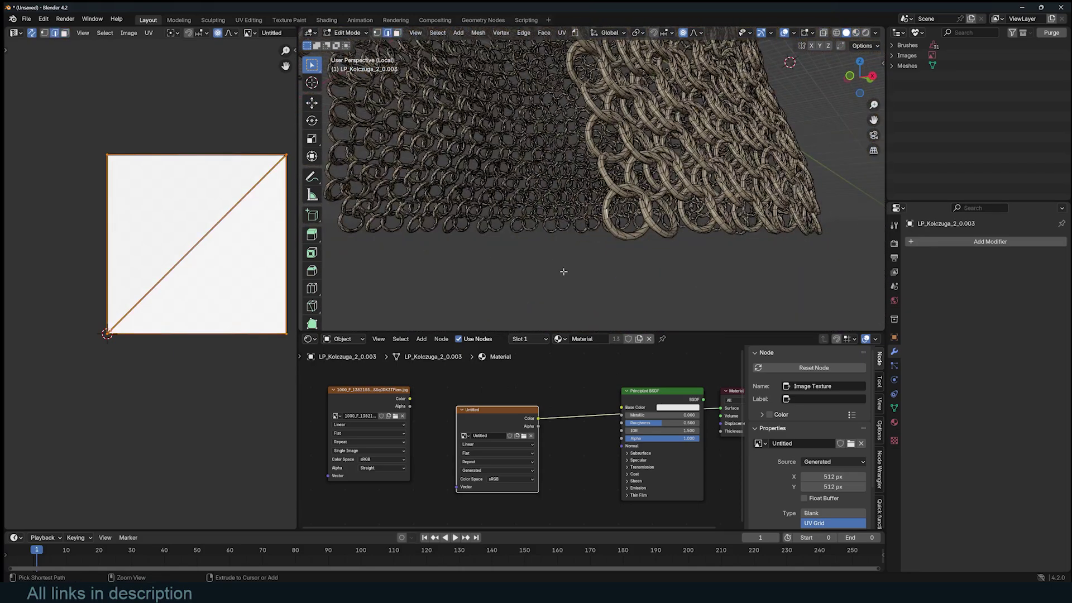
Step: Try to copy the UV maps of the unwrapped chainmail ring to the ring linked through it
key("shift+h")
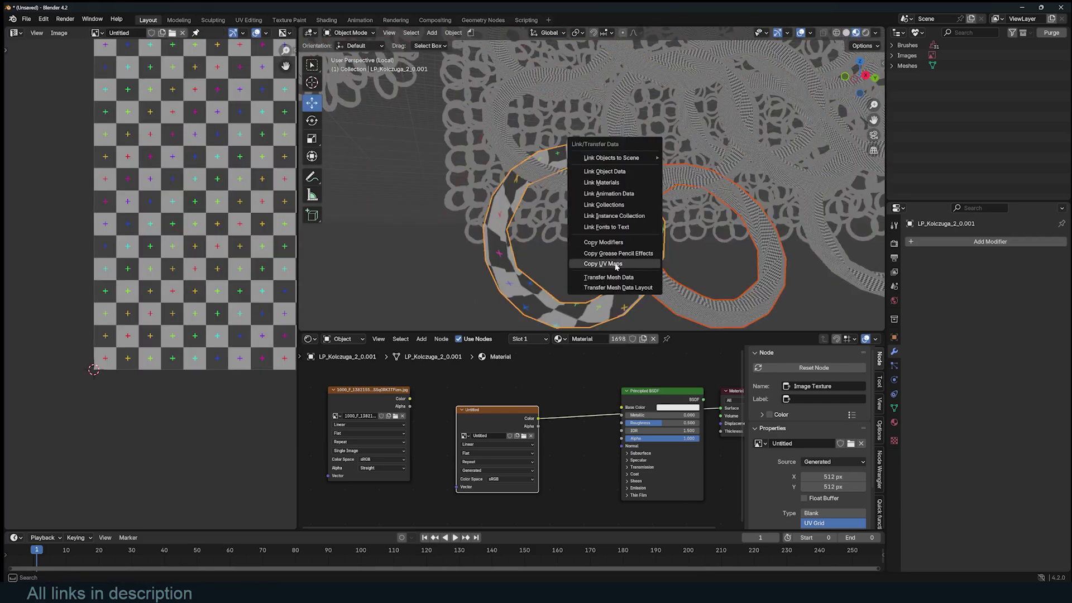
left_click(616, 265)
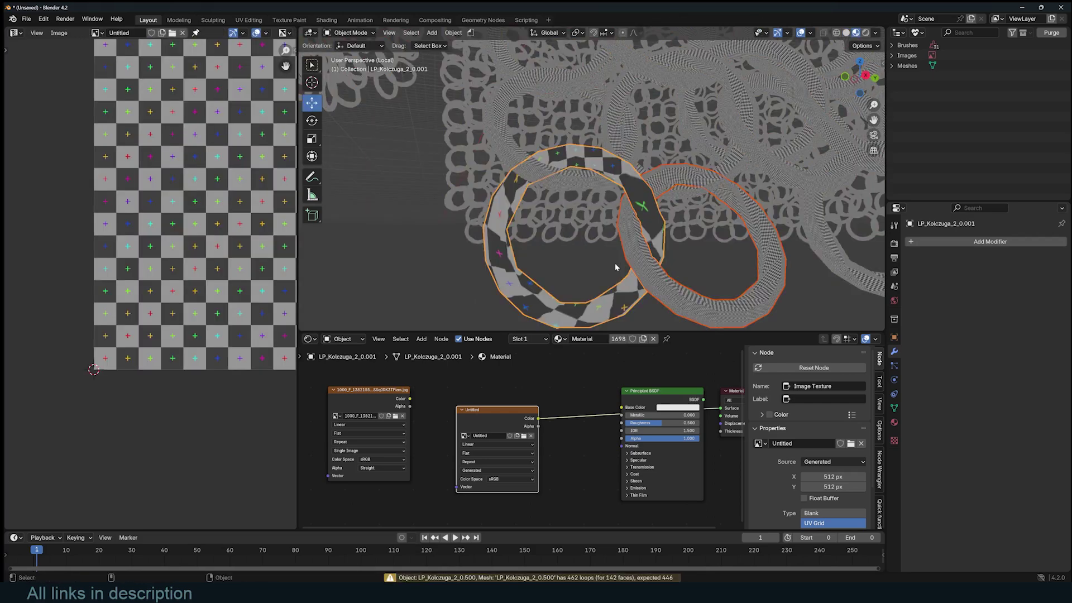
left_click(638, 244, "shift")
scroll(638, 244, "down", 3)
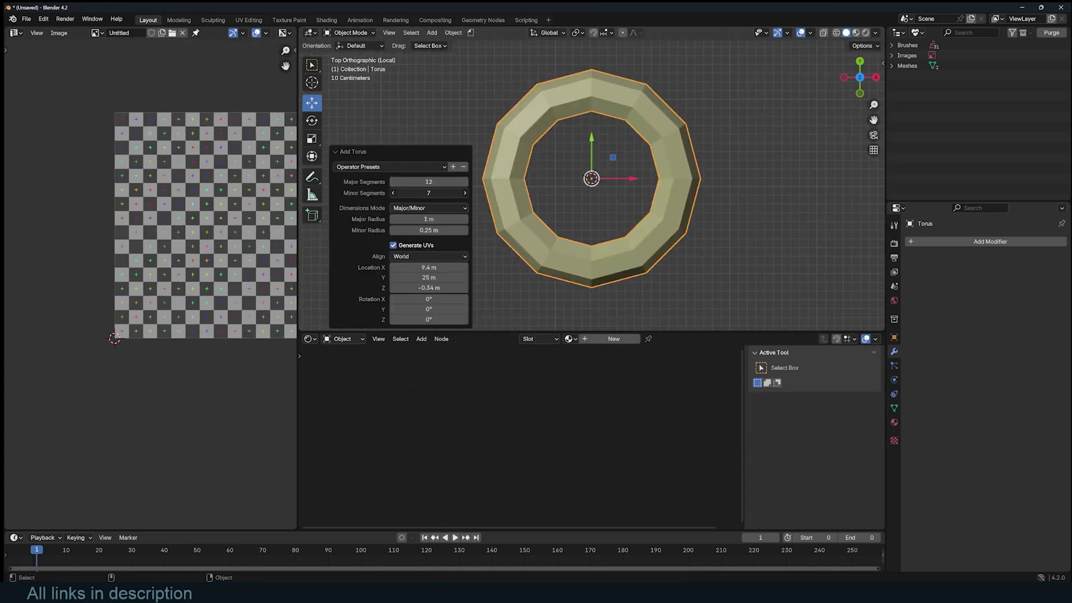
Step: Mark the torus's inner edge loop as a seam and unwrap the whole ring
key("Tab")
key("ctrl+e")
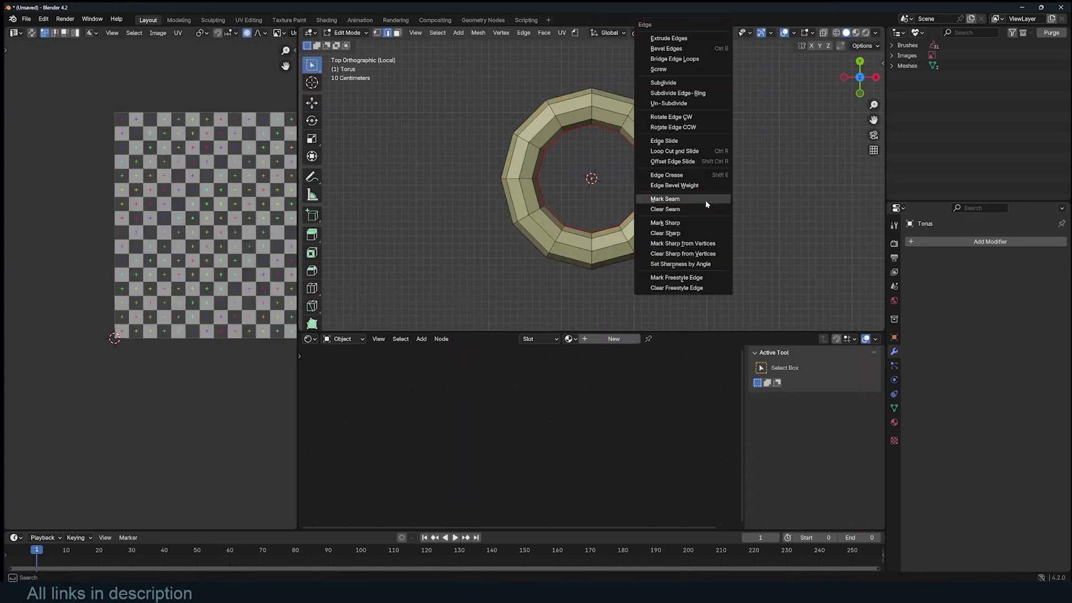
left_click(706, 200)
key("a")
key("u")
left_click(684, 201)
Step: Rotate the torus ring in side view as part of arranging the interlinked chainmail sheet
key("KP_3")
key("t")
key("r")
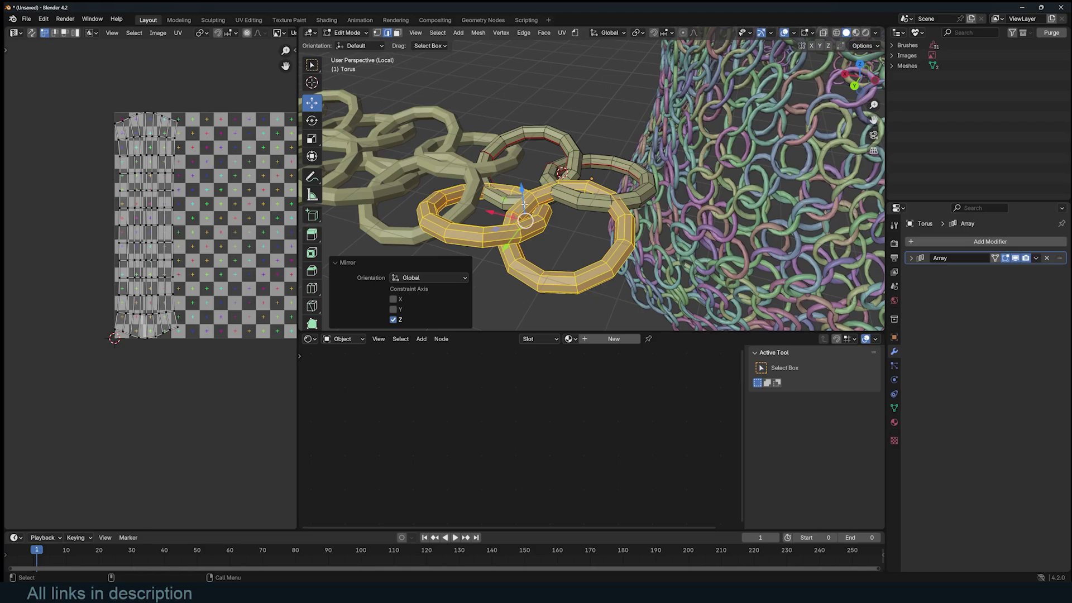
middle_click_drag(524, 205, 629, 223)
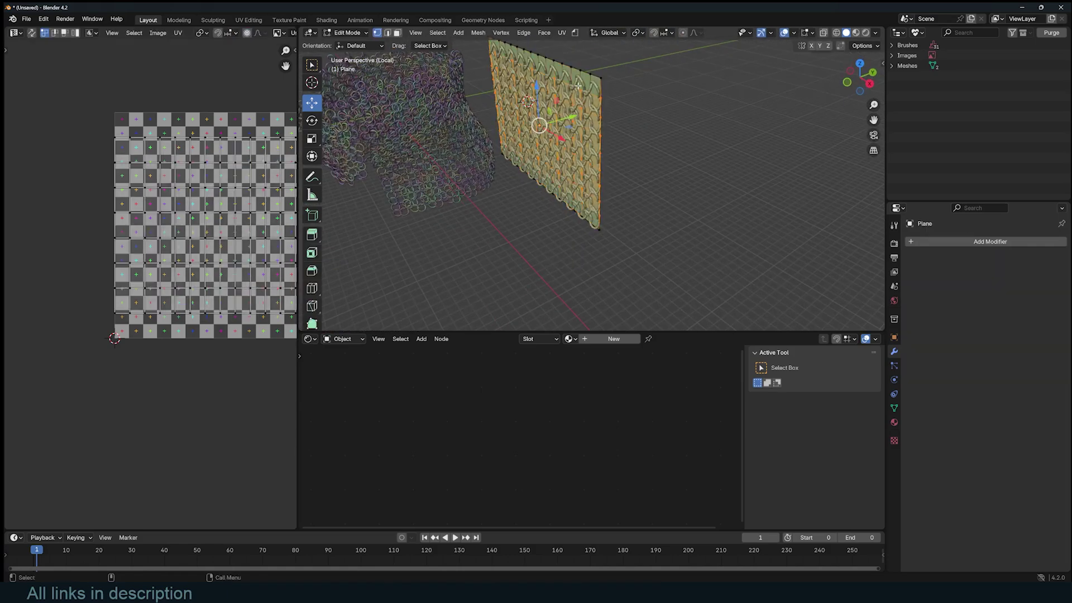
middle_click_drag(519, 248, 546, 248)
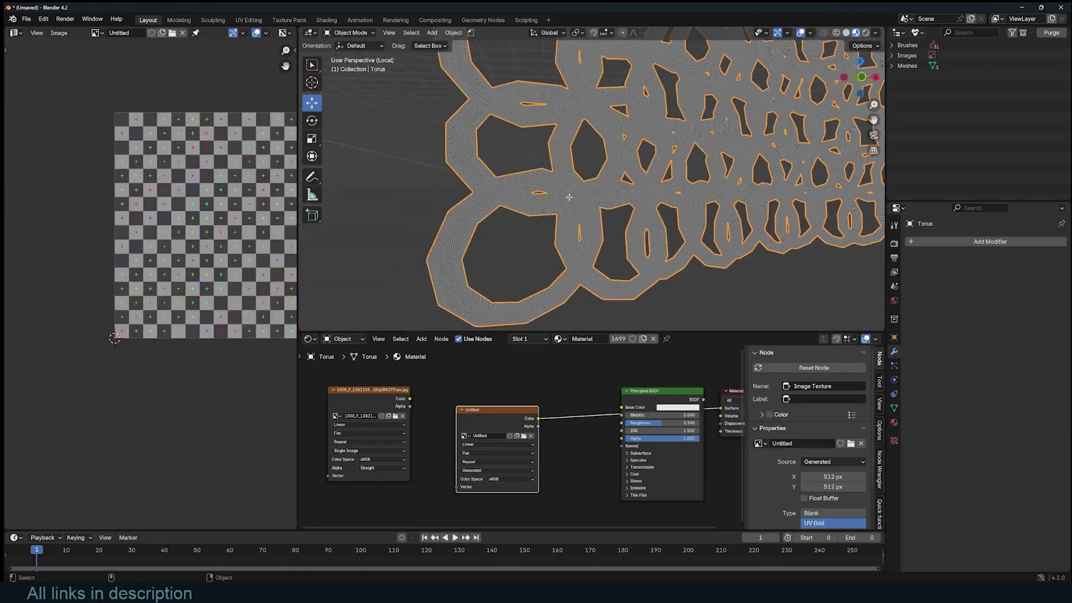
Step: Separate the new chainmail sheet into rings by loose parts and set each ring's origin to its geometry
key("Tab")
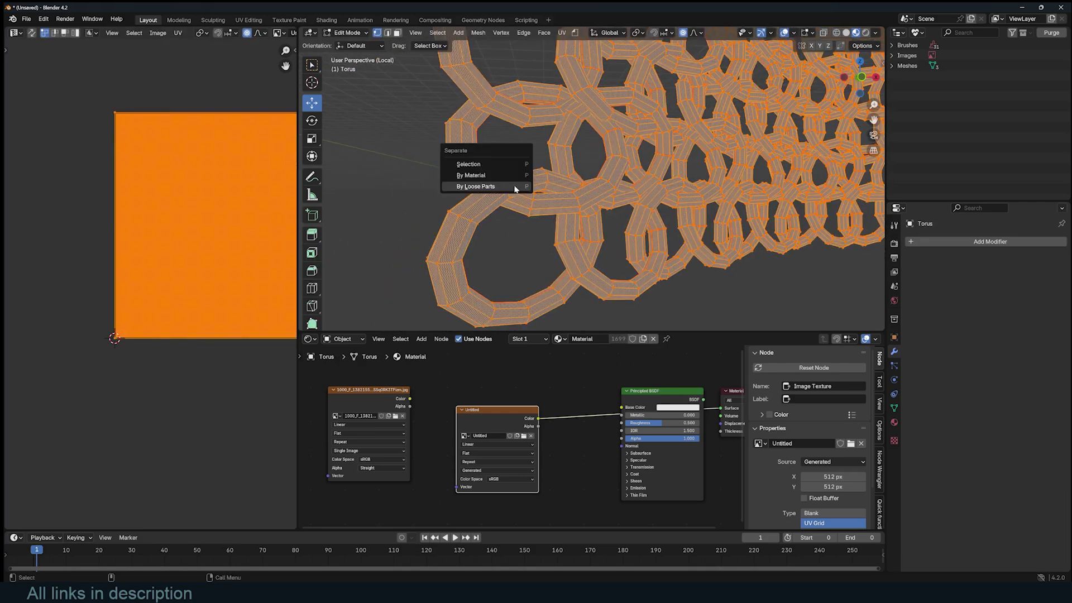
left_click(476, 186)
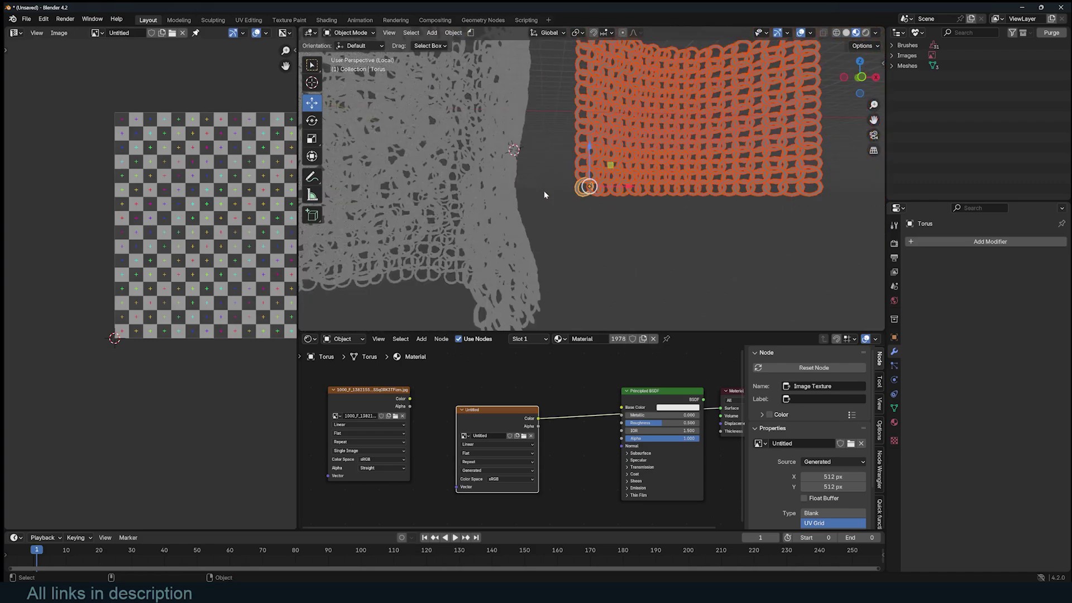
right_click(545, 189)
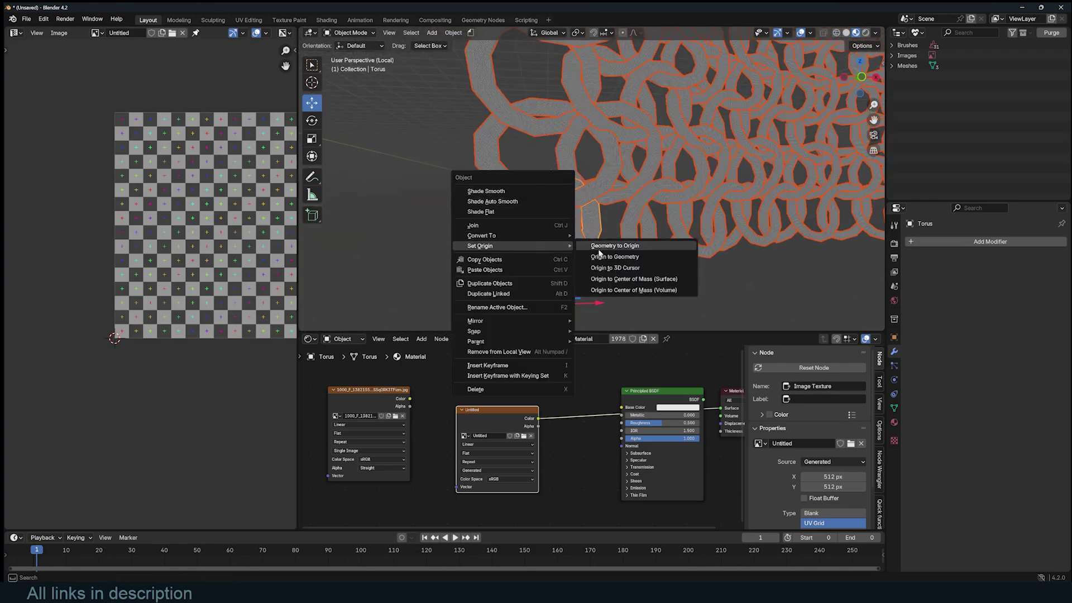
left_click(609, 257)
Step: Pick only the ring at the sheet's lower corner, unwrap all of its faces and return to Object Mode
key("alt+a")
middle_click_drag(556, 243, 530, 219)
scroll(564, 196, "up", 5)
left_click(407, 199)
middle_click_drag(407, 199, 469, 185)
key("Tab")
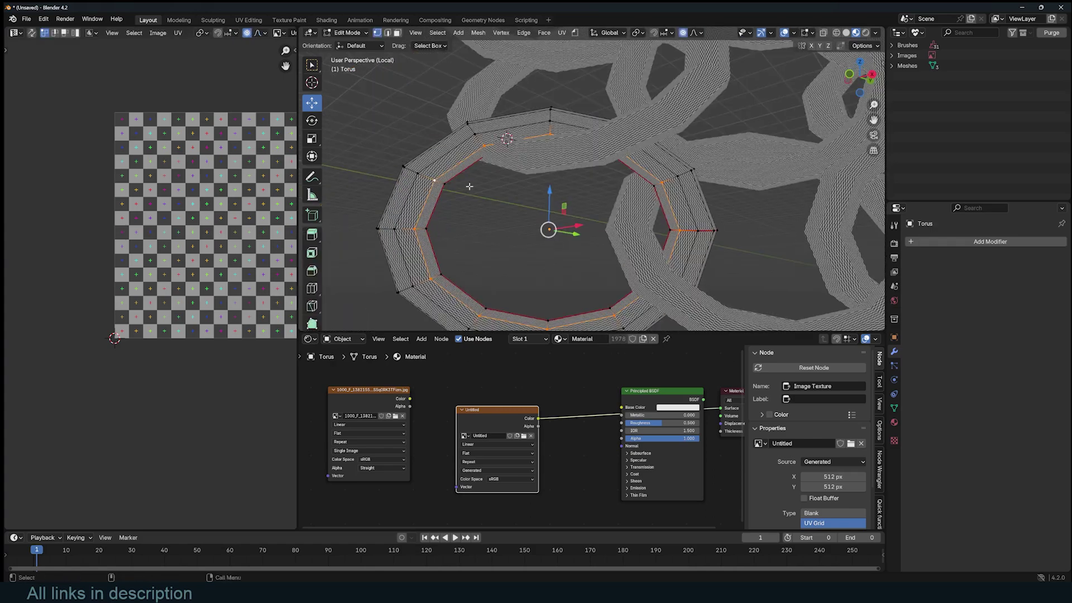
key("a")
key("u")
left_click(490, 189)
key("Tab")
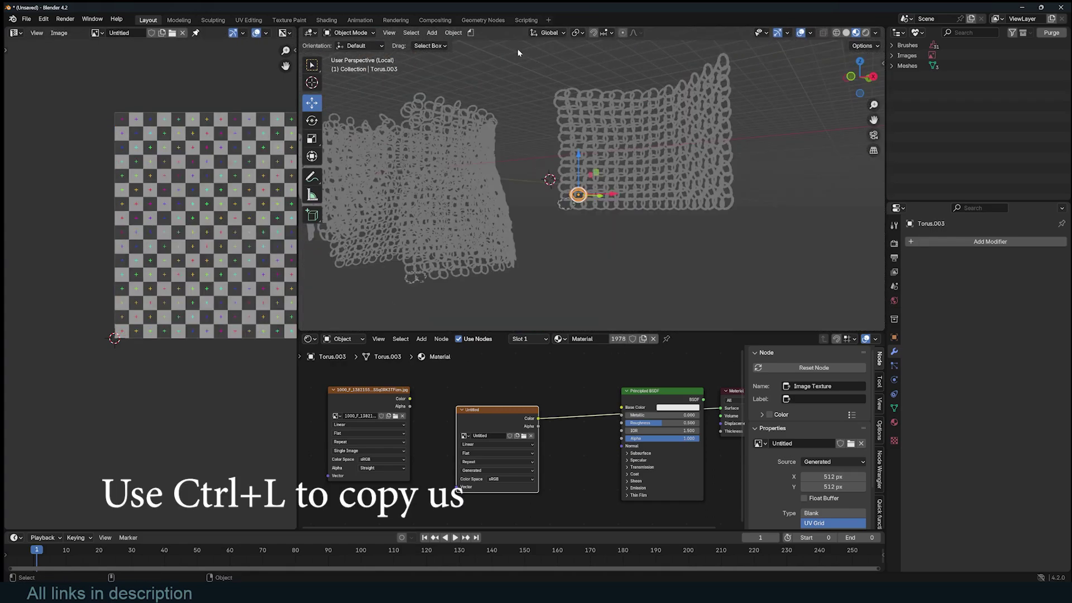
Step: Make the unwrapped corner ring active with all other rings selected, and copy its UV maps to them
left_click(659, 239)
left_click(487, 285, "shift")
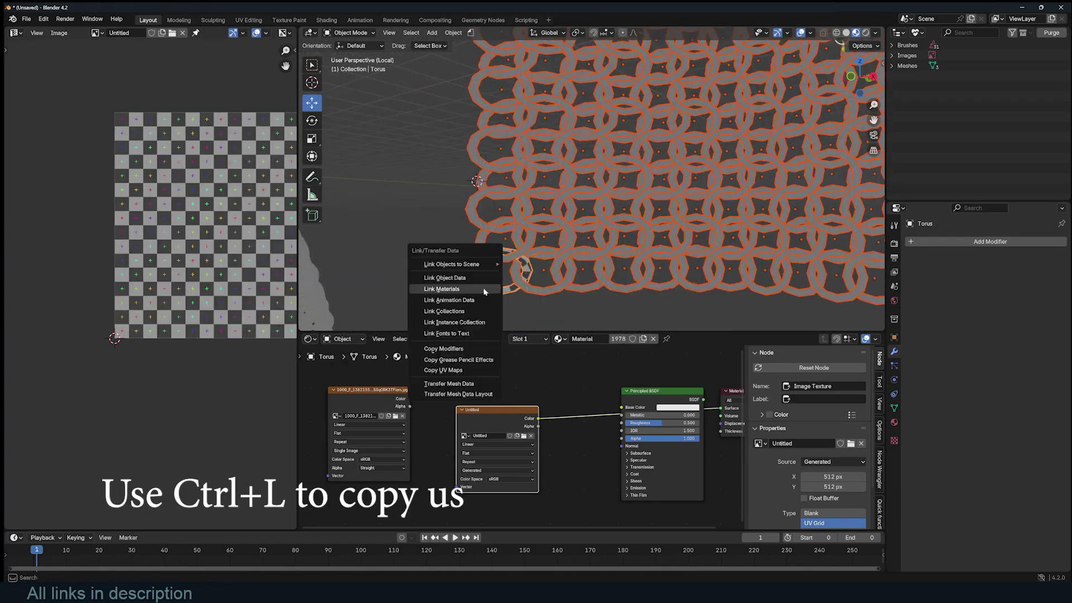
left_click(463, 371)
scroll(550, 288, "down", 4)
middle_click_drag(550, 291, 570, 272)
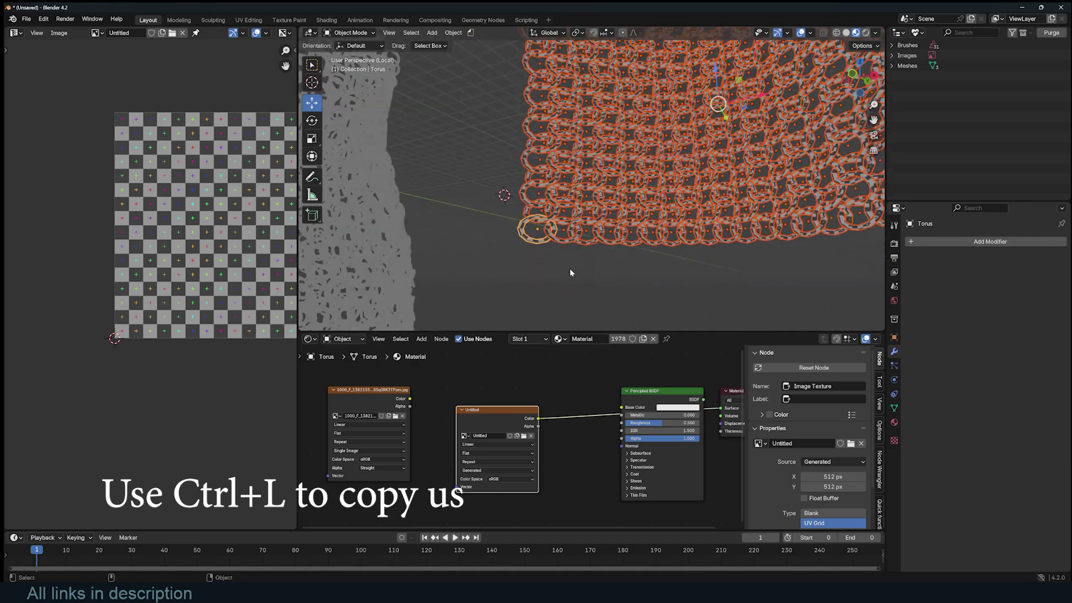
Step: Move in on one ring of the sheet and check its copied UVs in Edit Mode
scroll(542, 240, "up", 7)
left_click(534, 268)
key("Tab")
key("Tab")
Step: Check the head LP_Head_3_0 in Edit Mode and preview it with Material Preview shading
key("Tab")
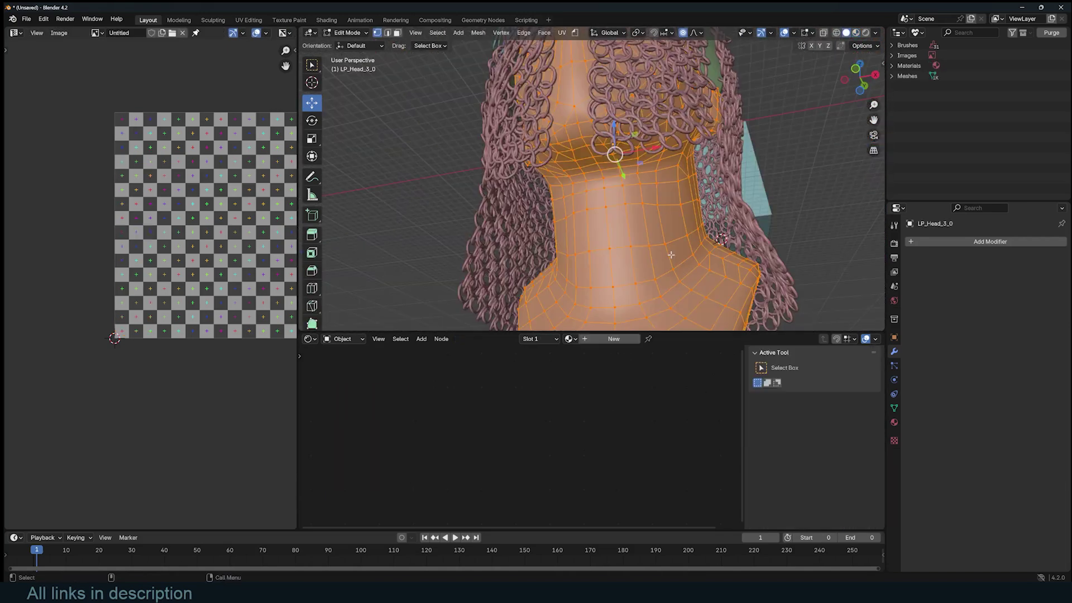
key("Tab")
left_click(856, 32)
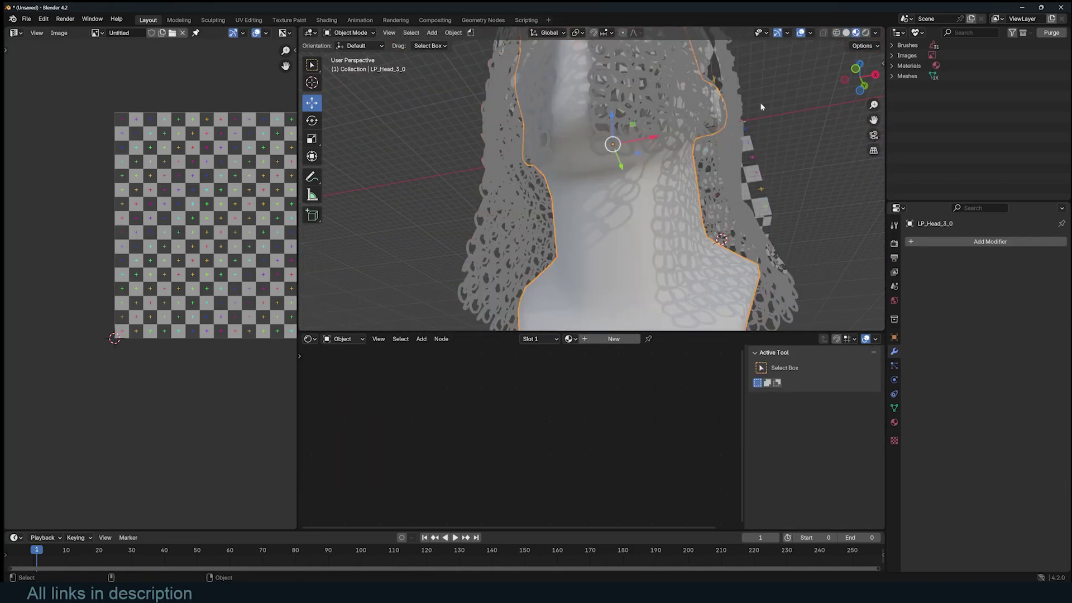
key("Tab")
scroll(204, 251, "down", 3)
key("Tab")
Step: Select the edge path around the shoulder cuts of the head's bust using shortest-path picks, undoing one wrong pick
left_click(718, 183)
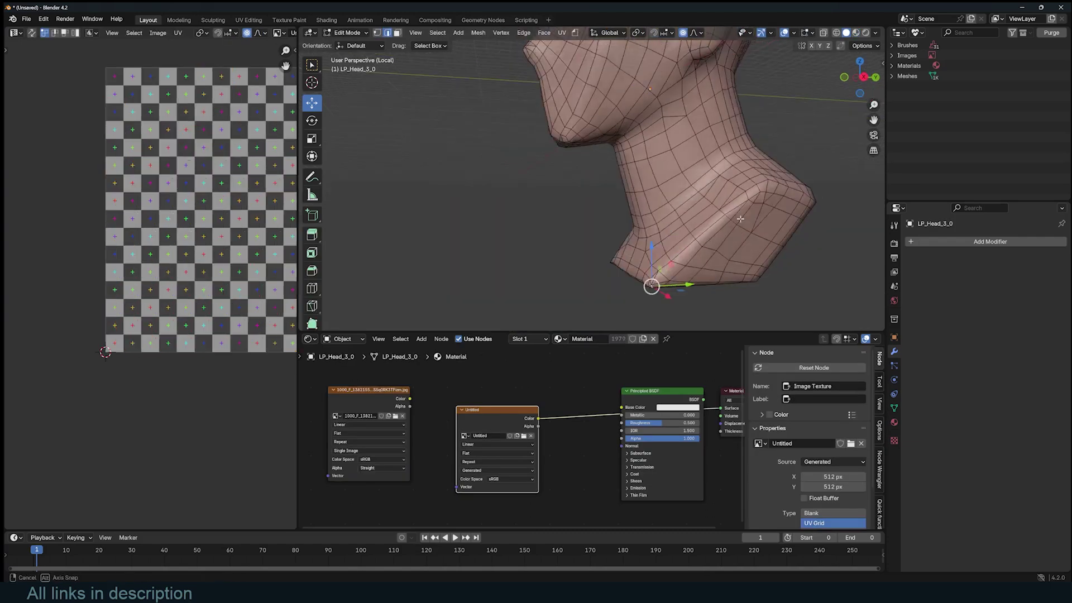
left_click(610, 222, "ctrl")
mouse_move(741, 219)
middle_mouse_down()
mouse_move(670, 215)
mouse_move(726, 207)
middle_mouse_up()
left_click(778, 182, "ctrl")
left_click(649, 207, "alt")
middle_click_drag(777, 182, 651, 193)
left_click(717, 190, "ctrl")
key("ctrl+z")
middle_click_drag(564, 181, 681, 216)
left_click(615, 164, "ctrl")
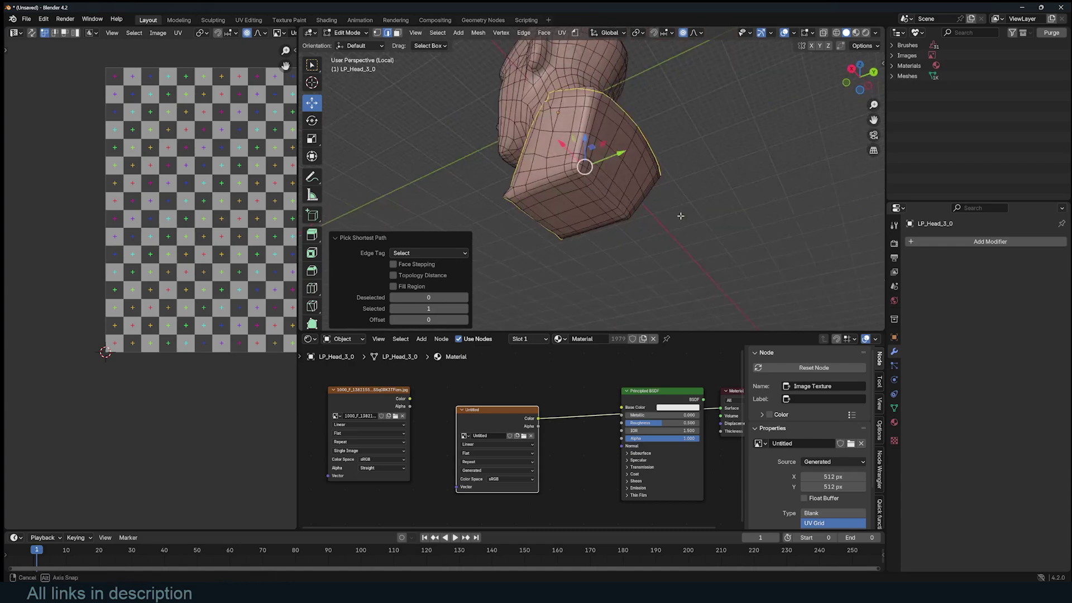
Step: Mark the selected bust edges as a seam and unwrap the whole head
left_click(685, 243)
key("ctrl+e")
left_click(666, 231)
key("a")
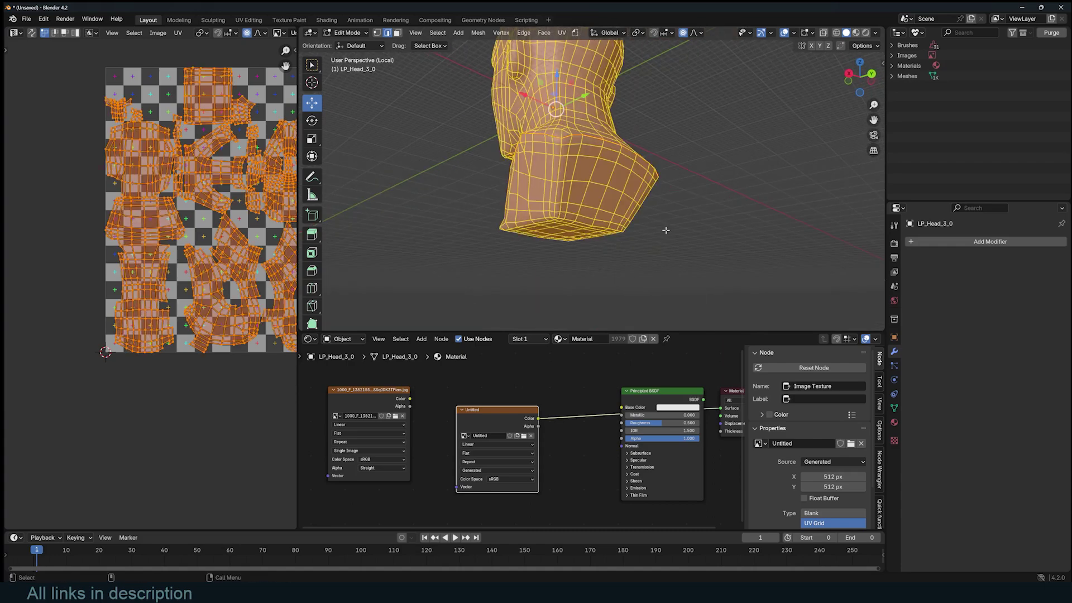
key("u")
left_click(665, 230)
Step: Examine the head's unwrapped islands at full size in the UV editor and compare them with the mesh
middle_click_drag(509, 249, 699, 148)
left_click(699, 148)
scroll(252, 245, "down", 2)
key("a")
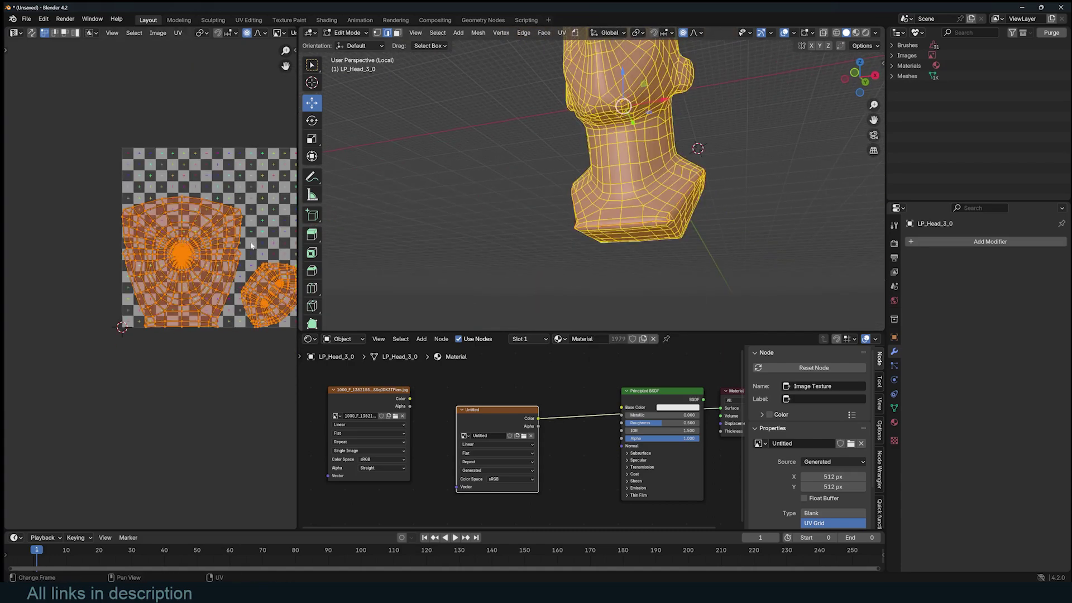
key("ctrl+space")
scroll(569, 295, "up", 8)
middle_click_drag(675, 269, 638, 275)
key("ctrl+space")
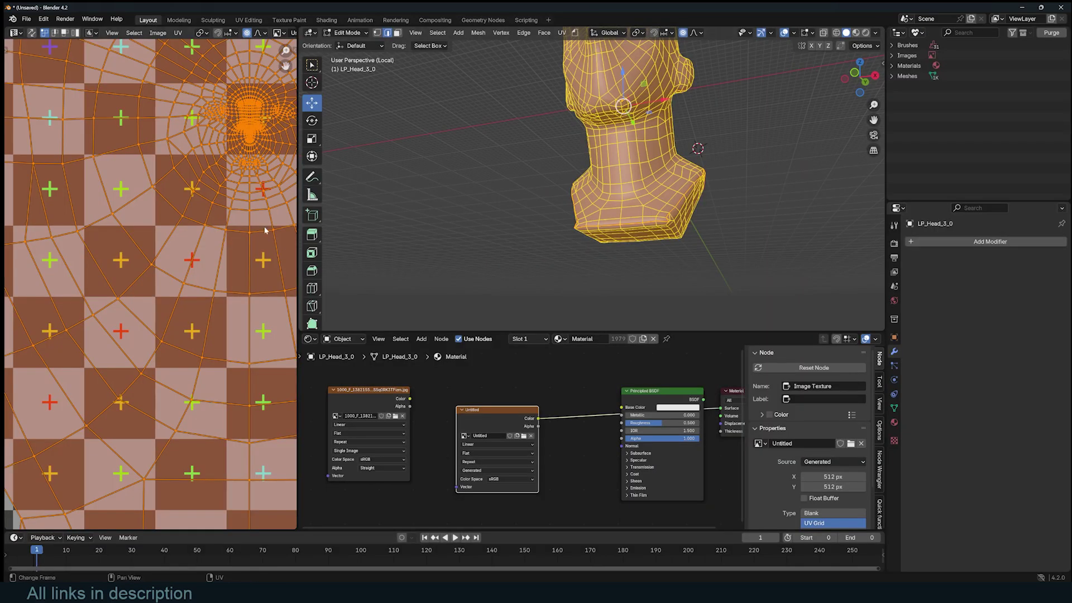
middle_click_drag(206, 156, 228, 129)
scroll(228, 129, "down", 1)
middle_click_drag(228, 130, 155, 218)
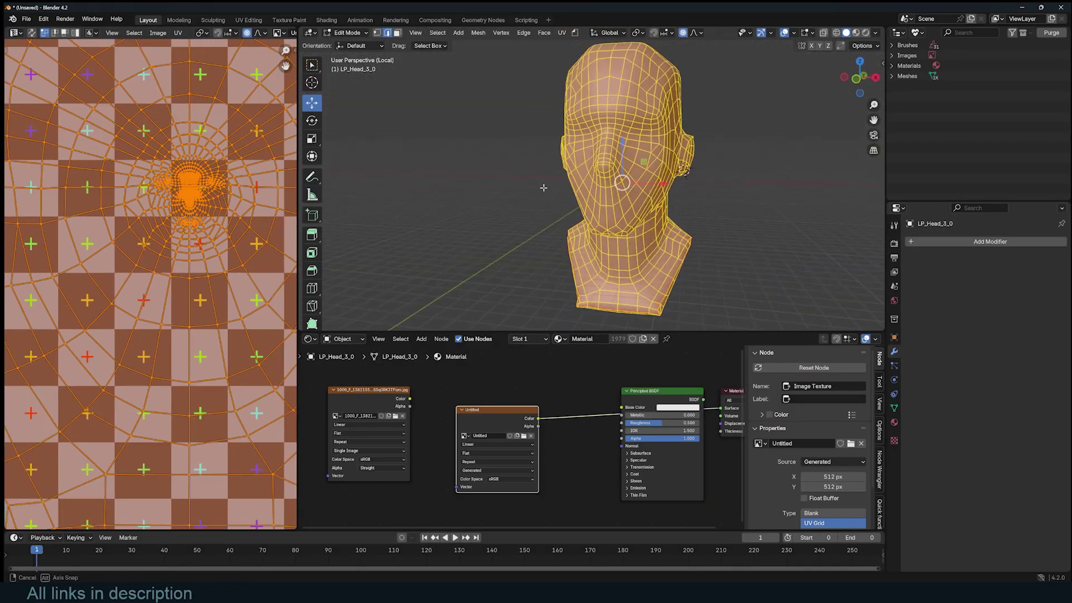
scroll(234, 203, "down", 3)
Step: Select the edge path running around the top of the neck, under the jawline and toward the back of the head
key("alt+a")
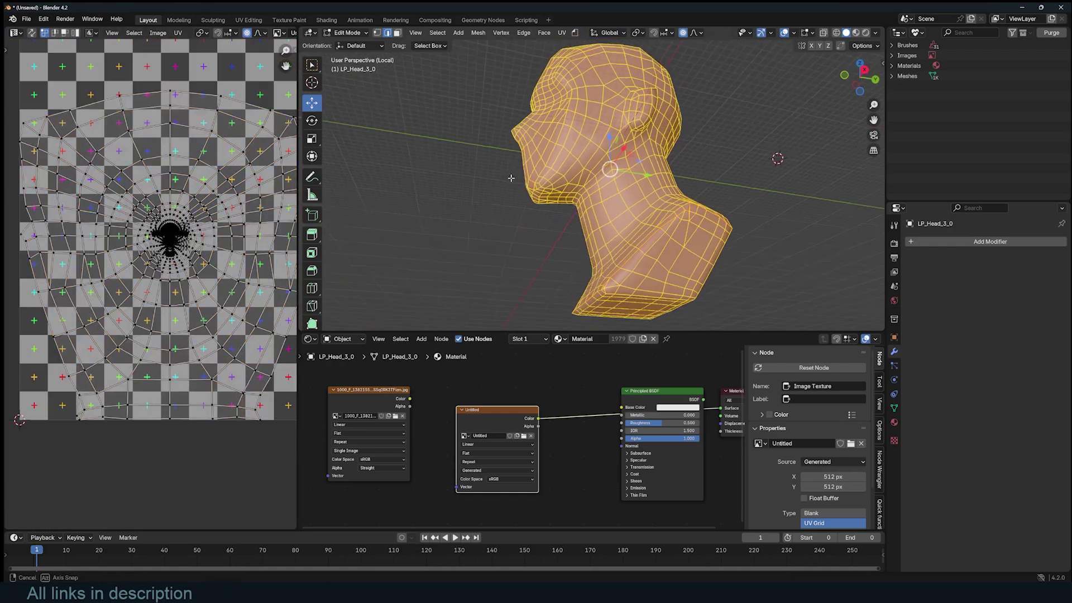
key("alt+a")
middle_click_drag(511, 178, 716, 195)
scroll(582, 186, "up", 3)
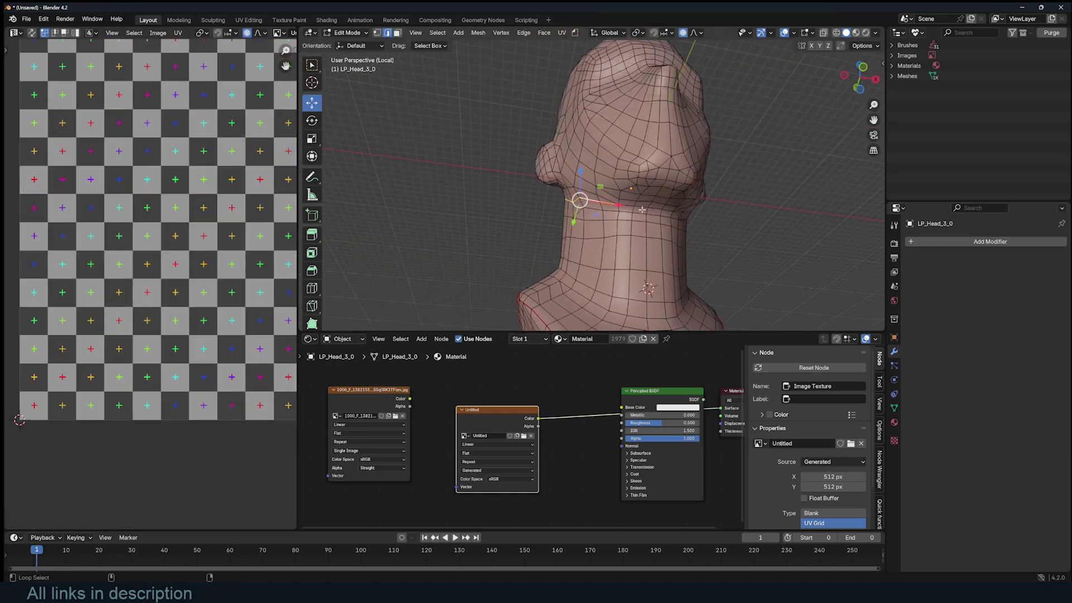
middle_click_drag(643, 210, 633, 216)
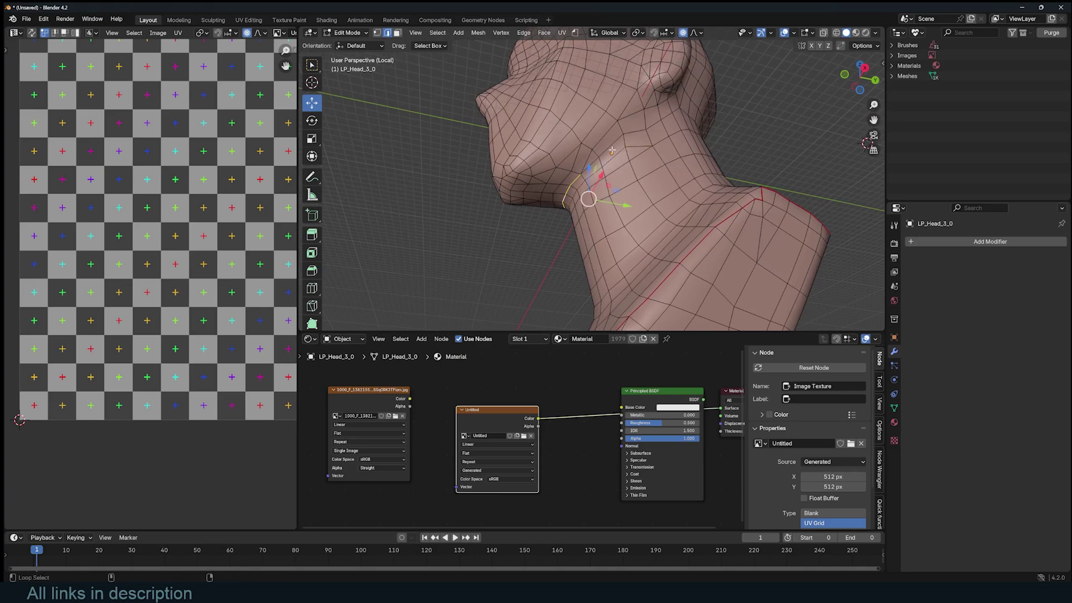
middle_click_drag(612, 150, 614, 195)
Step: Mark the selected neck edges as a seam and unwrap the whole head
key("ctrl+e")
key("a")
key("u")
left_click(631, 199)
Step: Preview the head with the checker texture in Material Preview shading and examine its distortion alongside the UV layout
scroll(628, 190, "down", 3)
key("alt+a")
middle_click_drag(687, 187, 486, 221)
scroll(443, 169, "up", 3)
key("a")
scroll(380, 201, "down", 3)
scroll(242, 195, "down", 4)
scroll(242, 194, "up", 2)
scroll(486, 221, "up", 4)
key("alt+a")
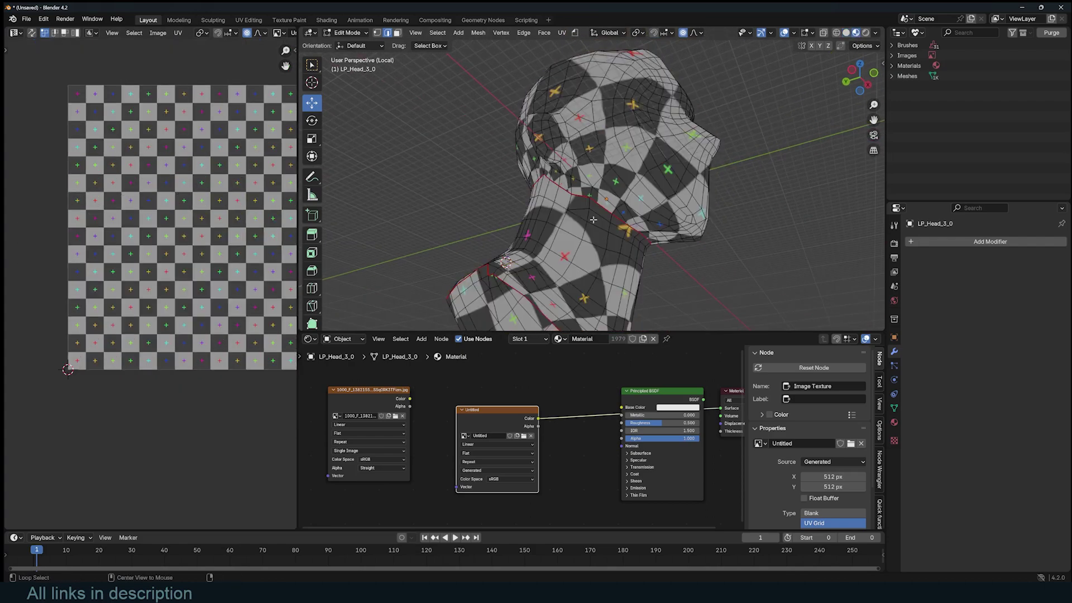
Step: Mark a seam along a vertical edge path down the back of the neck to the shoulder and unwrap the whole head
middle_click_drag(607, 236, 594, 201)
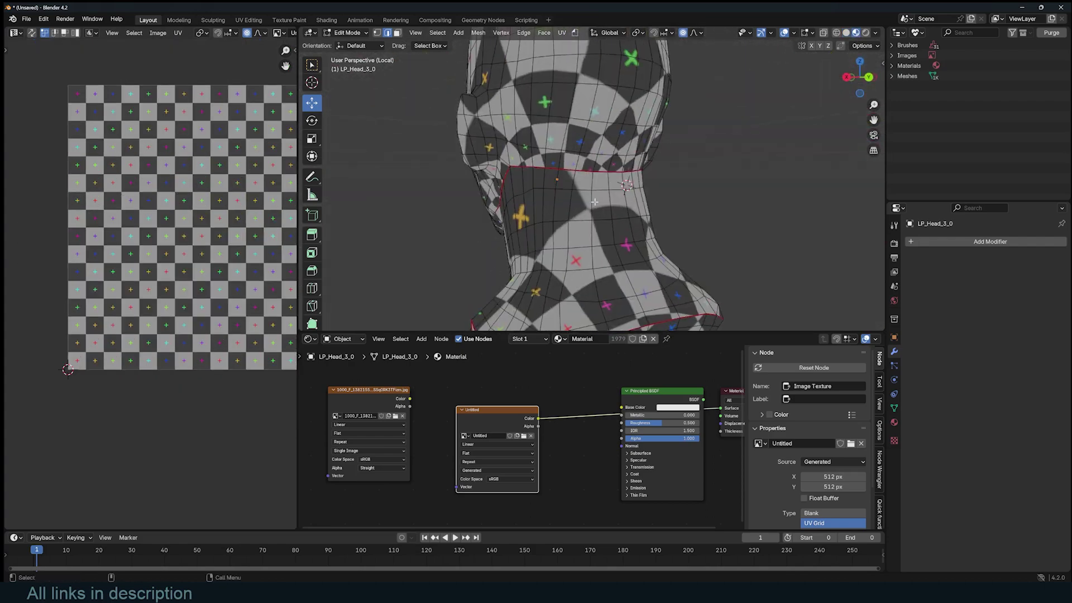
left_click(646, 318, "ctrl")
key("ctrl+e")
left_click(720, 274)
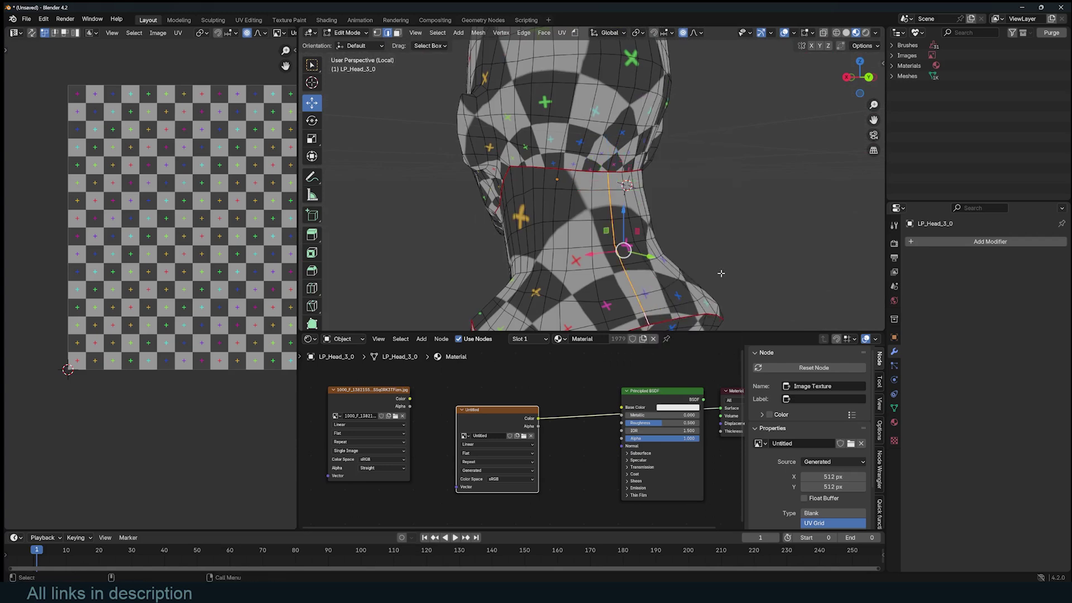
key("a")
key("u")
left_click(713, 272)
Step: Inspect the checker pattern on the neck, face and bust in Object and Edit Mode, comparing it with the UV islands
middle_click_drag(593, 267, 641, 277)
key("alt+a")
key("Tab")
scroll(728, 243, "down", 3)
key("Tab")
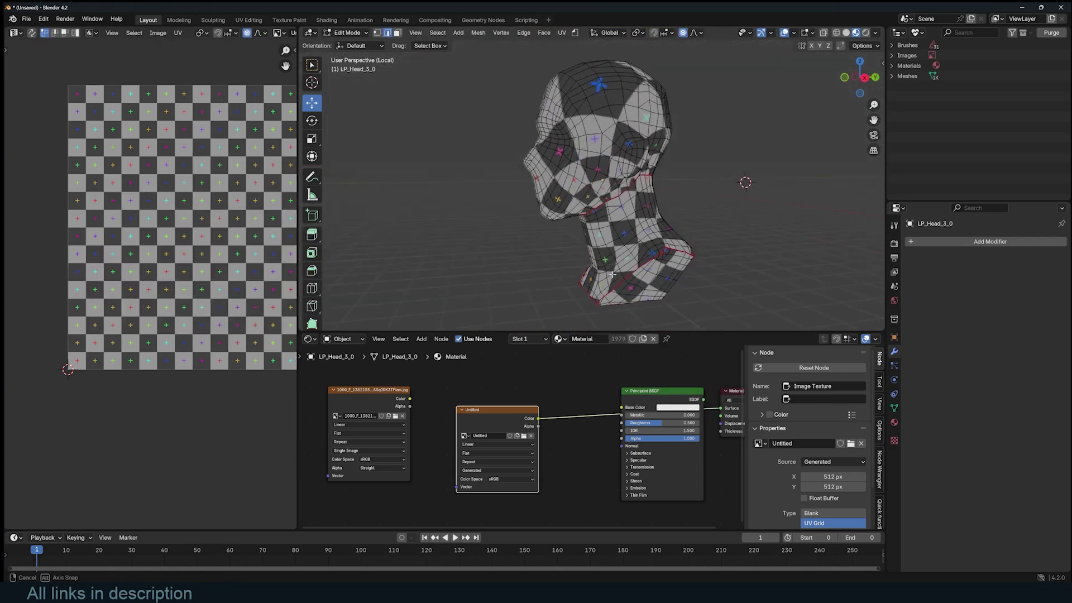
scroll(641, 277, "up", 2)
scroll(641, 277, "up", 3)
scroll(614, 241, "down", 4)
key("a")
scroll(150, 283, "up", 2)
key("alt+a")
Step: Add a further edge path on the bust near the shoulder as a seam, unwrap the whole head and check it in Object Mode
scroll(564, 224, "up", 4)
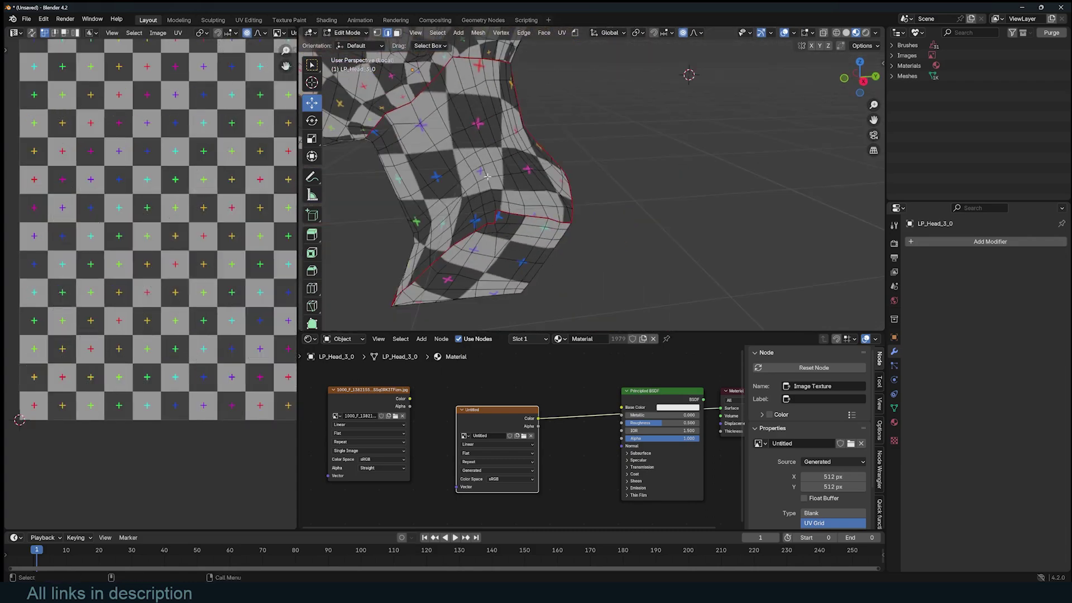
left_click(560, 202, "ctrl")
middle_click_drag(525, 224, 670, 218)
scroll(709, 215, "down", 4)
key("a")
key("u")
left_click(719, 216)
key("Tab")
scroll(614, 235, "down", 3)
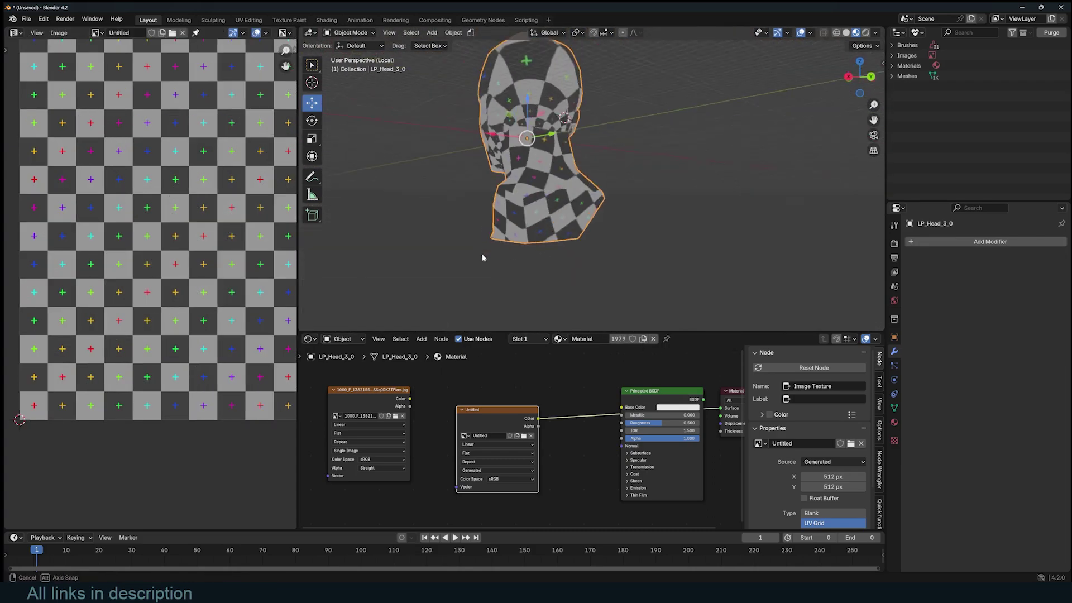
middle_click_drag(483, 256, 587, 252)
Step: Mark a seam along an edge path up the back of the head to the crown and unwrap the whole head
key("Tab")
scroll(183, 259, "down", 3)
left_click(651, 262)
scroll(558, 201, "up", 3)
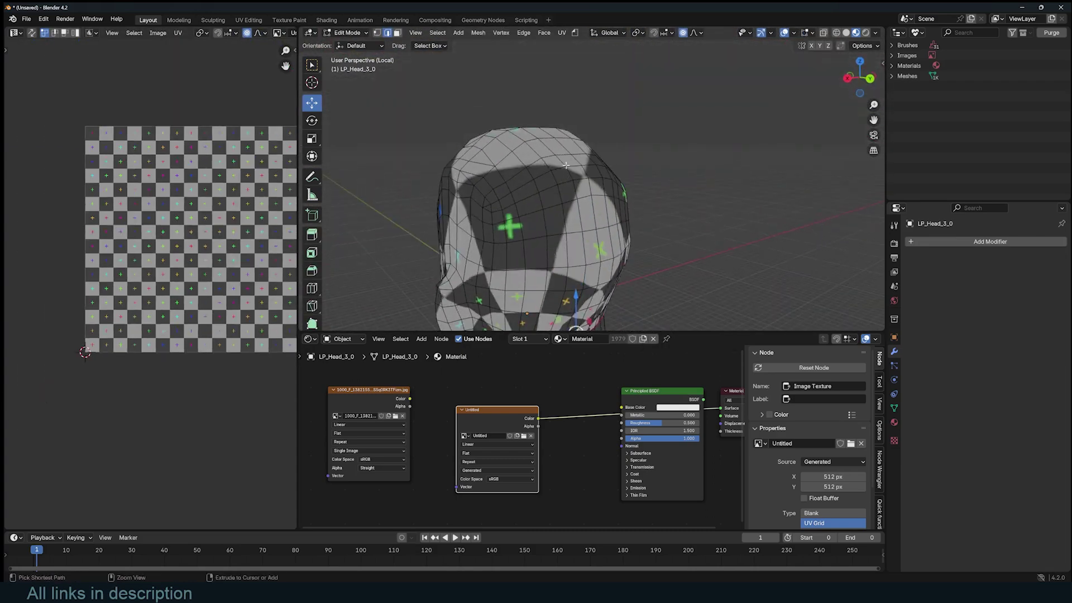
left_click(550, 161, "ctrl")
middle_click_drag(550, 161, 596, 182)
scroll(596, 182, "up", 3)
key("ctrl+e")
left_click(586, 170)
key("a")
key("u")
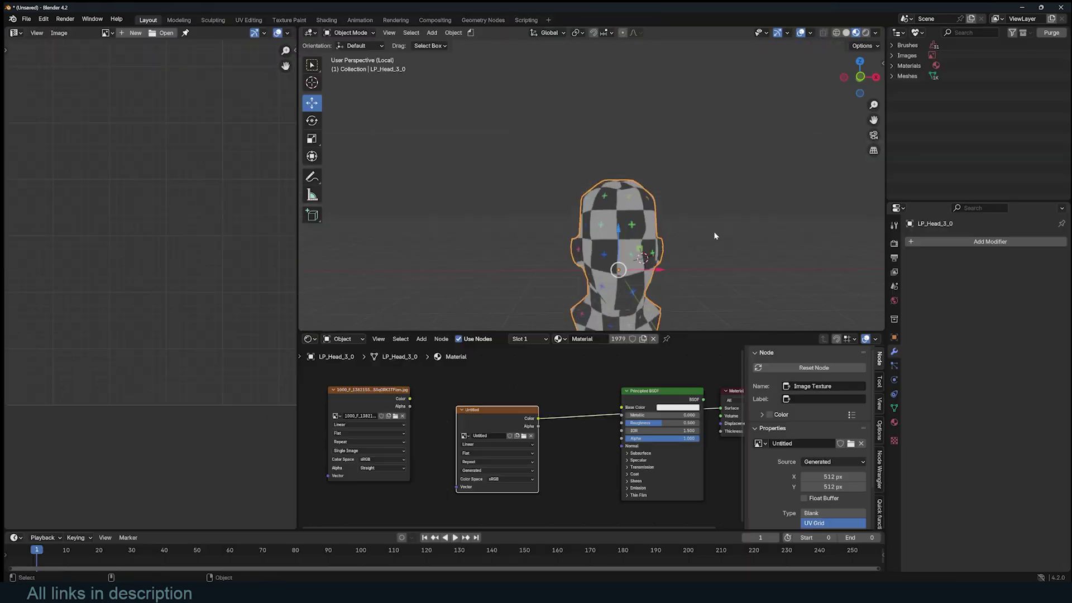
Step: Mark a seam around the ear using shortest-path picks and unwrap the whole head with the Angle Based method
scroll(573, 244, "up", 5)
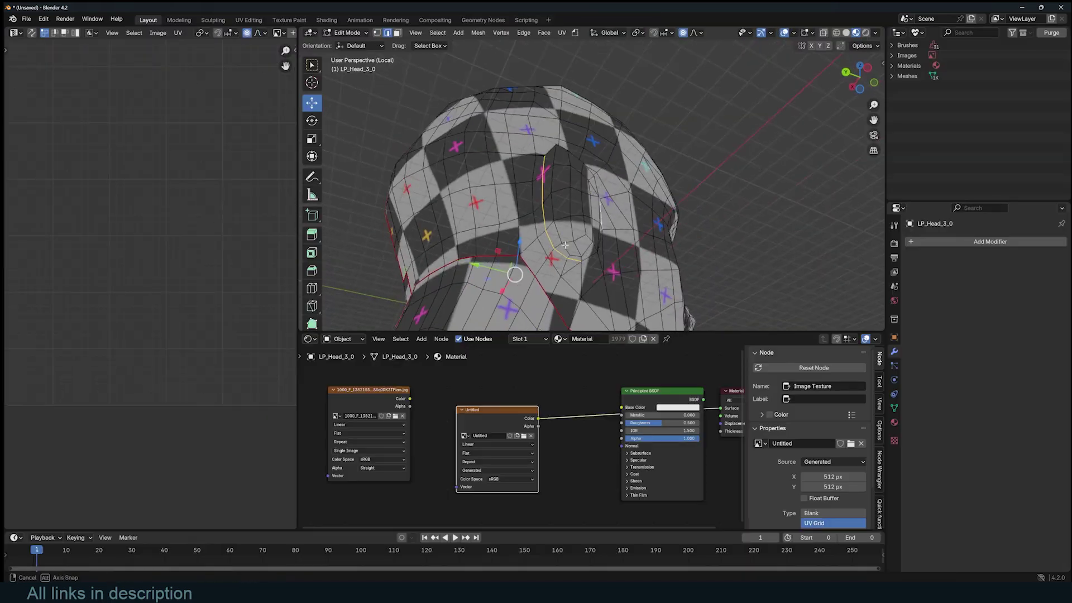
left_click(570, 246, "ctrl")
middle_click_drag(569, 246, 599, 262)
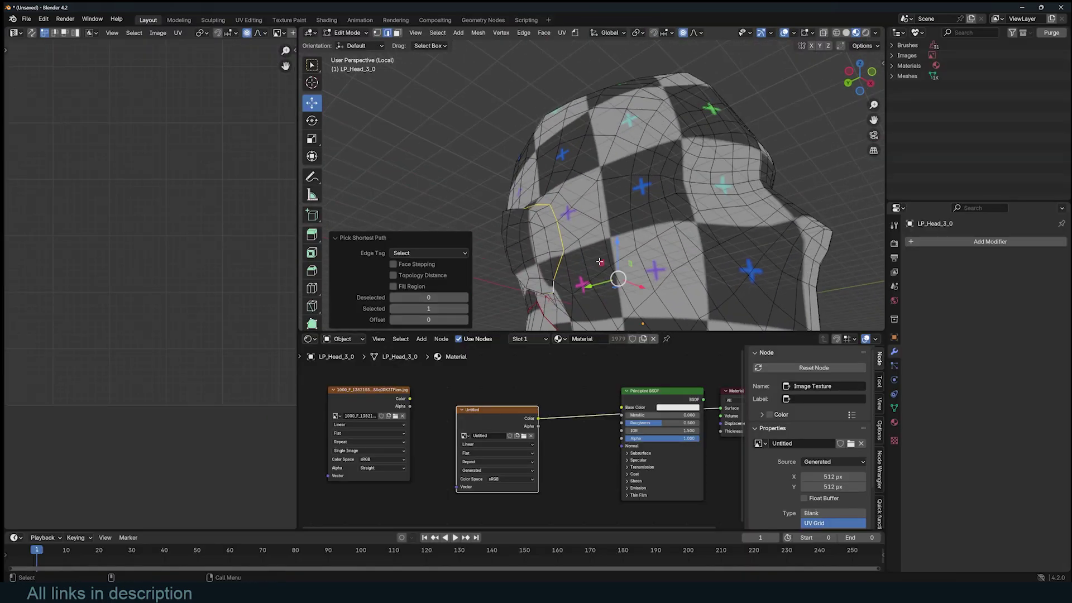
left_click(618, 261)
key("a")
key("u")
left_click(653, 256)
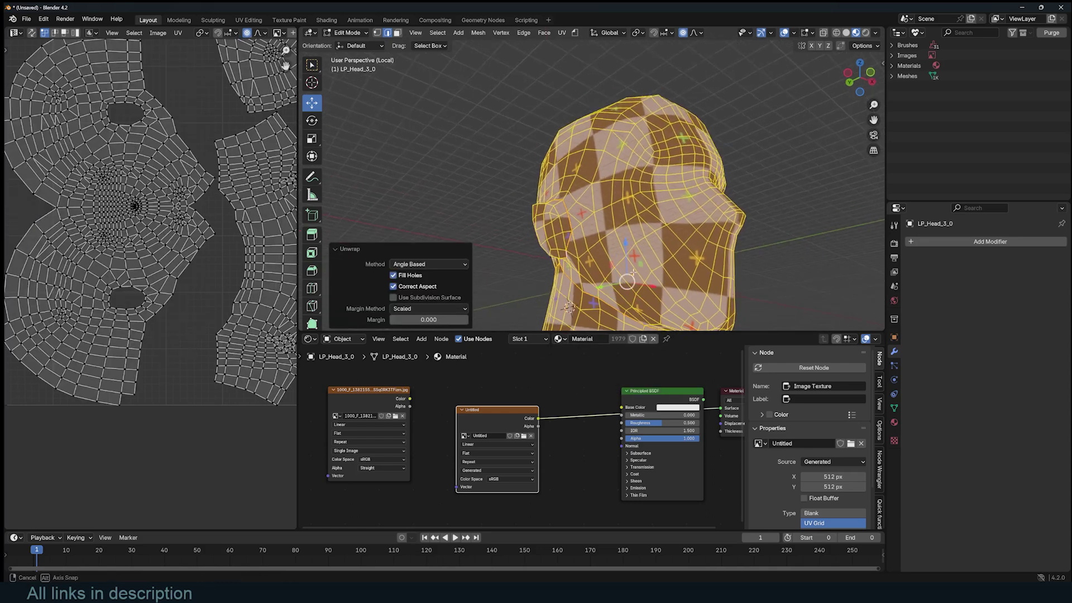
key("alt+a")
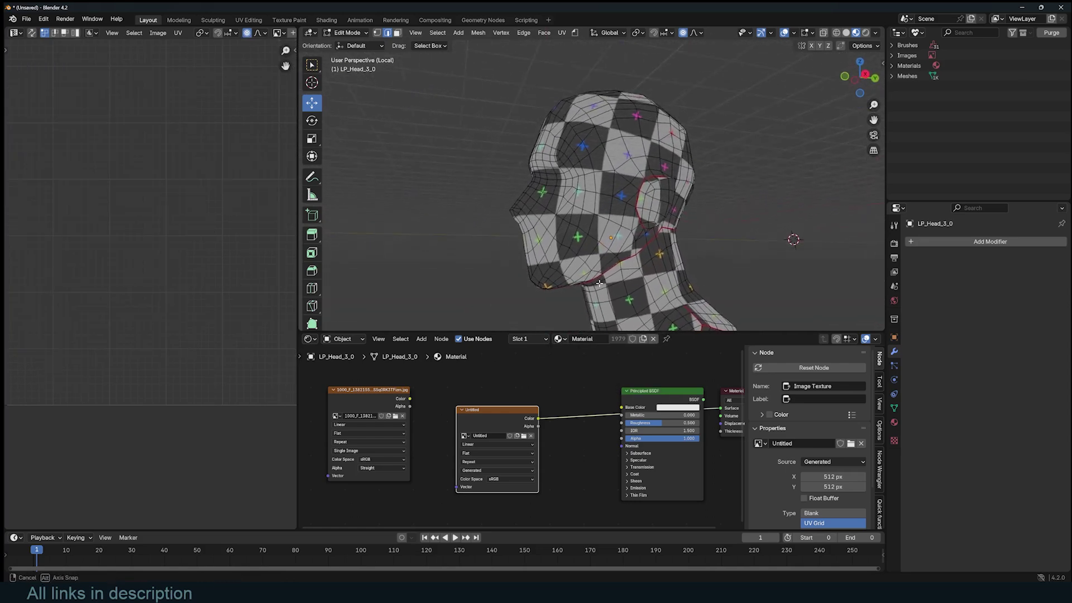
key("Tab")
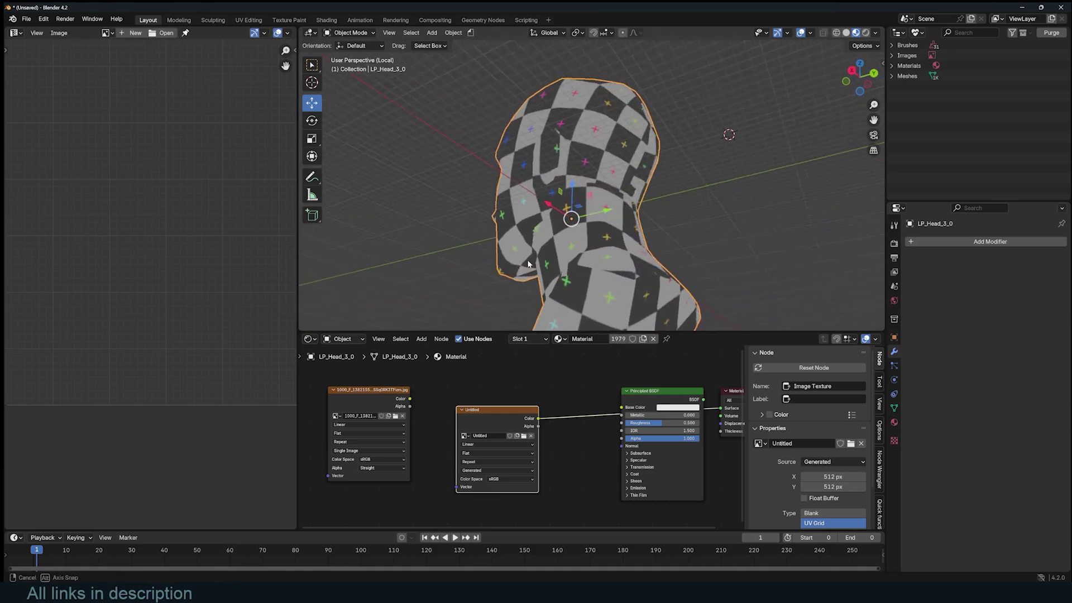